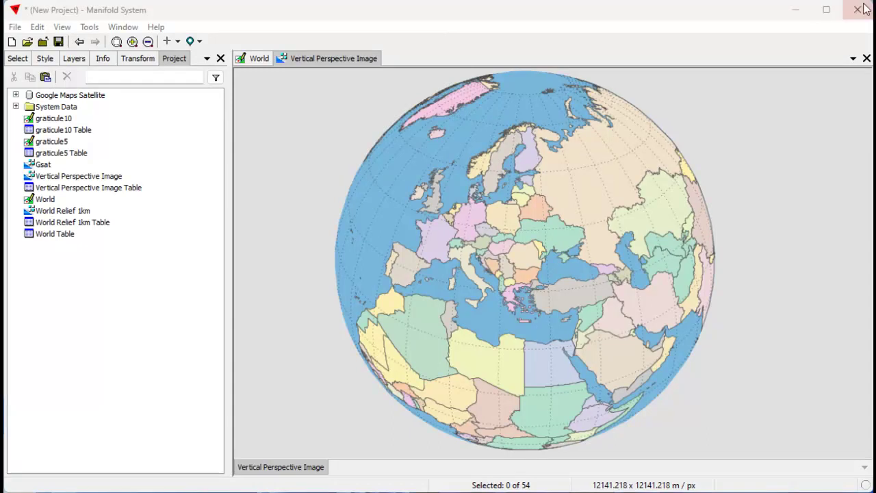
Compare the World drawing with the Vertical Perspective Image
{"action": "left_click", "coordinate": [736, 15]}
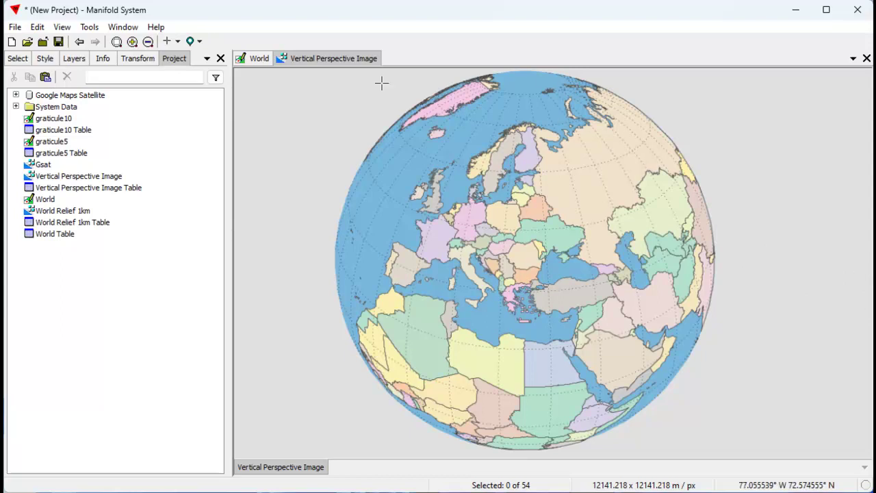
{"action": "left_click", "coordinate": [257, 59]}
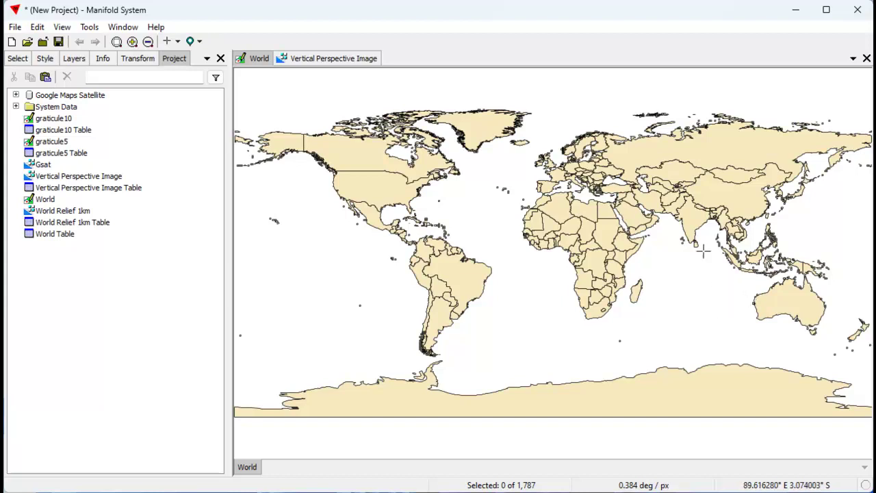
{"action": "left_click", "coordinate": [332, 60]}
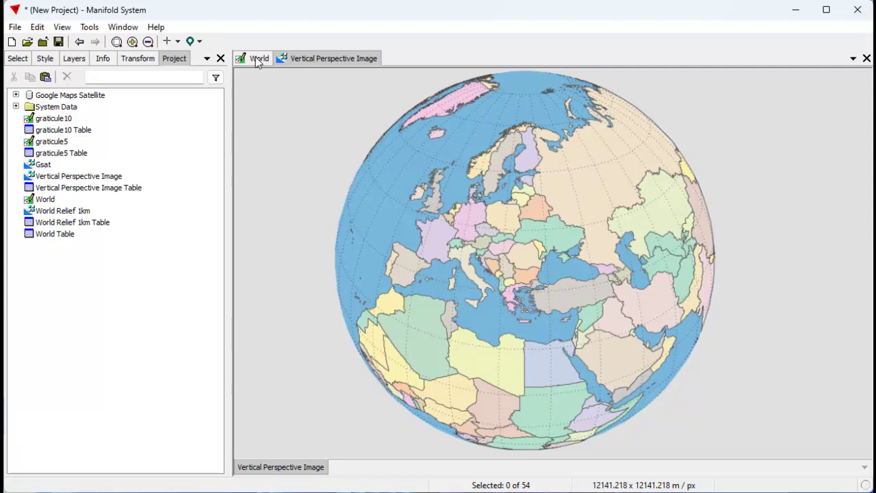
{"action": "left_click", "coordinate": [257, 59]}
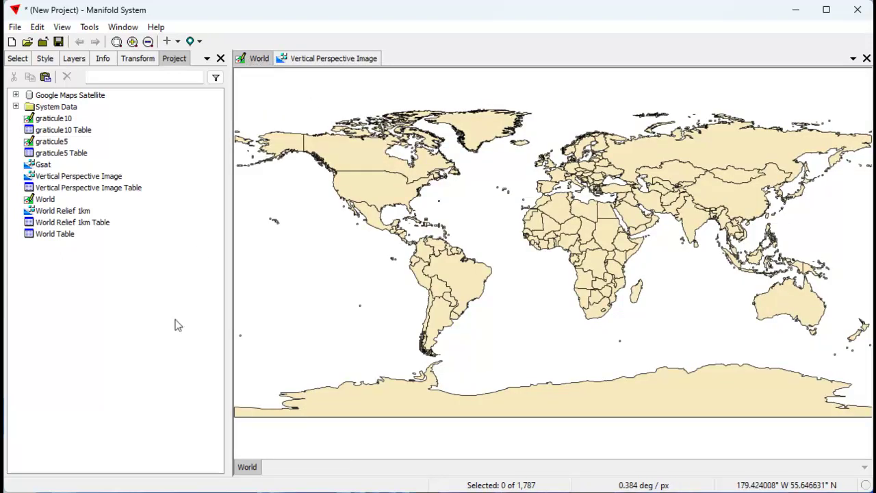
Create a new map named VP Map from the World drawing with no base layer
{"action": "right_click", "coordinate": [52, 202]}
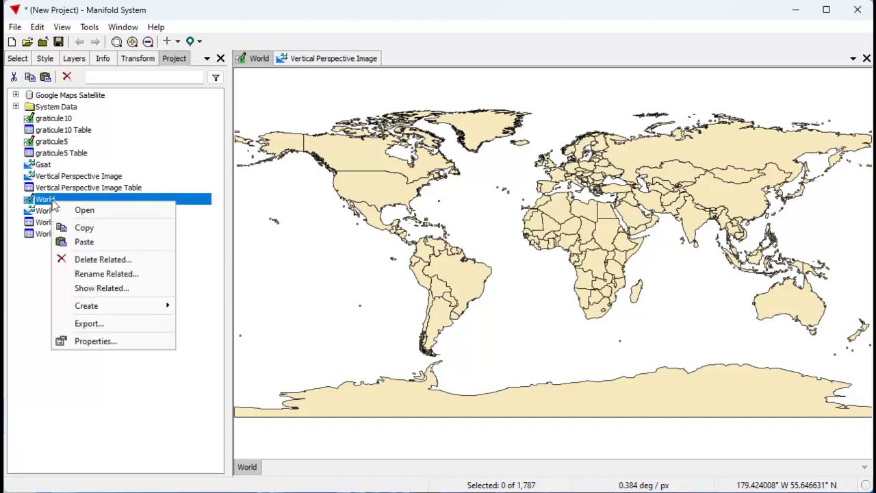
{"action": "mouse_move", "coordinate": [117, 308]}
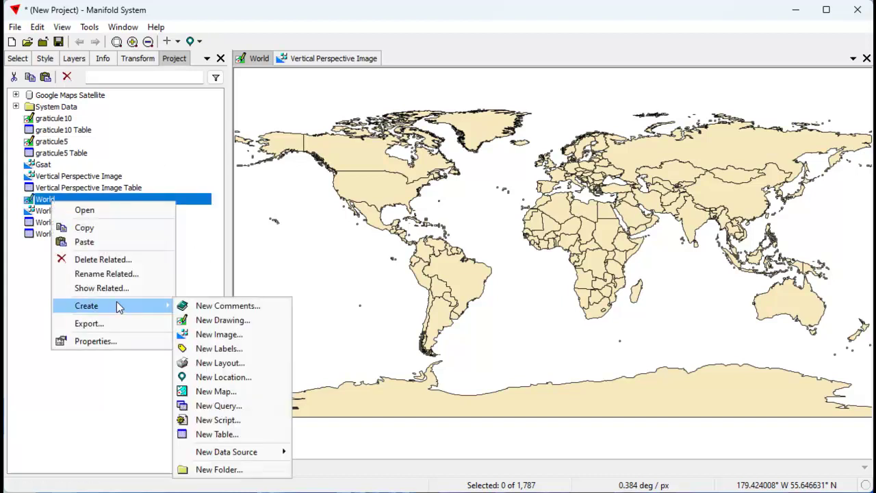
{"action": "left_click", "coordinate": [232, 390]}
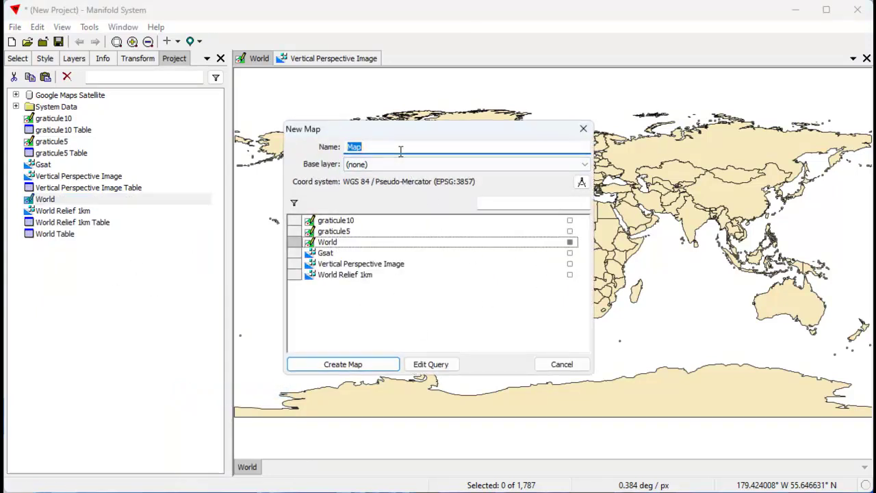
{"action": "type", "text": "VP"}
{"action": "left_click", "coordinate": [362, 364]}
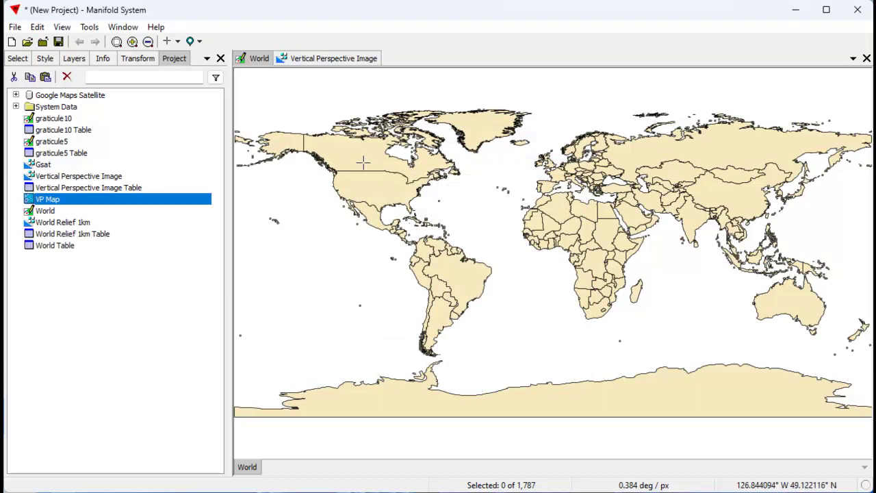
Open VP Map and close the World and Vertical Perspective Image windows
{"action": "left_click", "coordinate": [866, 59]}
{"action": "double_click", "coordinate": [80, 202]}
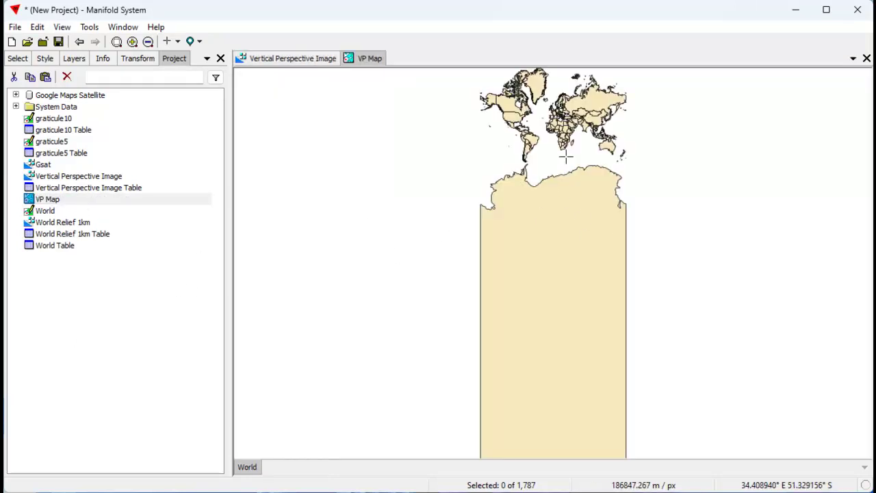
{"action": "left_click_drag", "start_coordinate": [552, 152], "coordinate": [521, 230]}
{"action": "left_click_drag", "start_coordinate": [431, 159], "coordinate": [591, 290]}
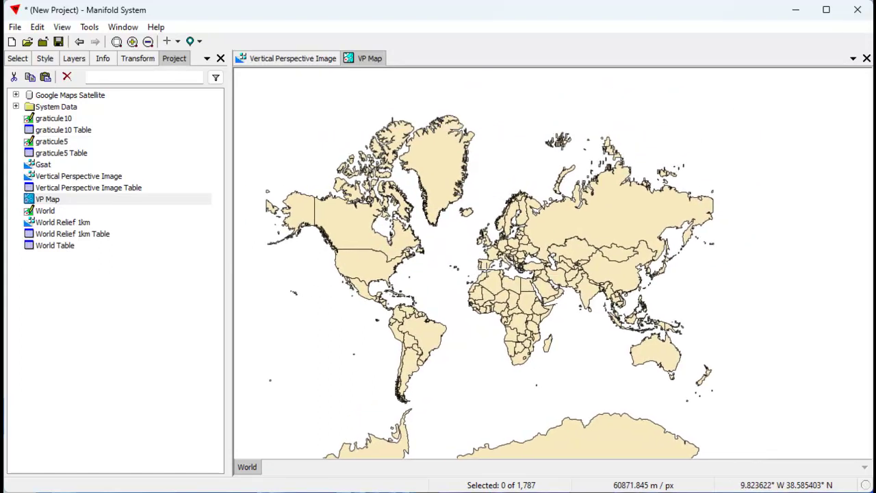
{"action": "left_click_drag", "start_coordinate": [569, 276], "coordinate": [563, 239]}
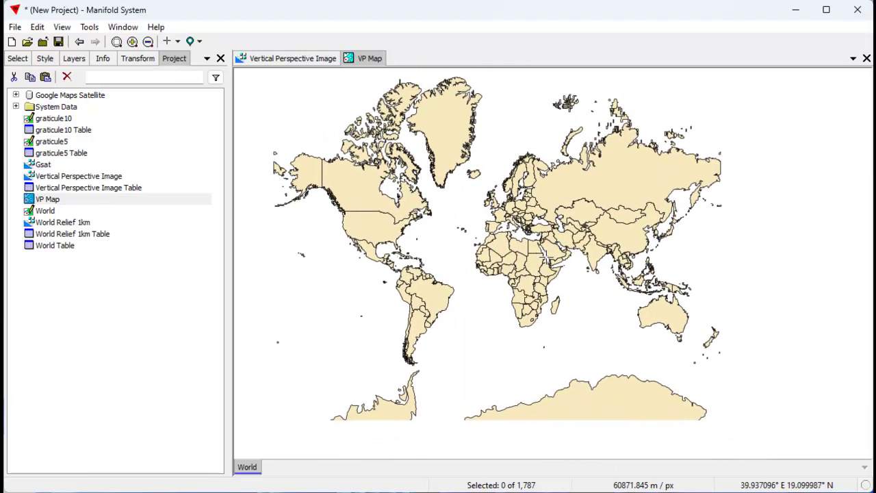
{"action": "left_click", "coordinate": [254, 60]}
{"action": "left_click", "coordinate": [867, 59]}
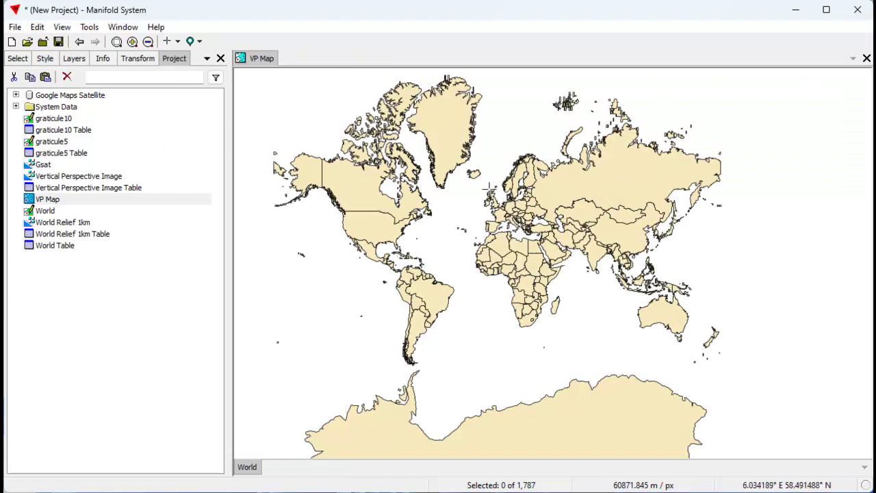
{"action": "left_click_drag", "start_coordinate": [414, 223], "coordinate": [430, 233]}
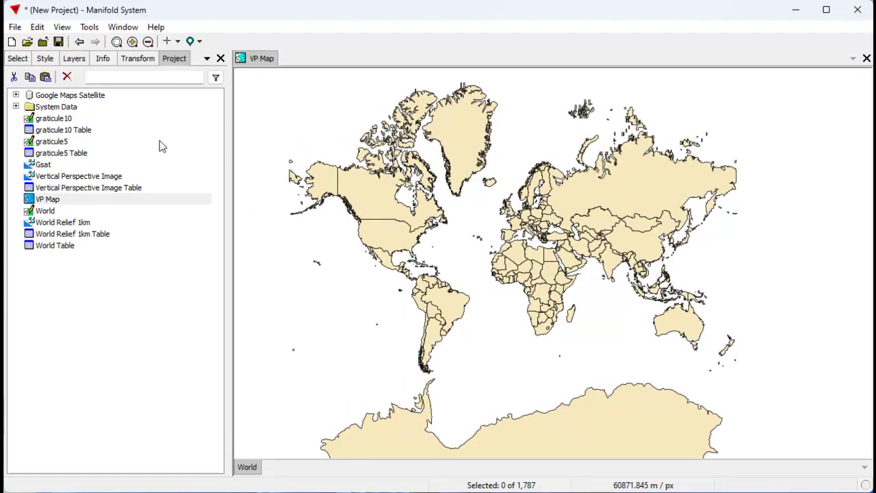
Define a custom coordinate system for VP Map named Vertical Perspective, using the Vertical Perspective projection type
{"action": "left_click", "coordinate": [96, 61]}
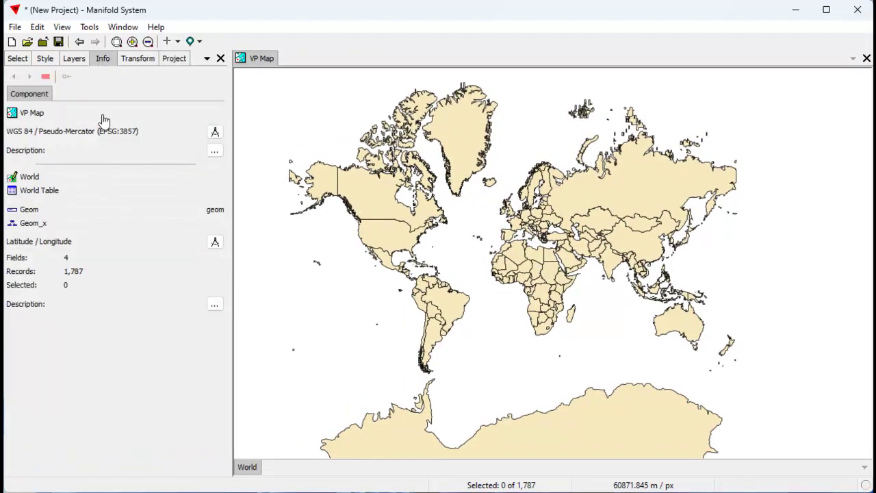
{"action": "left_click", "coordinate": [215, 132]}
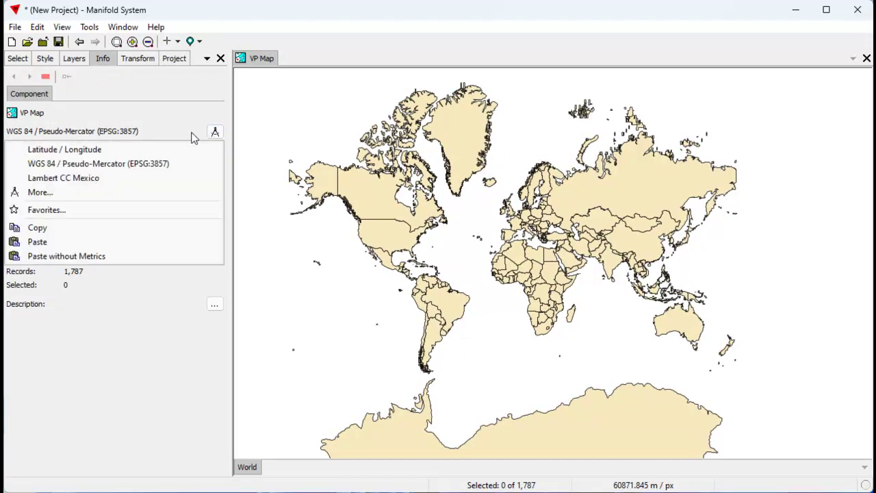
{"action": "left_click", "coordinate": [65, 194]}
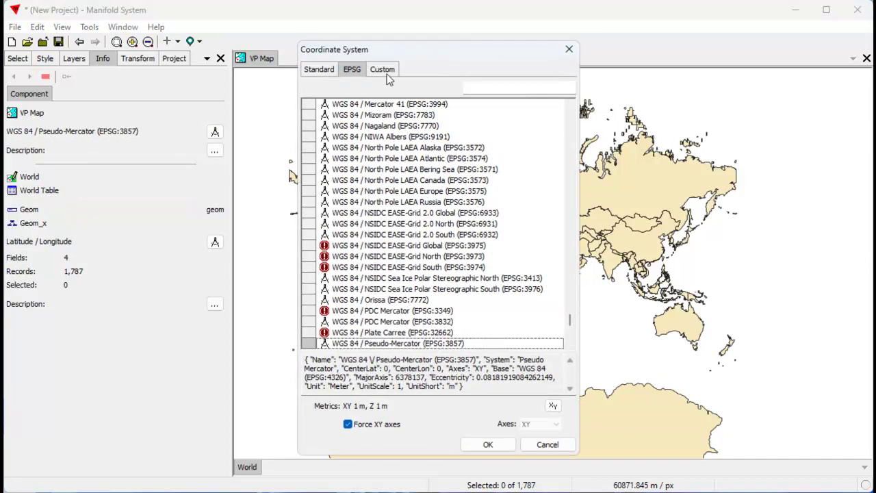
{"action": "left_click", "coordinate": [385, 71]}
{"action": "left_click_drag", "start_coordinate": [508, 84], "coordinate": [183, 114]}
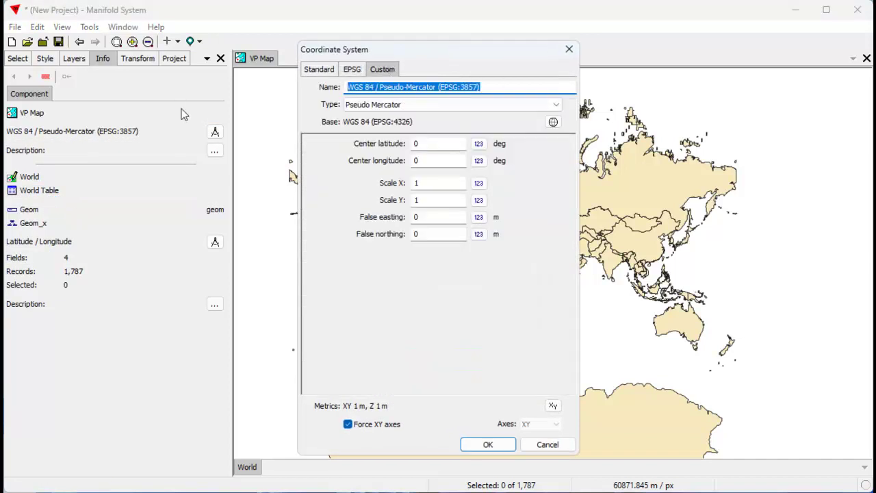
{"action": "type", "text": "Vertical Perspective"}
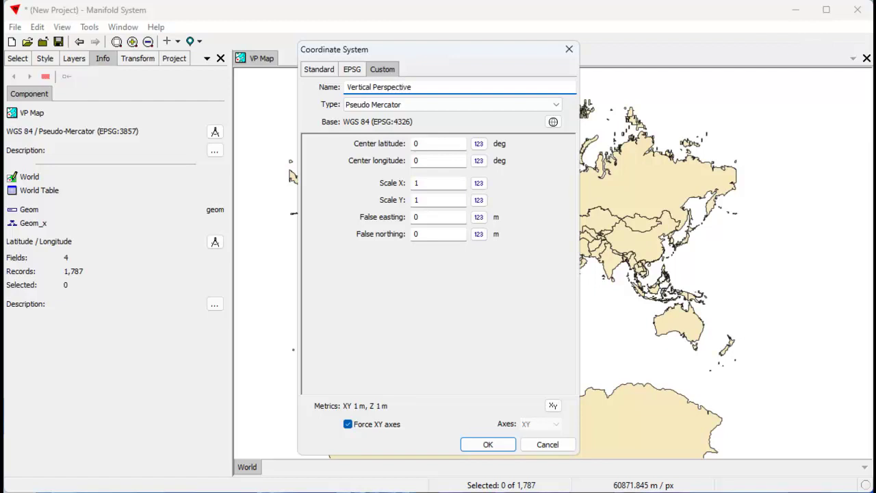
{"action": "left_click", "coordinate": [553, 106]}
{"action": "left_click", "coordinate": [410, 347]}
Set the projection's center latitude to 45, center longitude to 25 and center height to 5000000 m, and apply it to the map
{"action": "left_click", "coordinate": [442, 143]}
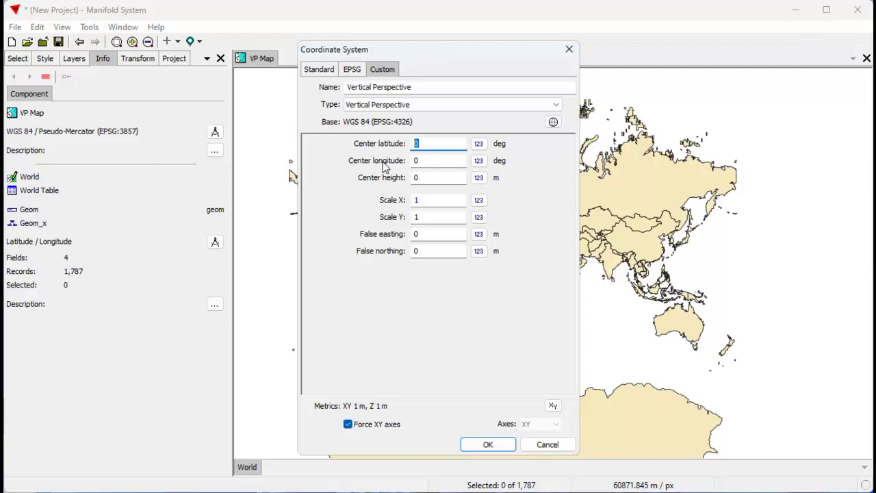
{"action": "left_click", "coordinate": [445, 161]}
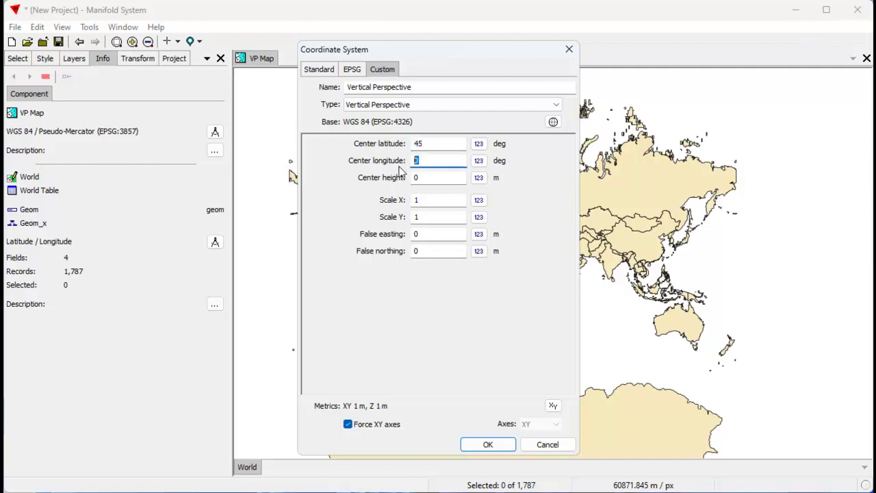
{"action": "type", "text": "25"}
{"action": "left_click", "coordinate": [444, 178]}
{"action": "type", "text": "5"}
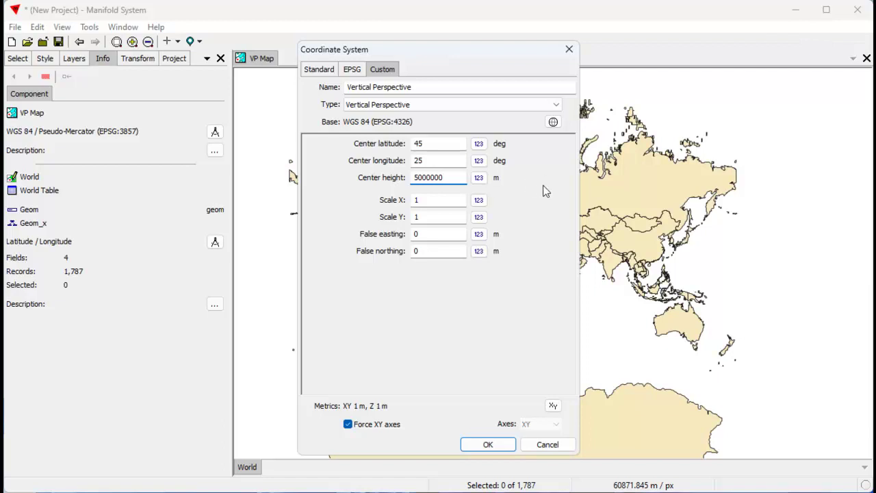
{"action": "left_click", "coordinate": [497, 444]}
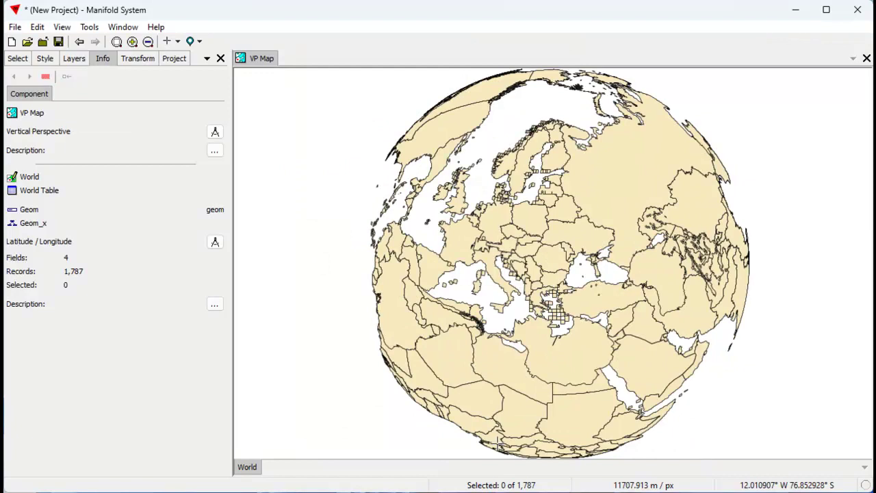
Add the map's Vertical Perspective coordinate system to the favorites
{"action": "scroll", "coordinate": [597, 275], "scroll_direction": "down", "scroll_amount": 1}
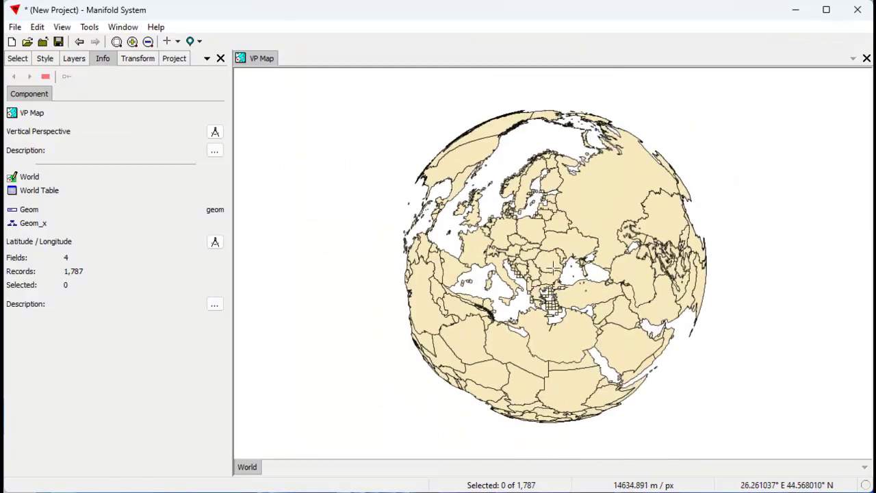
{"action": "scroll", "coordinate": [515, 255], "scroll_direction": "up", "scroll_amount": 1}
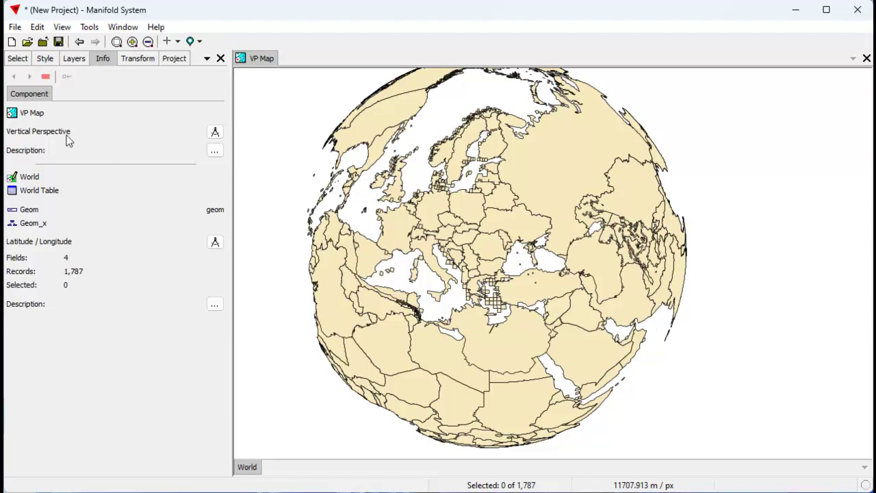
{"action": "left_click", "coordinate": [215, 133]}
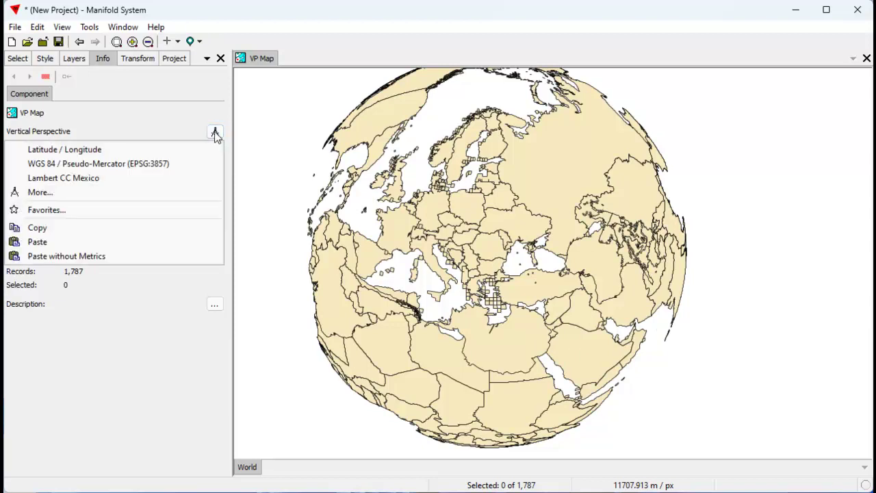
{"action": "left_click", "coordinate": [69, 212]}
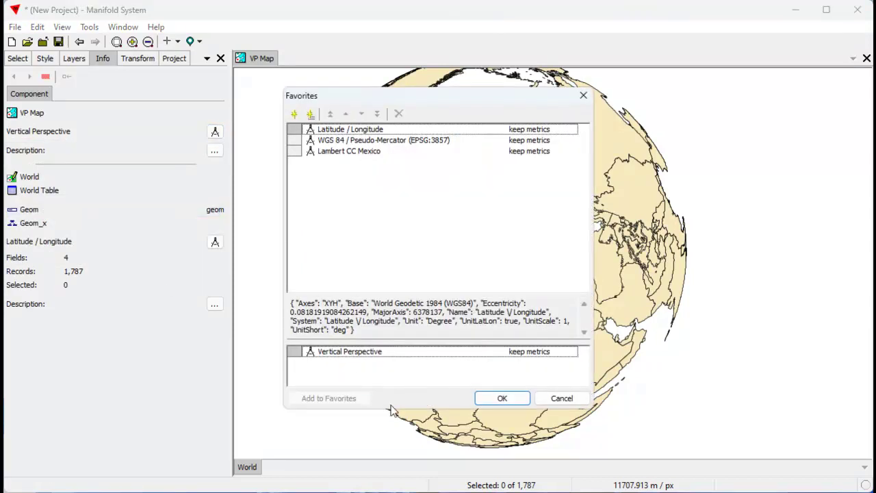
{"action": "left_click", "coordinate": [364, 357]}
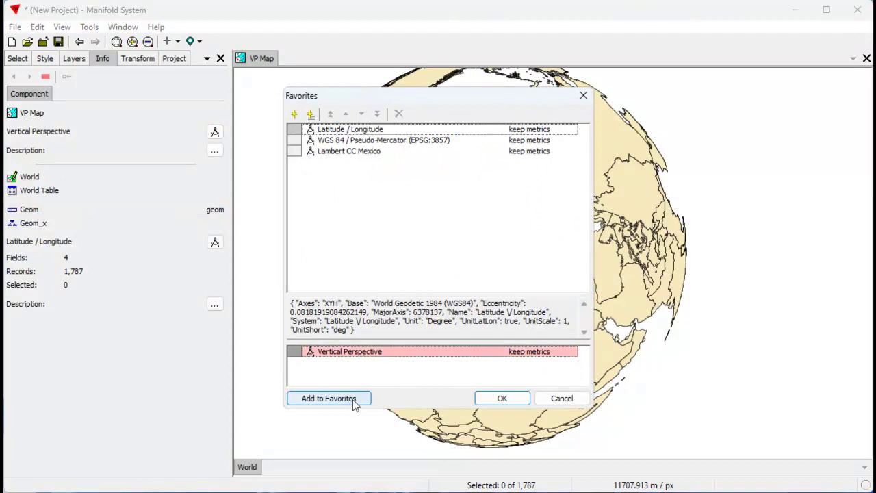
{"action": "left_click", "coordinate": [353, 398]}
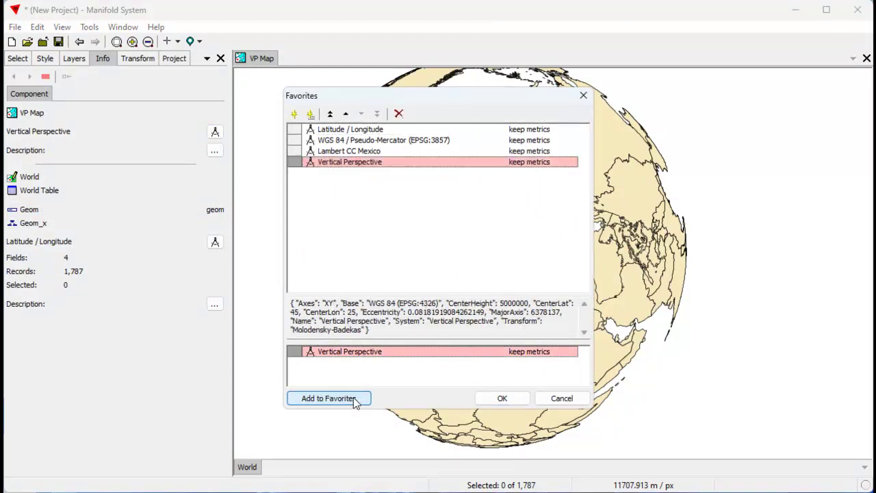
{"action": "left_click", "coordinate": [510, 399]}
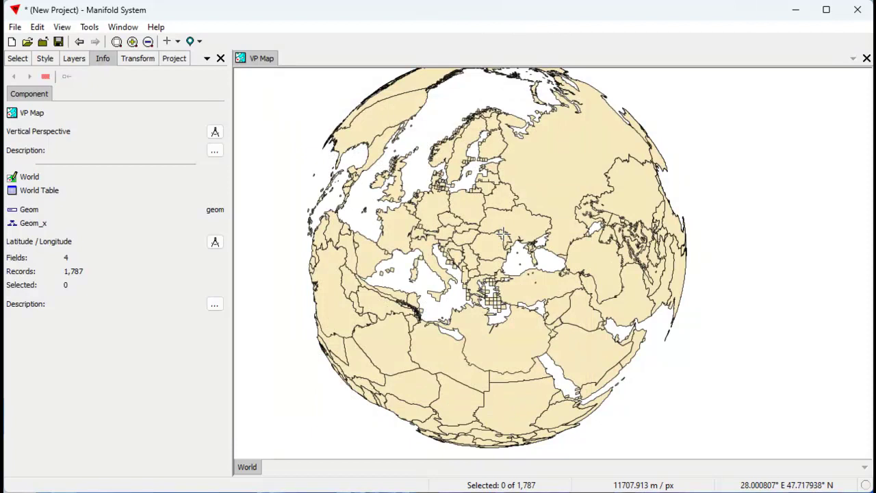
Create a new drawing named Disc in the project, using the favorite Vertical Perspective coordinate system
{"action": "scroll", "coordinate": [479, 302], "scroll_direction": "down", "scroll_amount": 1}
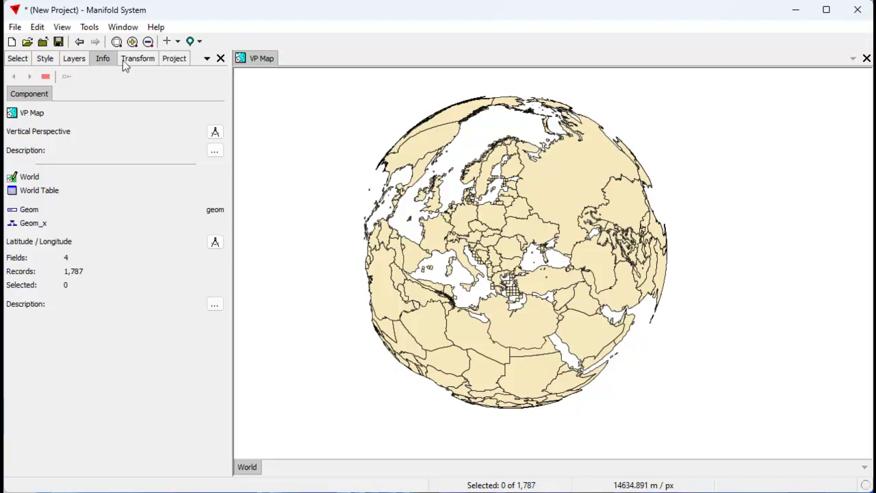
{"action": "left_click", "coordinate": [175, 59]}
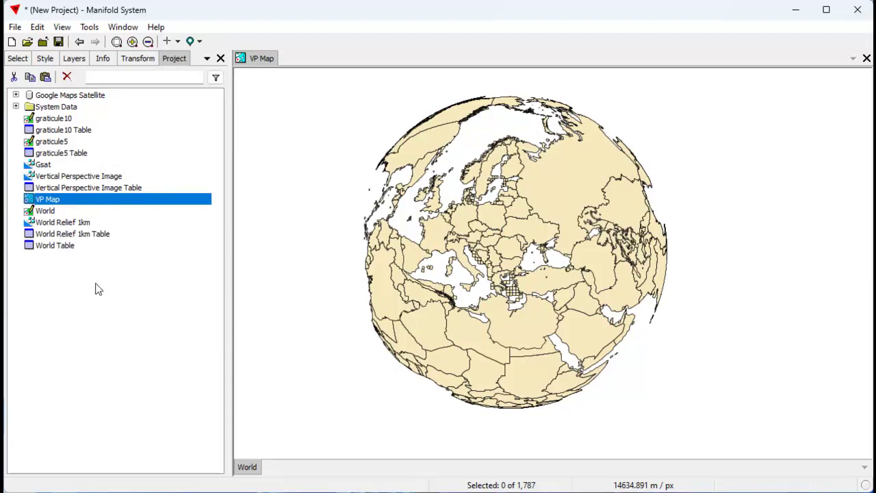
{"action": "right_click", "coordinate": [59, 314]}
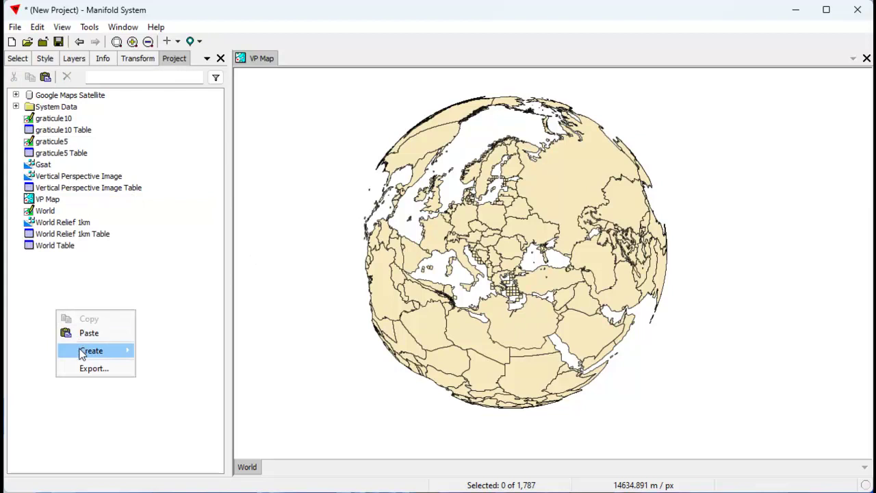
{"action": "mouse_move", "coordinate": [107, 351]}
{"action": "left_click", "coordinate": [177, 366]}
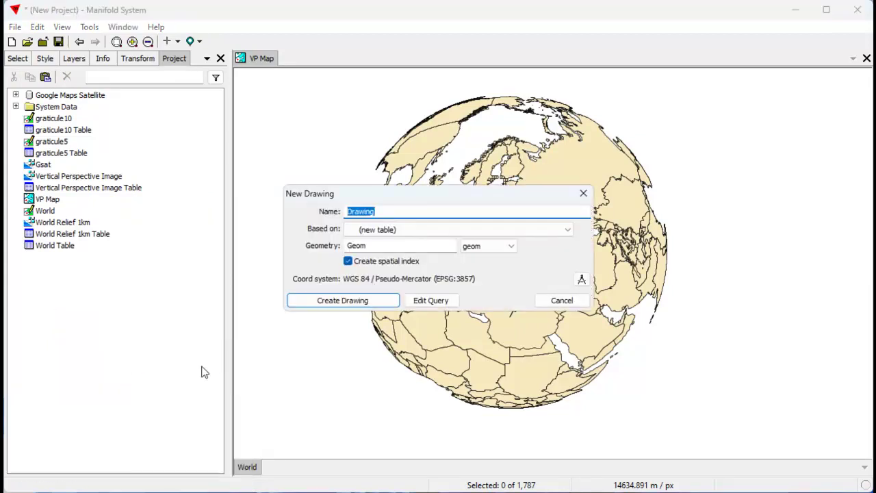
{"action": "type", "text": "Disc"}
{"action": "left_click", "coordinate": [581, 279]}
{"action": "left_click", "coordinate": [467, 339]}
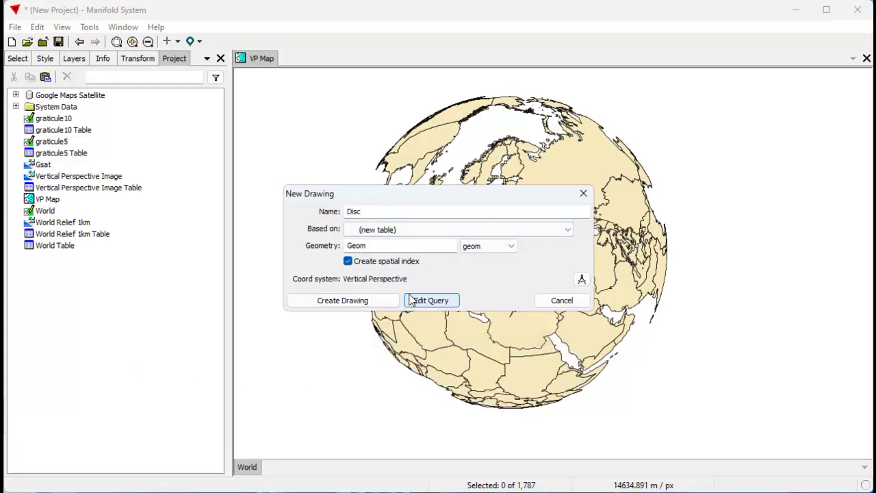
{"action": "left_click", "coordinate": [342, 300]}
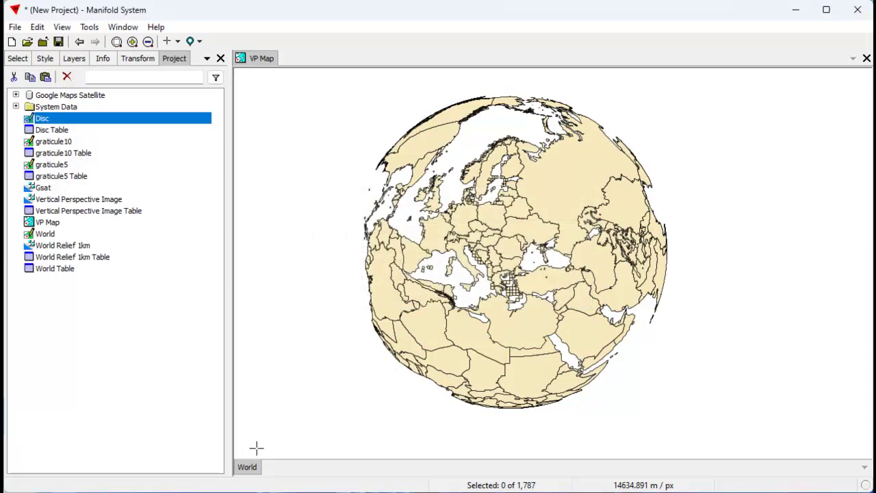
Add the Disc drawing to VP Map as a layer and set its area fill color to bright sky blue
{"action": "left_click_drag", "start_coordinate": [156, 122], "coordinate": [294, 136]}
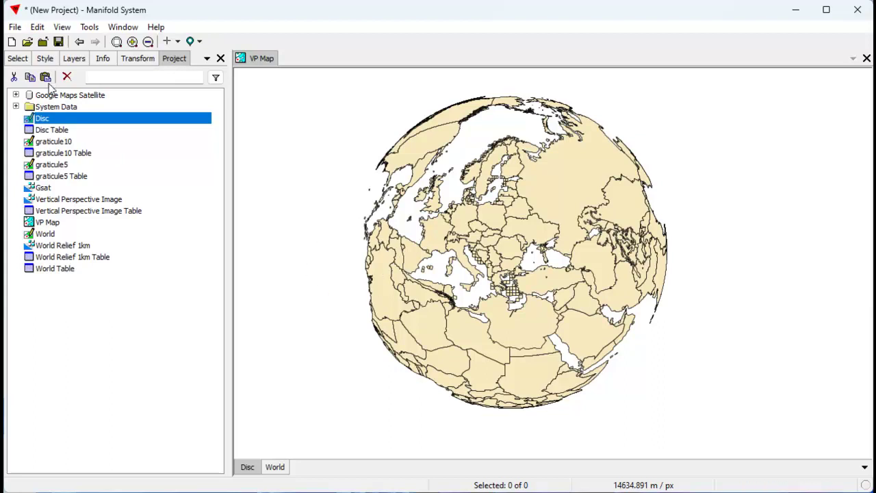
{"action": "left_click", "coordinate": [47, 59]}
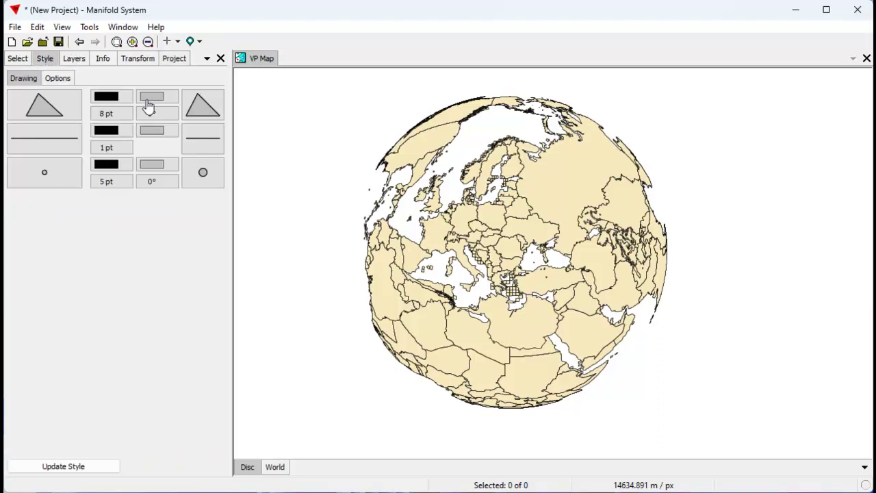
{"action": "left_click", "coordinate": [152, 98]}
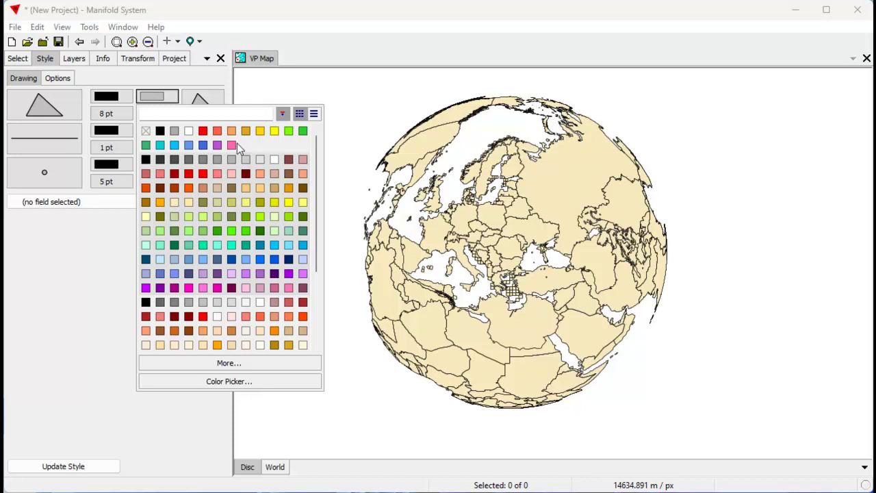
{"action": "left_click", "coordinate": [175, 146]}
Set the Disc layer's opacity to 50%
{"action": "left_click", "coordinate": [72, 58]}
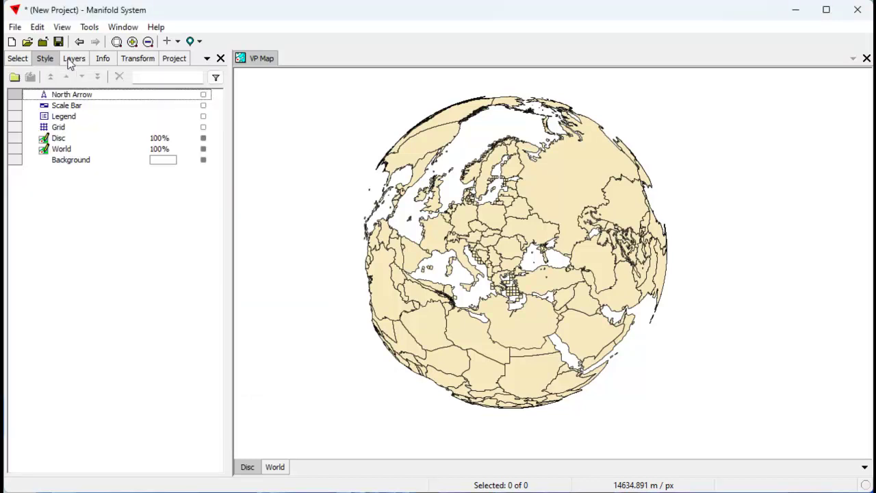
{"action": "double_click", "coordinate": [169, 139]}
{"action": "left_click_drag", "start_coordinate": [170, 141], "coordinate": [121, 139]}
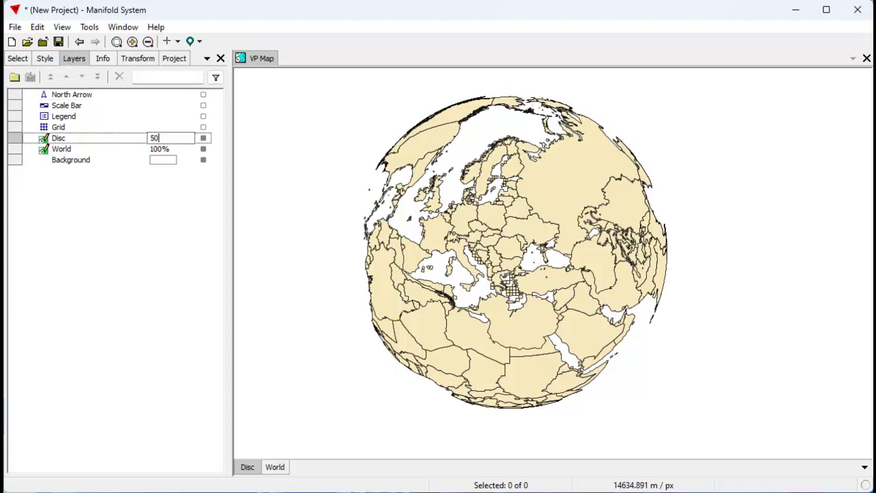
{"action": "key", "text": "Return"}
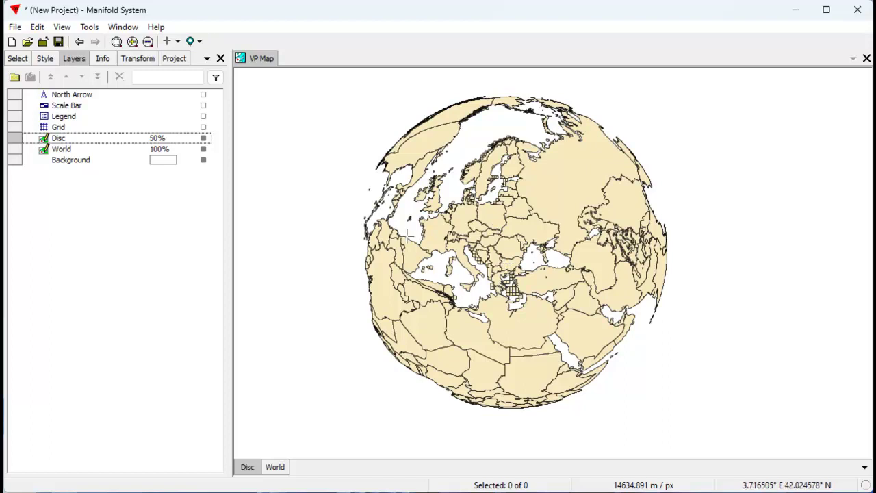
Preview the graticule5 drawing, close it, and add it to VP Map as a layer between Disc and World
{"action": "left_click", "coordinate": [278, 468]}
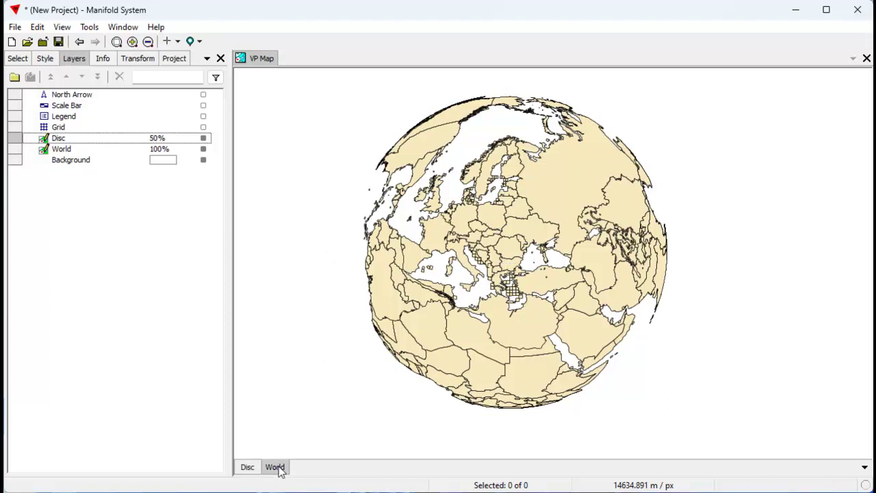
{"action": "left_click", "coordinate": [175, 60]}
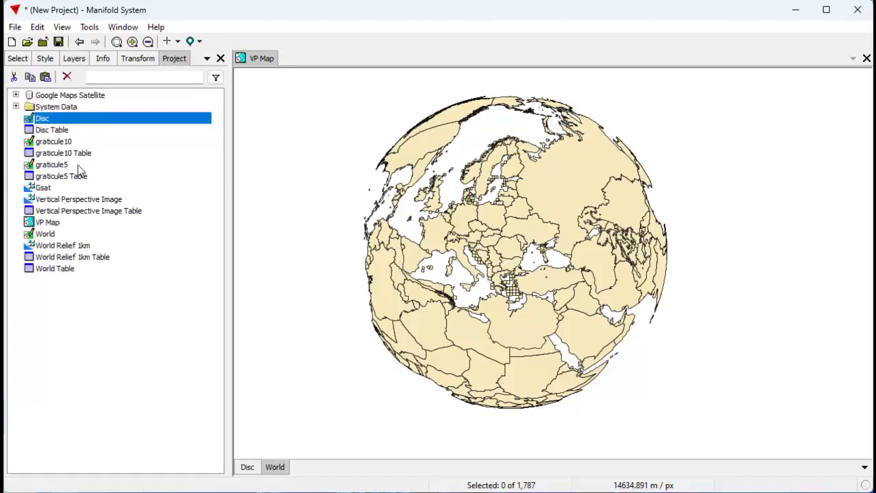
{"action": "double_click", "coordinate": [72, 165]}
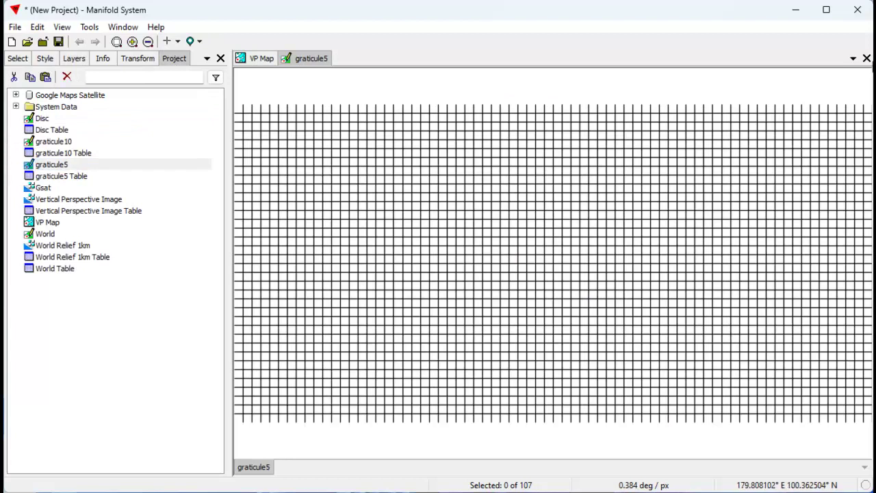
{"action": "left_click", "coordinate": [867, 59]}
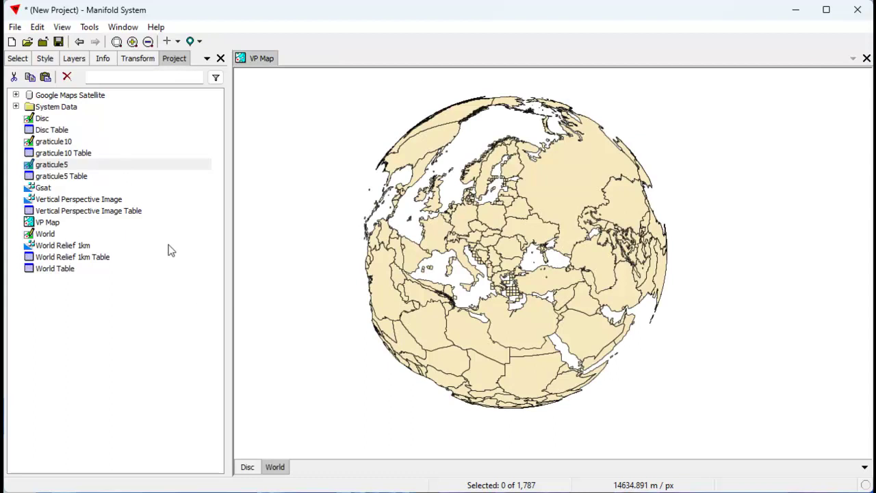
{"action": "left_click_drag", "start_coordinate": [109, 165], "coordinate": [527, 212]}
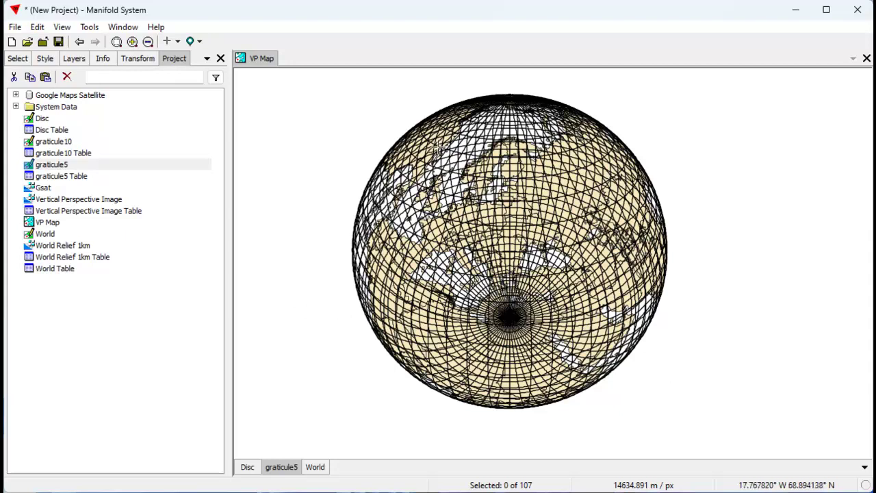
Start creating an area in the Disc layer, with coordinate snapping enabled and not limited to the active layer
{"action": "left_click", "coordinate": [248, 467]}
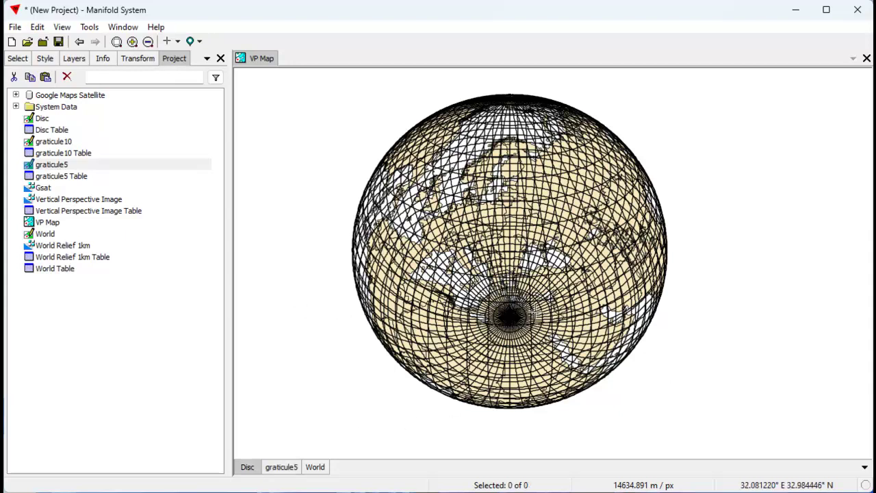
{"action": "left_click", "coordinate": [177, 41]}
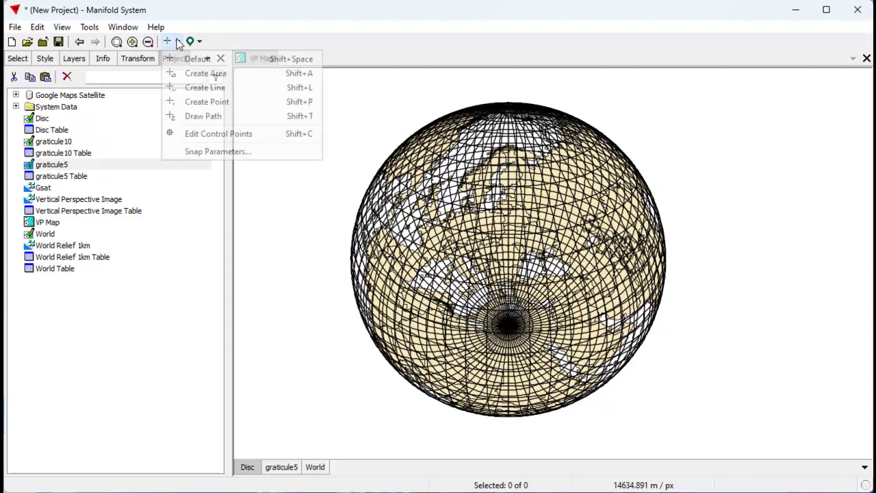
{"action": "left_click", "coordinate": [197, 74]}
{"action": "right_click", "coordinate": [712, 98]}
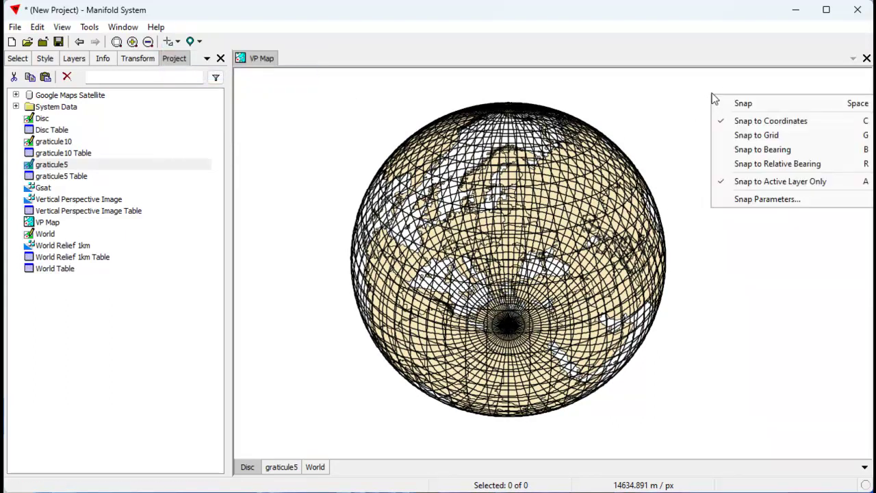
{"action": "left_click", "coordinate": [777, 184]}
{"action": "right_click", "coordinate": [742, 115]}
{"action": "left_click", "coordinate": [774, 124]}
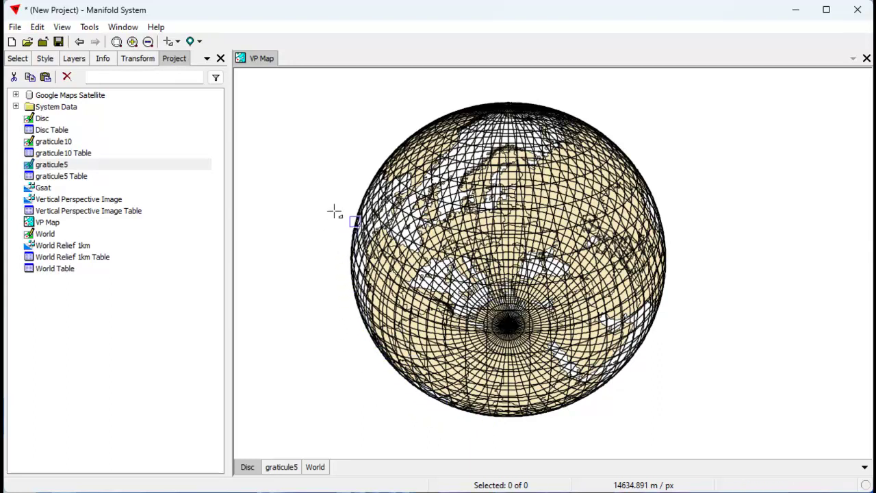
Trace an area around the globe's full outline, snapping its vertices to the outer edge of the graticule, and save it
{"action": "left_click", "coordinate": [509, 72]}
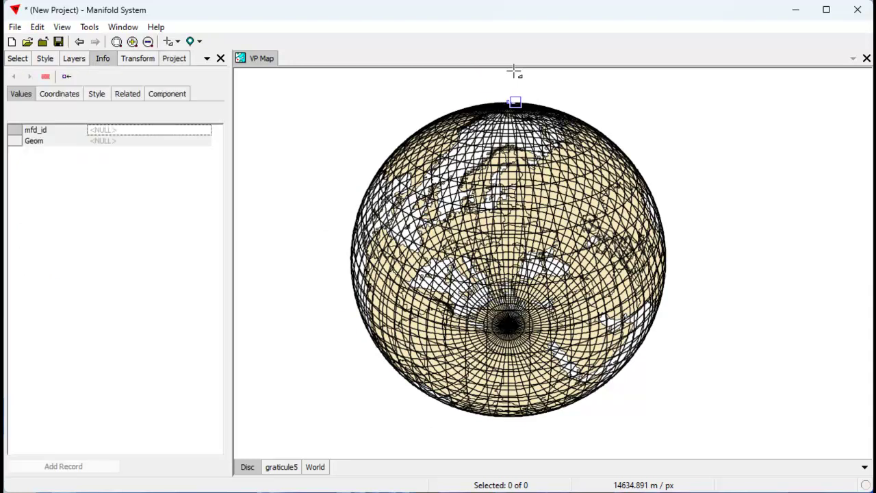
{"action": "left_click", "coordinate": [542, 78]}
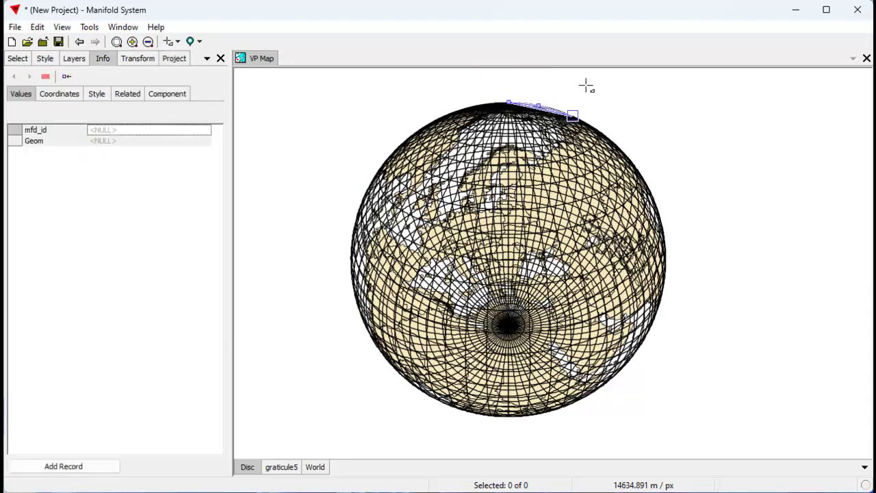
{"action": "left_click", "coordinate": [587, 85]}
{"action": "left_click", "coordinate": [628, 98]}
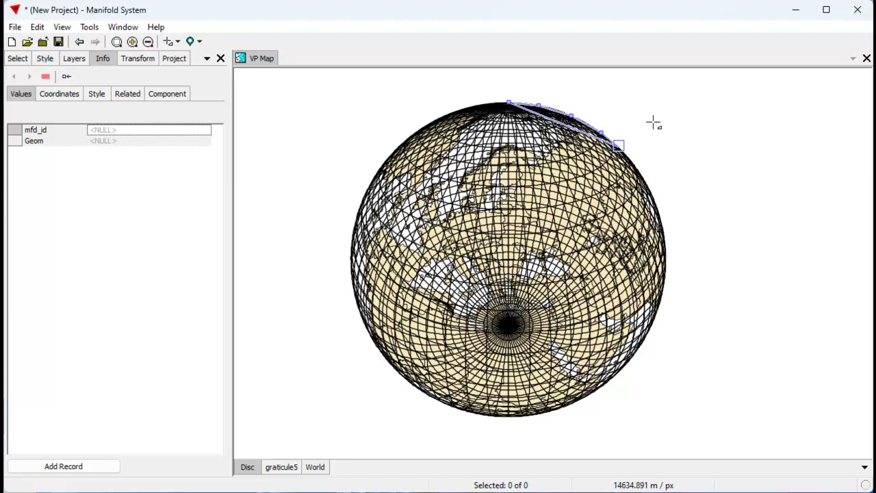
{"action": "left_click", "coordinate": [661, 130]}
{"action": "left_click", "coordinate": [687, 162]}
{"action": "left_click", "coordinate": [711, 199]}
{"action": "left_click", "coordinate": [723, 239]}
{"action": "left_click", "coordinate": [731, 274]}
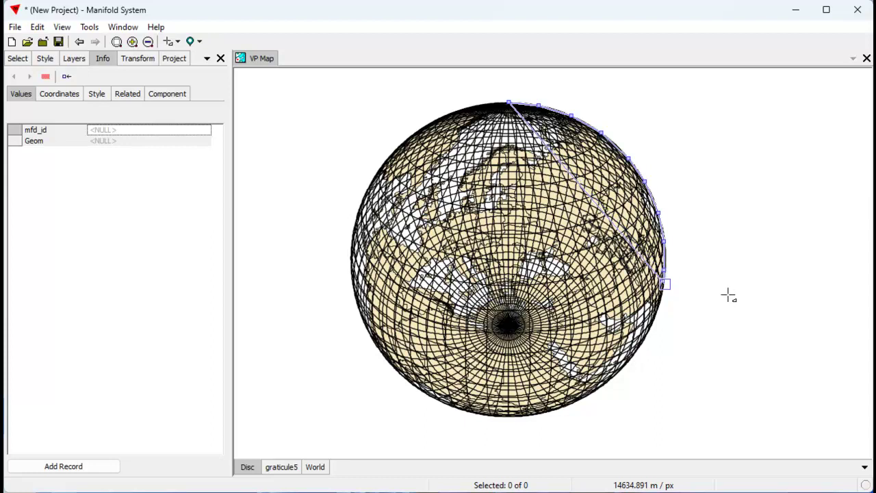
{"action": "left_click", "coordinate": [705, 334]}
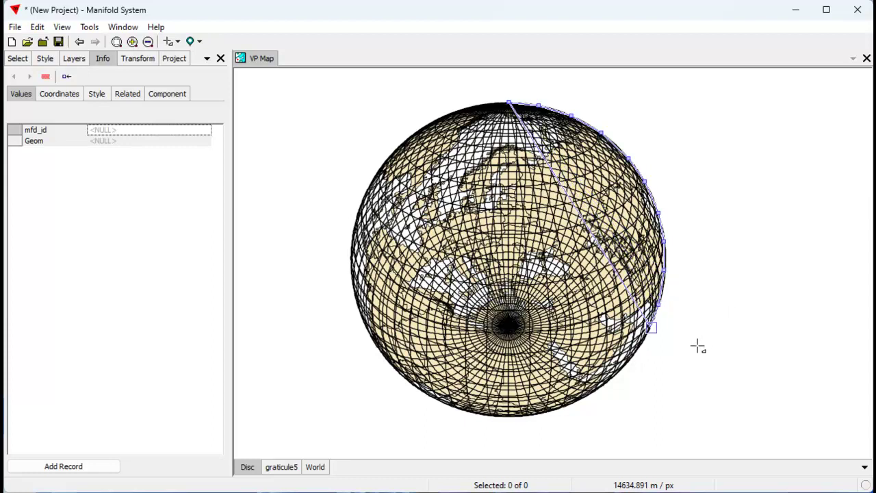
{"action": "left_click", "coordinate": [685, 363]}
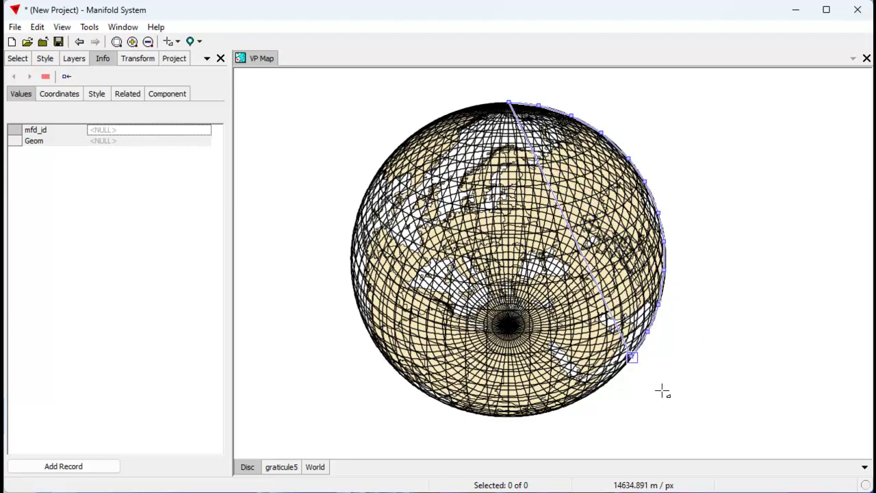
{"action": "left_click", "coordinate": [663, 392]}
{"action": "left_click", "coordinate": [639, 409]}
{"action": "left_click", "coordinate": [598, 424]}
{"action": "left_click", "coordinate": [565, 429]}
{"action": "left_click", "coordinate": [523, 440]}
{"action": "left_click", "coordinate": [493, 436]}
{"action": "left_click", "coordinate": [459, 434]}
{"action": "left_click", "coordinate": [429, 425]}
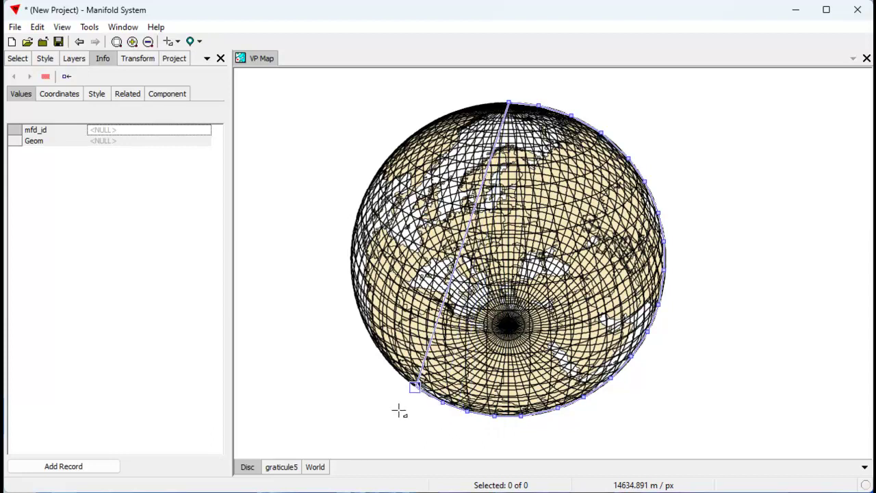
{"action": "left_click", "coordinate": [401, 411]}
{"action": "left_click", "coordinate": [375, 394]}
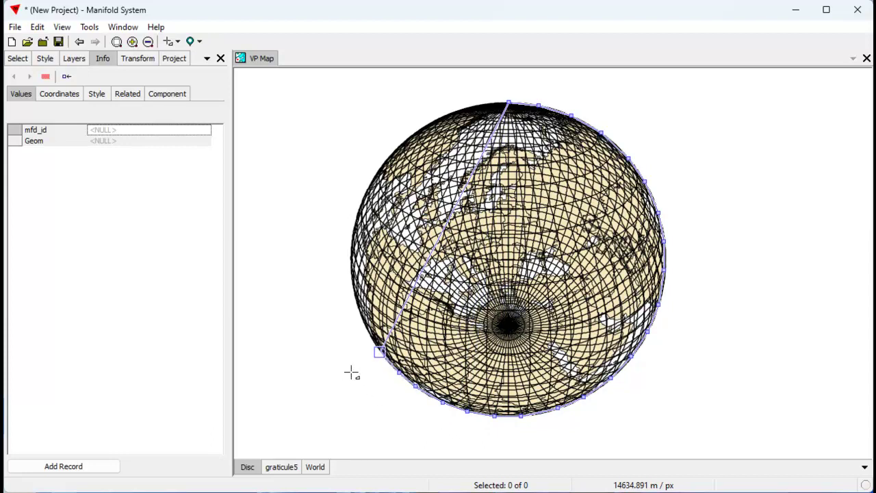
{"action": "left_click", "coordinate": [336, 353]}
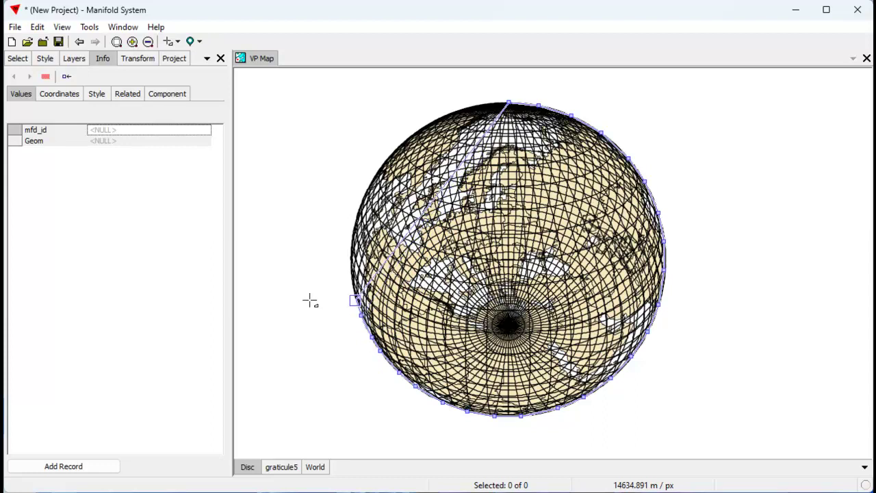
{"action": "left_click", "coordinate": [304, 269]}
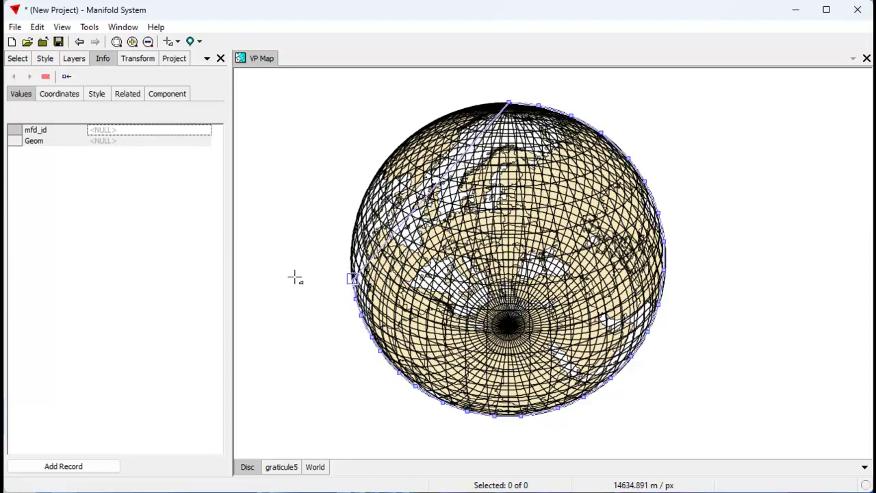
{"action": "left_click", "coordinate": [294, 276]}
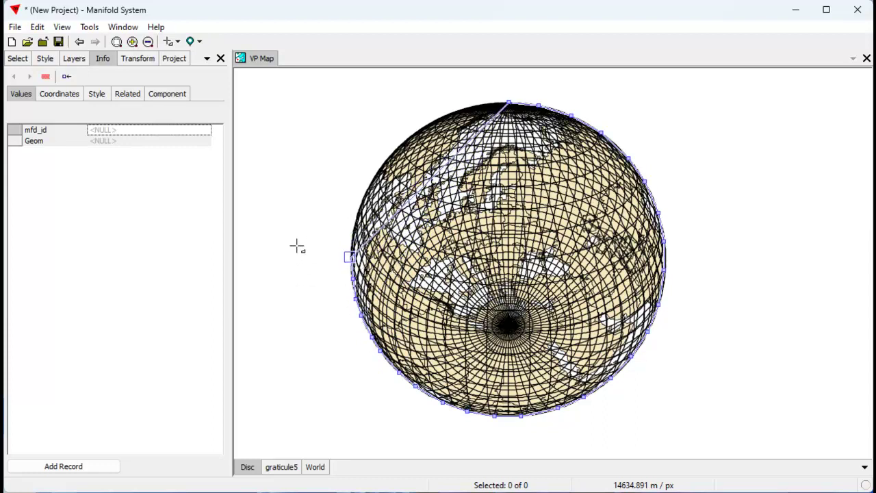
{"action": "left_click", "coordinate": [298, 241]}
{"action": "left_click", "coordinate": [301, 222]}
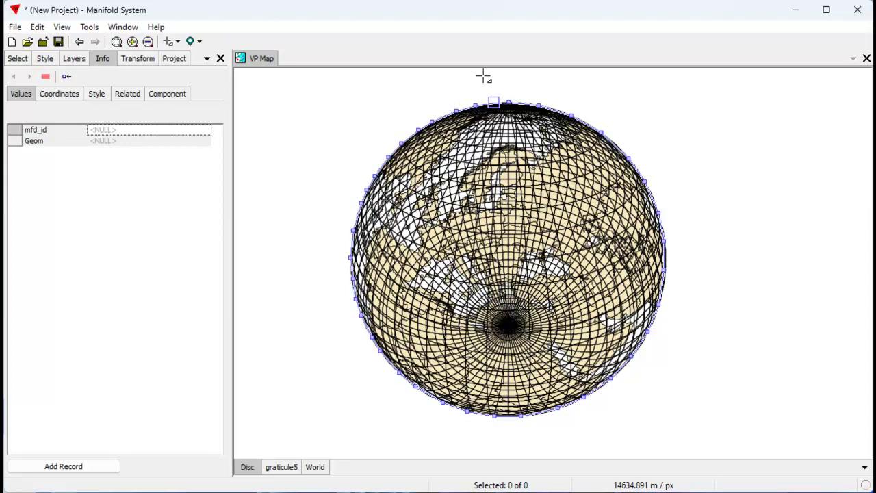
{"action": "right_click", "coordinate": [660, 88]}
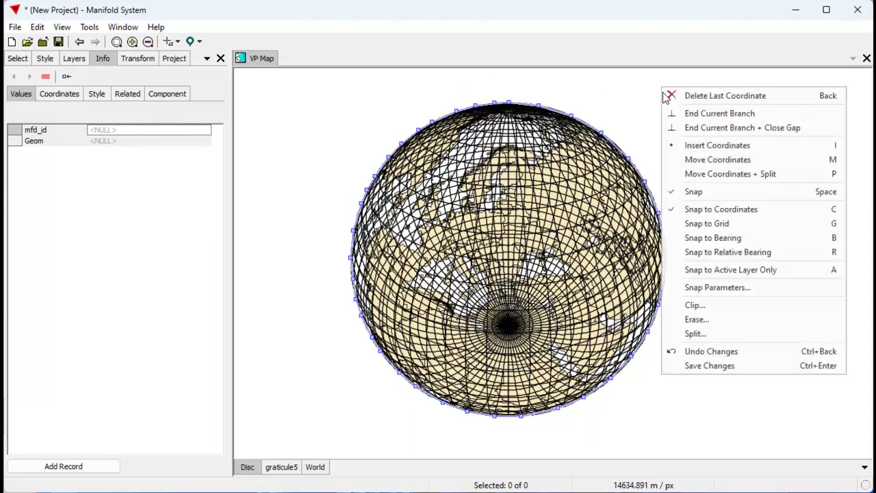
{"action": "left_click", "coordinate": [724, 366]}
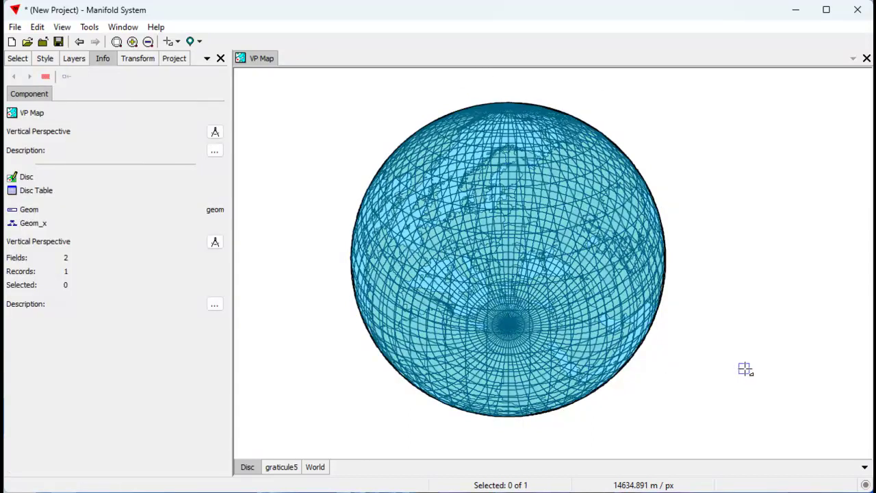
Hide the graticule5 layer and return to the default cursor mode
{"action": "left_click", "coordinate": [285, 468]}
{"action": "left_click", "coordinate": [282, 468], "text": "shift"}
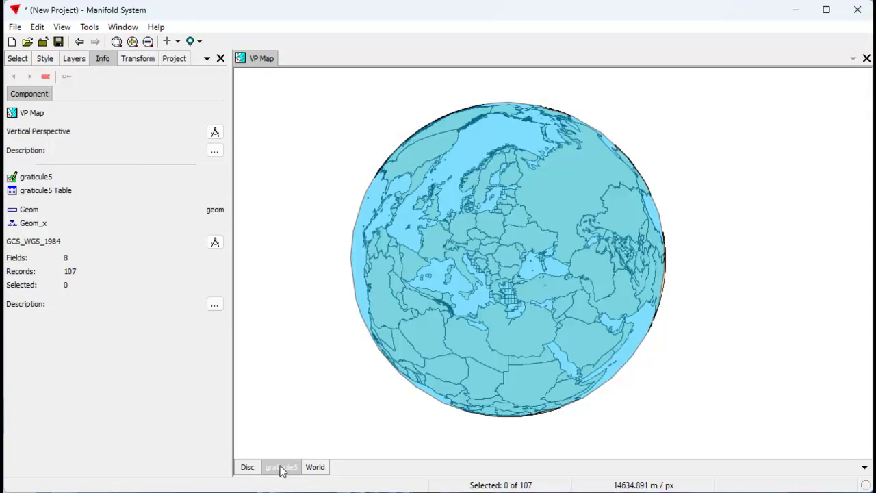
{"action": "left_click", "coordinate": [176, 41]}
{"action": "left_click", "coordinate": [195, 57]}
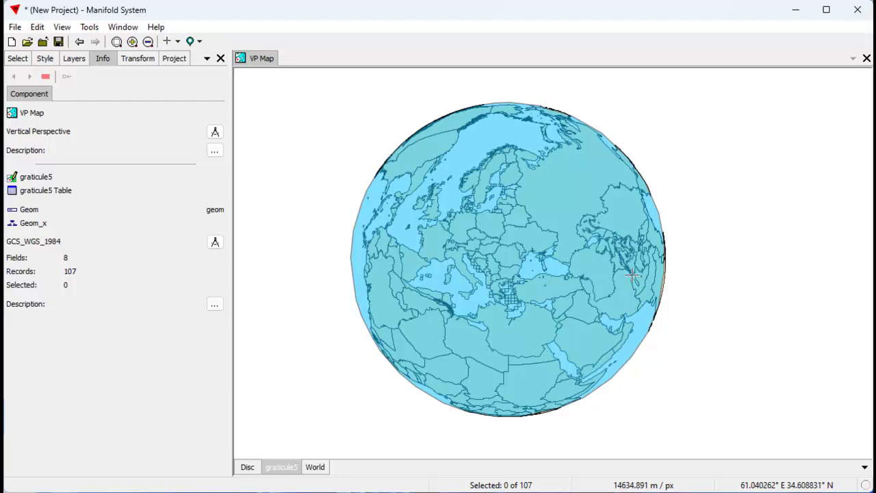
Pick the area in the Disc layer for editing and move three vertices on the globe's eastern edge outward over the uncovered World areas
{"action": "left_click", "coordinate": [247, 467]}
{"action": "left_click", "coordinate": [644, 268]}
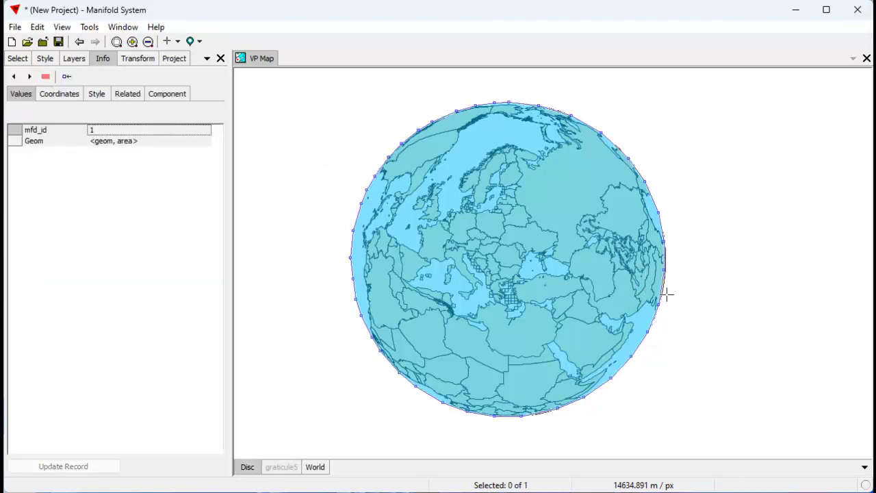
{"action": "left_click_drag", "start_coordinate": [649, 236], "coordinate": [709, 318]}
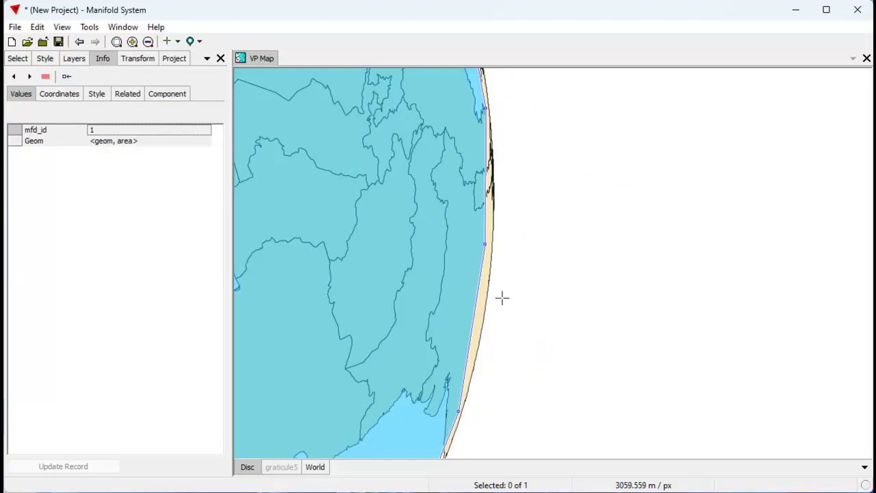
{"action": "left_click", "coordinate": [485, 242]}
{"action": "left_click", "coordinate": [492, 240]}
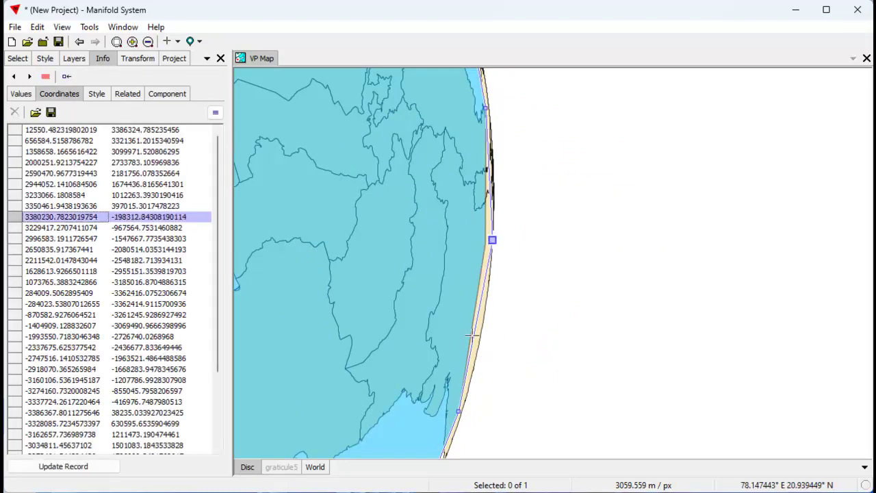
{"action": "left_click", "coordinate": [458, 411]}
{"action": "left_click_drag", "start_coordinate": [458, 411], "coordinate": [459, 416]}
{"action": "left_click", "coordinate": [485, 107]}
{"action": "left_click_drag", "start_coordinate": [485, 108], "coordinate": [488, 105]}
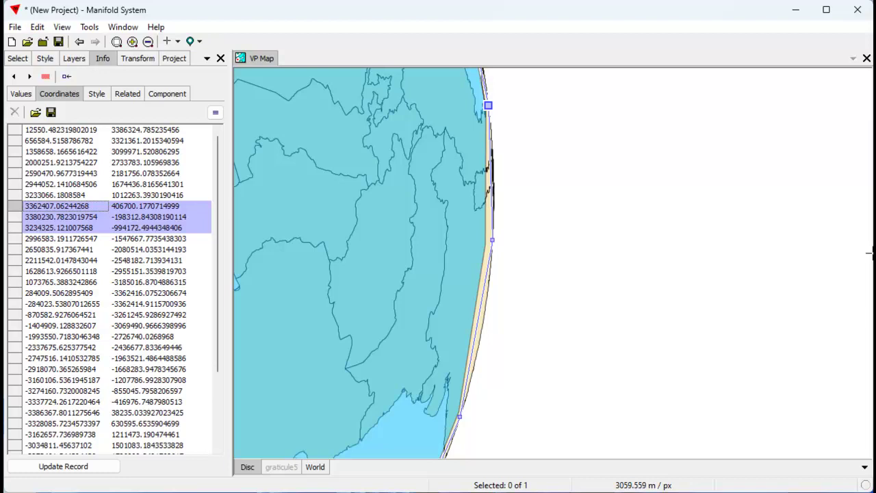
Save the disc area's moved vertices to its record and deselect the area
{"action": "left_click", "coordinate": [459, 417]}
{"action": "right_click", "coordinate": [459, 417]}
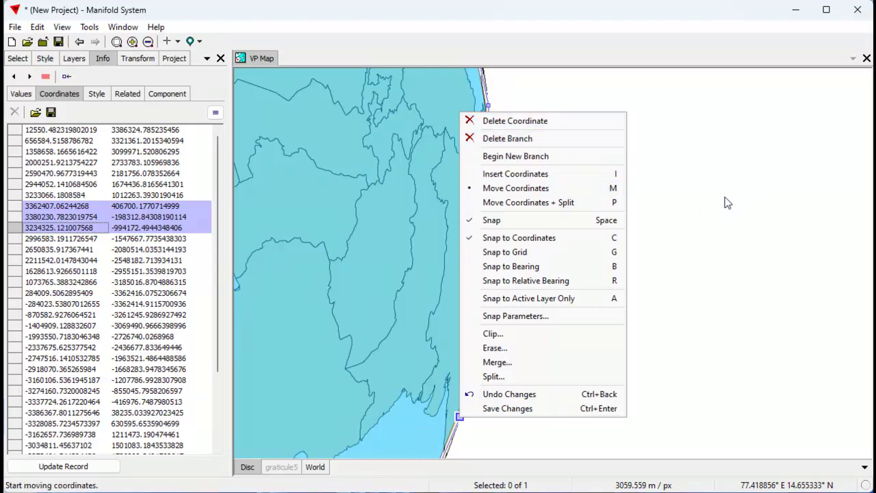
{"action": "left_click", "coordinate": [598, 339]}
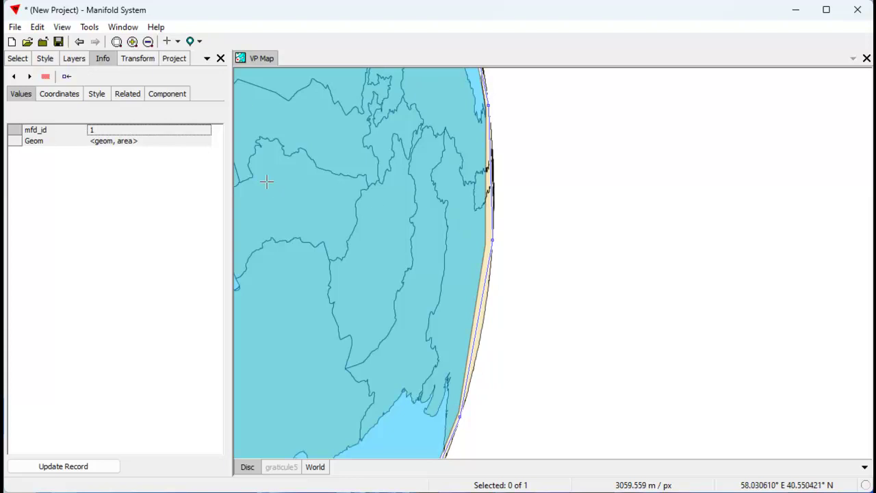
{"action": "left_click", "coordinate": [103, 468]}
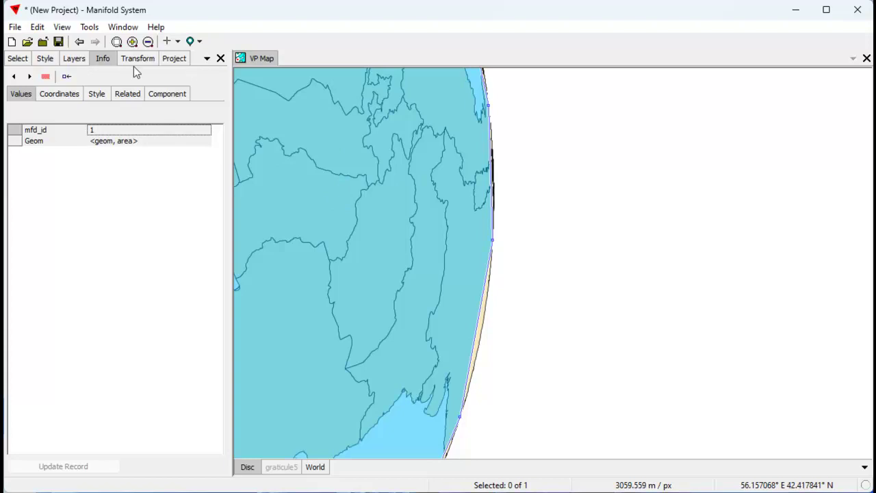
{"action": "left_click", "coordinate": [79, 41]}
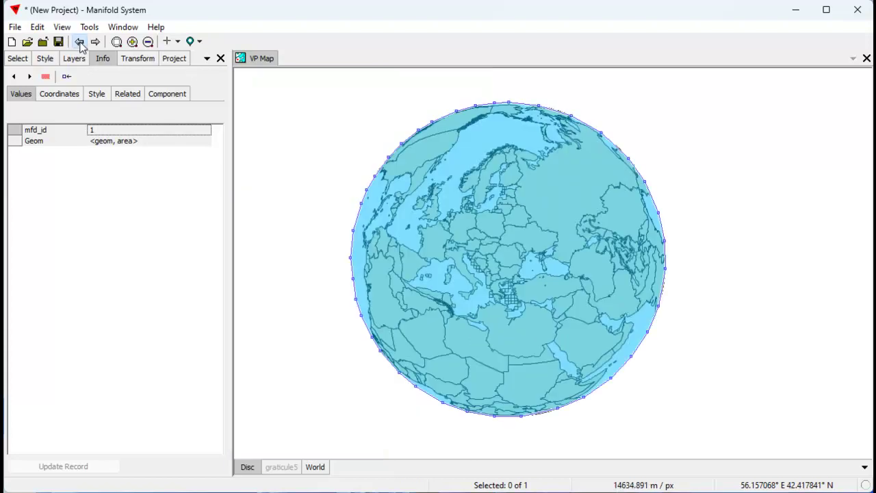
{"action": "left_click", "coordinate": [740, 140]}
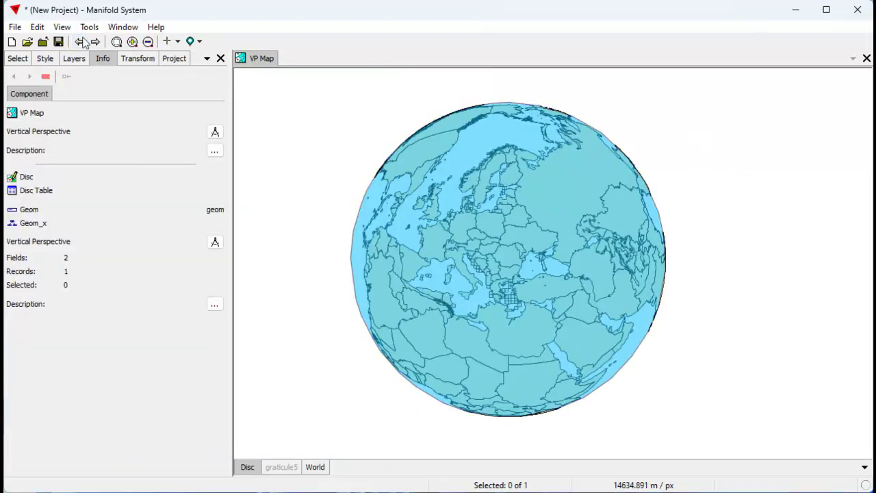
Create a new Latitude / Longitude map containing the World drawing, with no base layer, and open it
{"action": "left_click", "coordinate": [175, 60]}
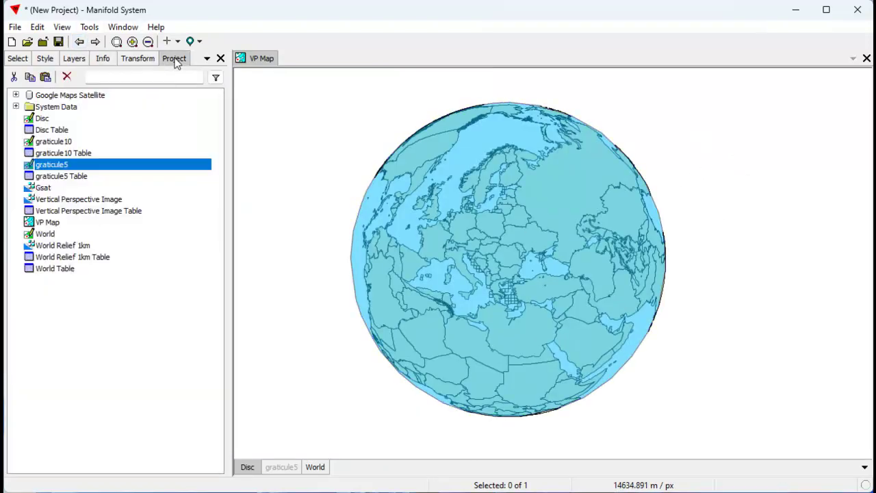
{"action": "left_click", "coordinate": [45, 234]}
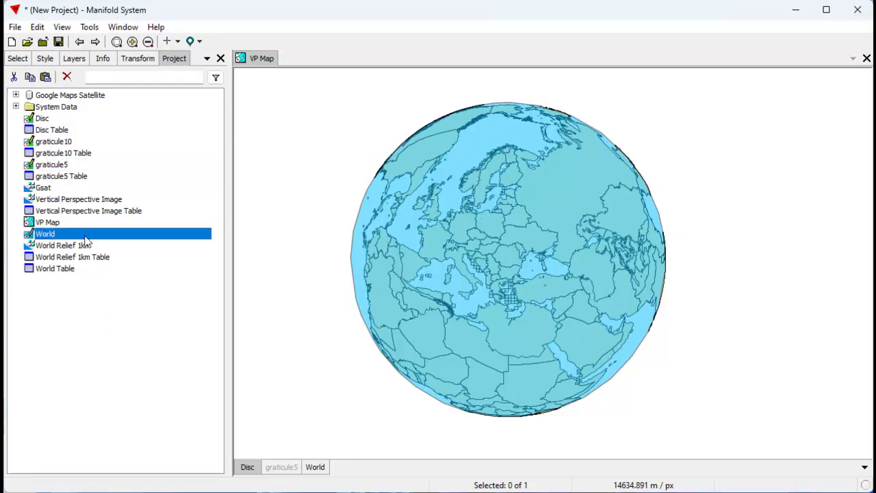
{"action": "right_click", "coordinate": [94, 239]}
{"action": "mouse_move", "coordinate": [155, 336]}
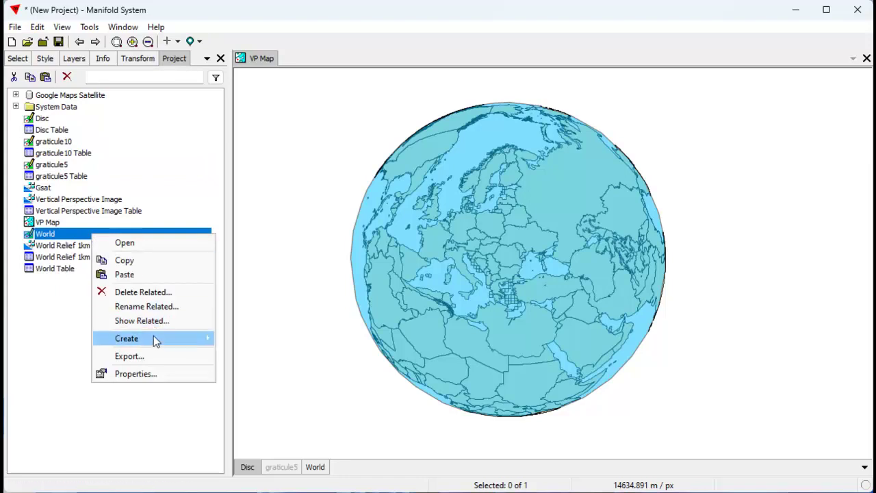
{"action": "left_click", "coordinate": [274, 426]}
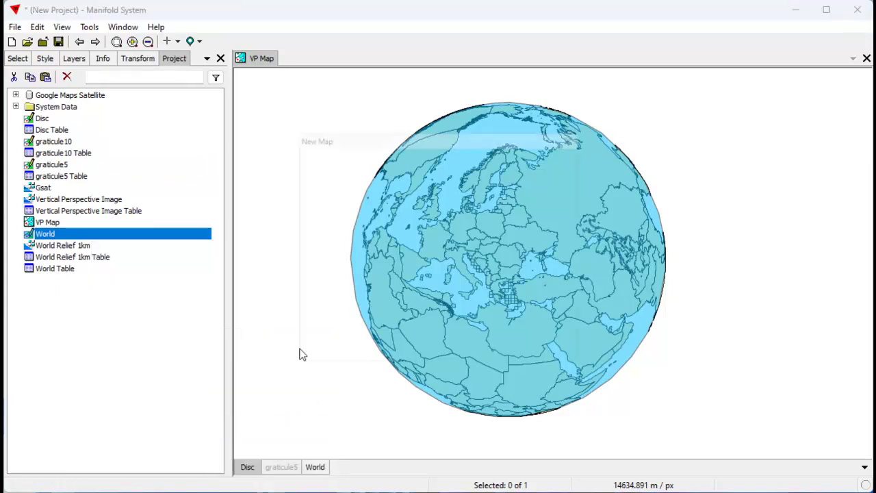
{"action": "right_click", "coordinate": [350, 254]}
{"action": "left_click", "coordinate": [375, 256]}
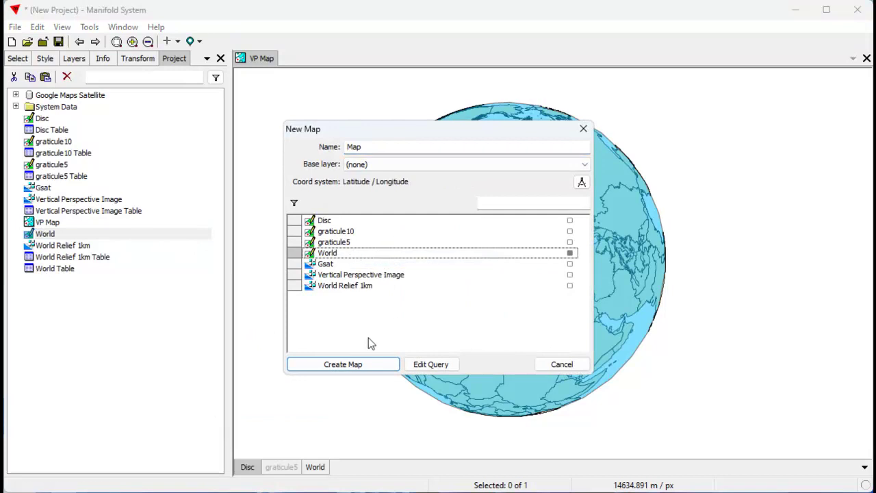
{"action": "left_click", "coordinate": [352, 364]}
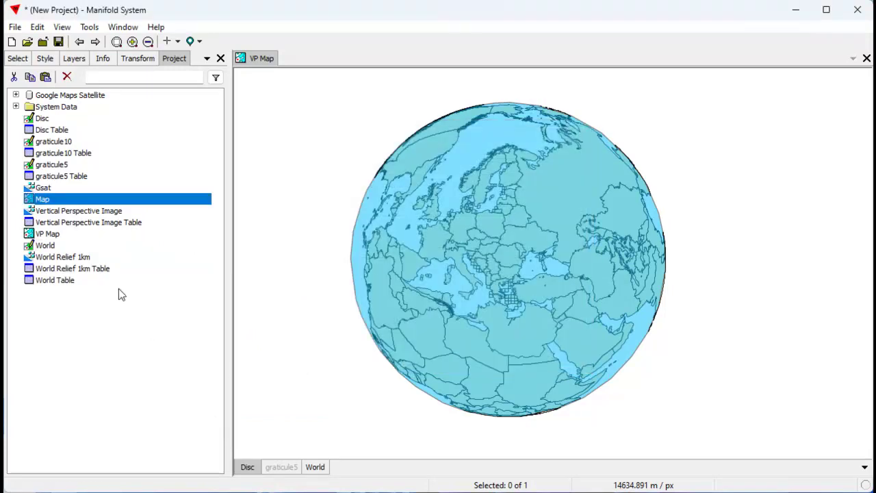
{"action": "double_click", "coordinate": [138, 201]}
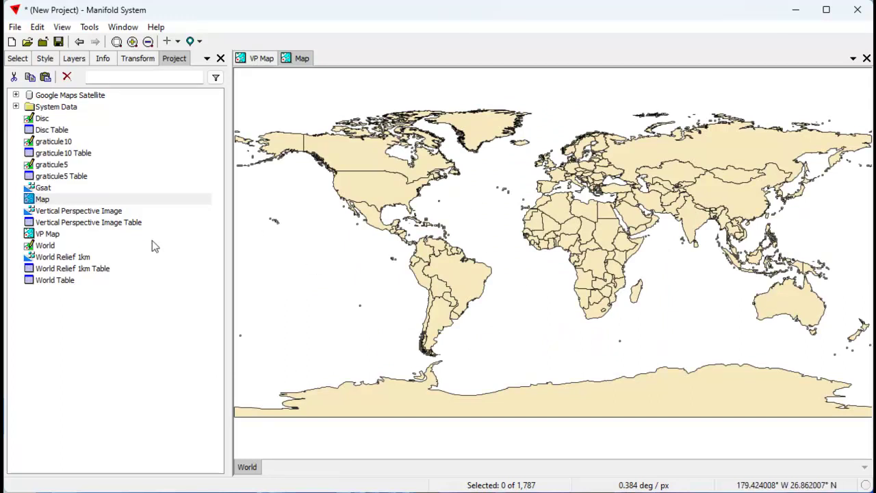
Add the Disc drawing to the new map as a layer and set its opacity to 50%
{"action": "mouse_move", "coordinate": [42, 118]}
{"action": "left_mouse_down"}
{"action": "mouse_move", "coordinate": [310, 162]}
{"action": "mouse_move", "coordinate": [344, 177]}
{"action": "left_mouse_up"}
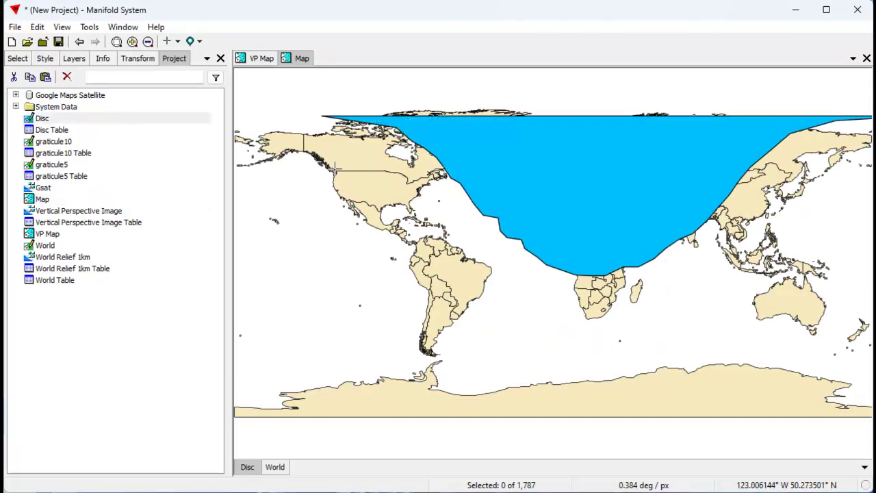
{"action": "left_click", "coordinate": [74, 59]}
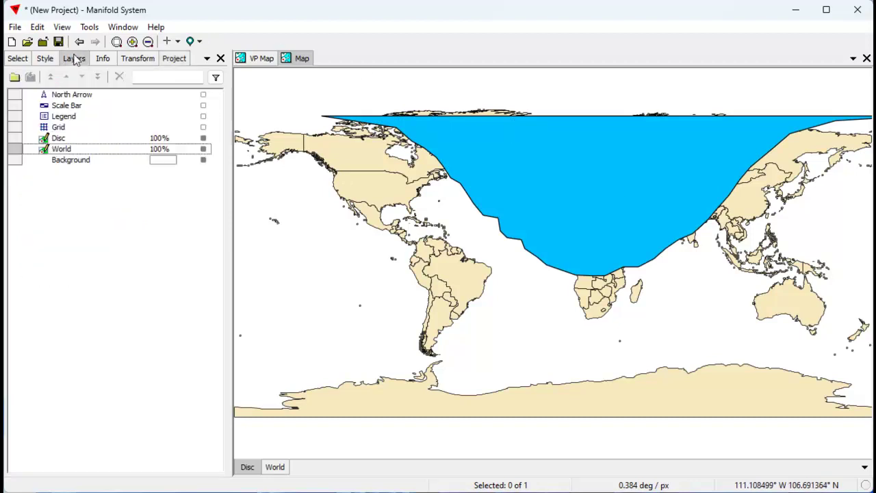
{"action": "left_click", "coordinate": [168, 138]}
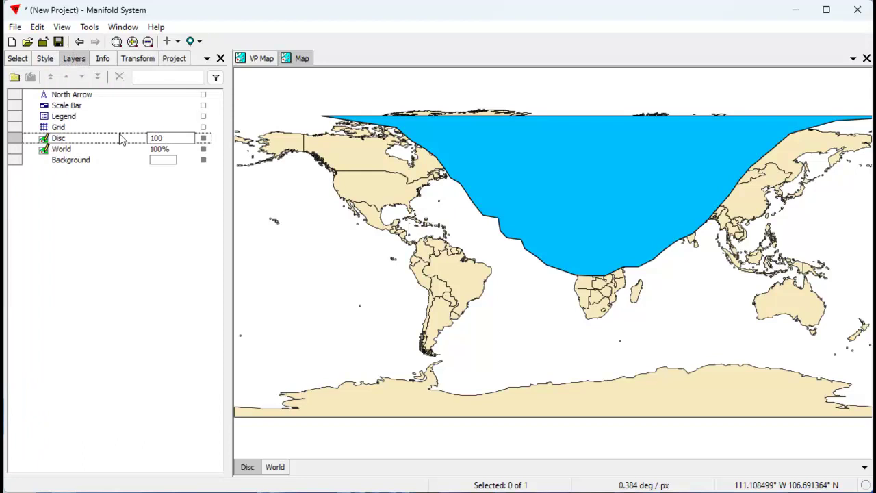
{"action": "key", "text": "BackSpace"}
{"action": "key", "text": "BackSpace"}
{"action": "key", "text": "BackSpace"}
{"action": "type", "text": "50"}
{"action": "key", "text": "BackSpace"}
{"action": "type", "text": "0"}
{"action": "key", "text": "Return"}
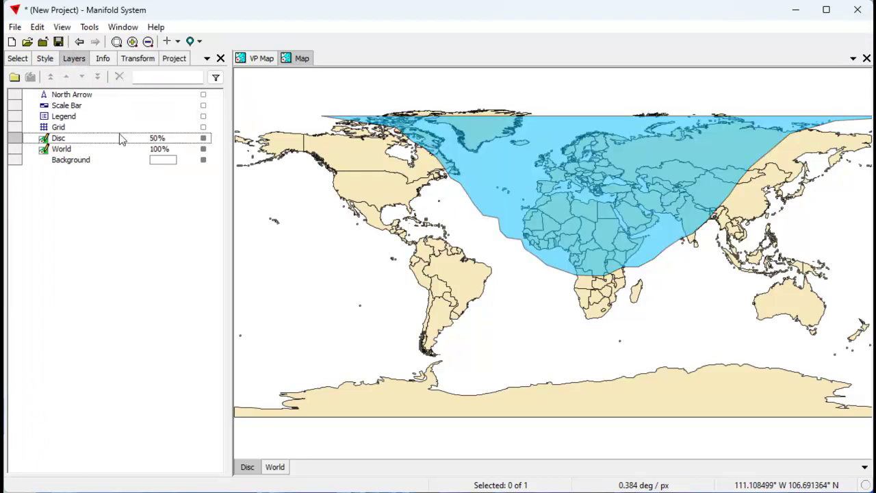
Set up a Clip transform on the World layer's Geom field with Disc, keeping the inner part, and preview it
{"action": "scroll", "coordinate": [685, 229], "scroll_direction": "down", "scroll_amount": 1}
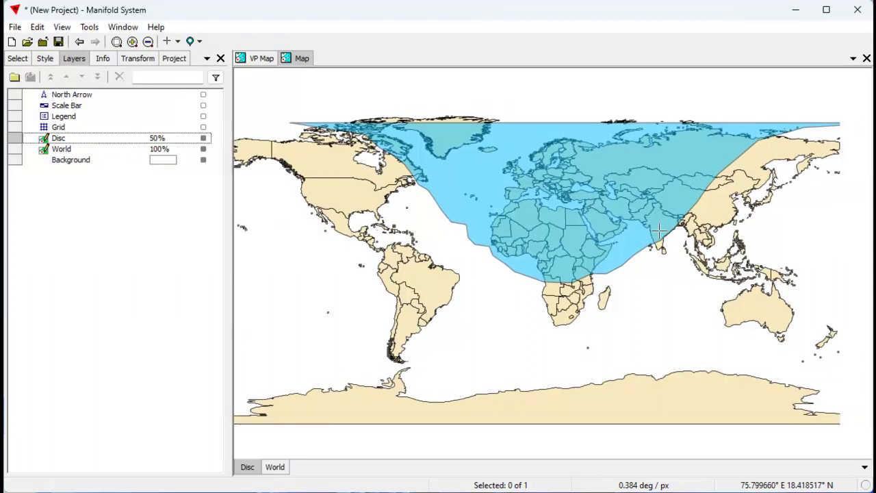
{"action": "scroll", "coordinate": [626, 237], "scroll_direction": "down", "scroll_amount": 1}
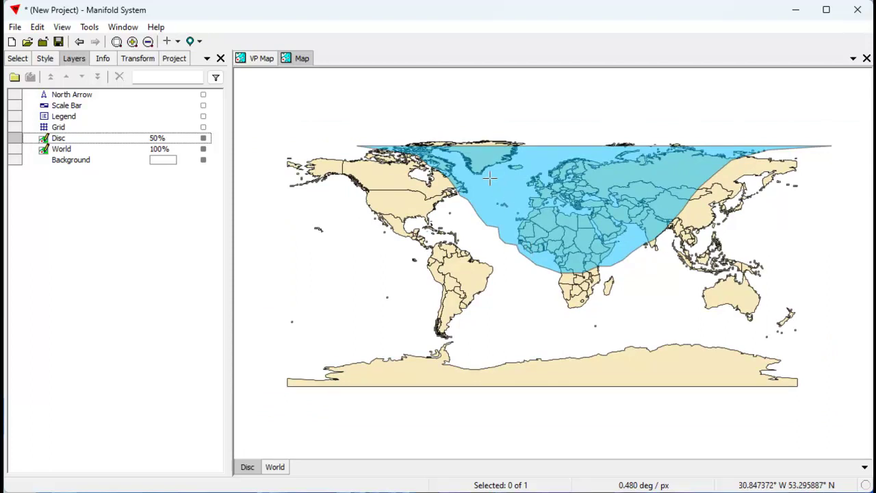
{"action": "left_click_drag", "start_coordinate": [636, 179], "coordinate": [582, 203]}
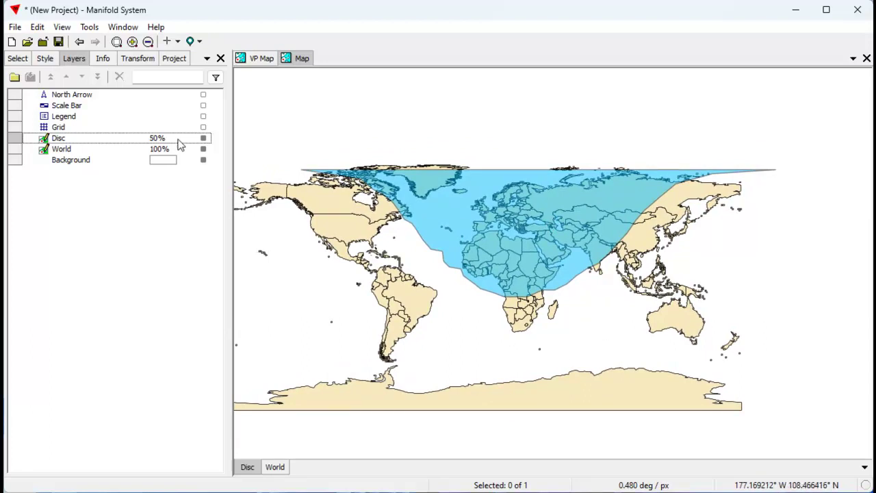
{"action": "left_click", "coordinate": [139, 59]}
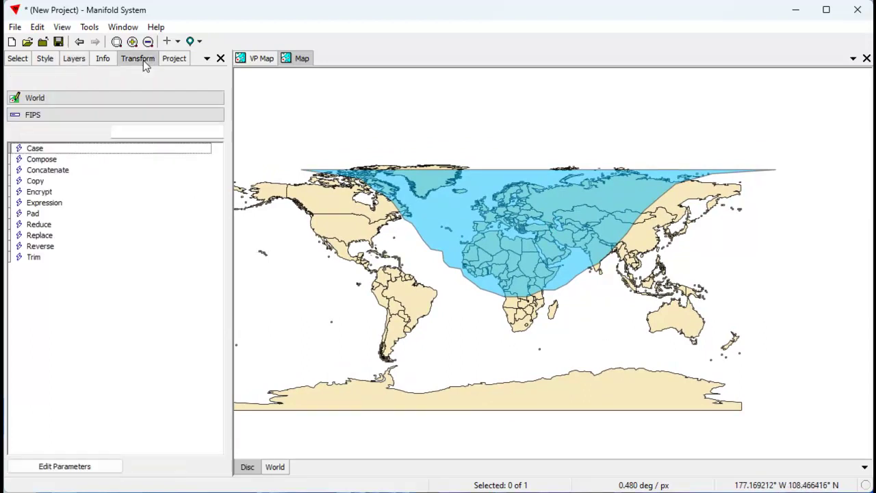
{"action": "left_click", "coordinate": [67, 118]}
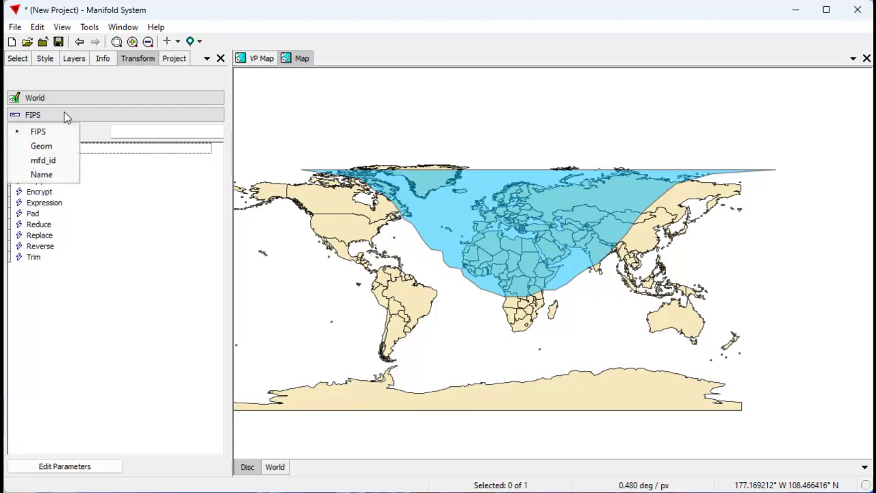
{"action": "left_click", "coordinate": [41, 145]}
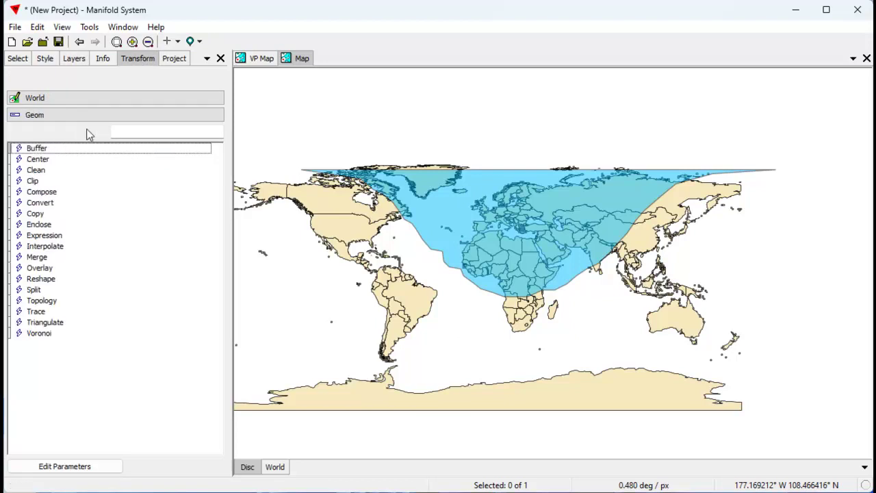
{"action": "double_click", "coordinate": [53, 182]}
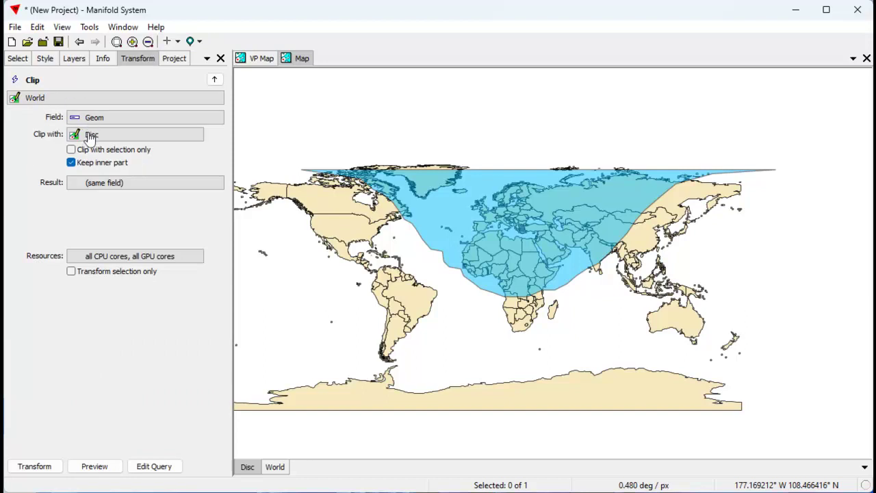
{"action": "left_click", "coordinate": [93, 467]}
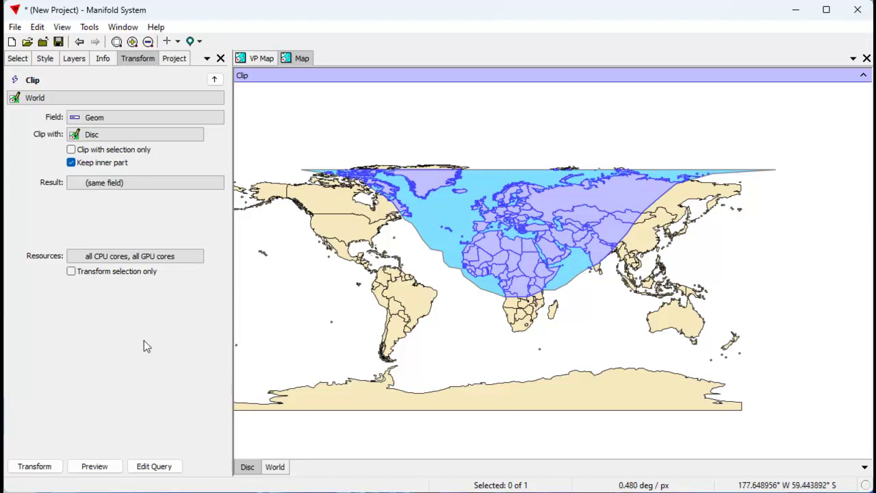
Send the clip result to a new table with a new drawing named World Clipped, and run the transform
{"action": "left_click", "coordinate": [81, 184]}
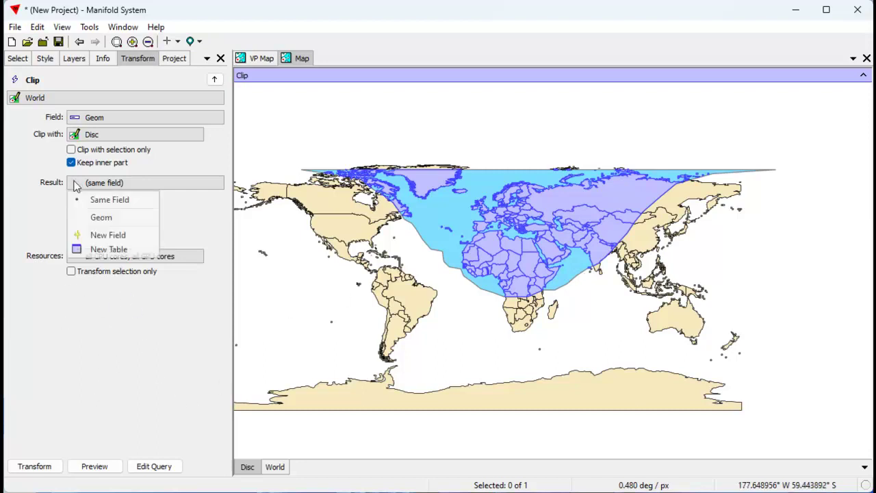
{"action": "left_click", "coordinate": [108, 249]}
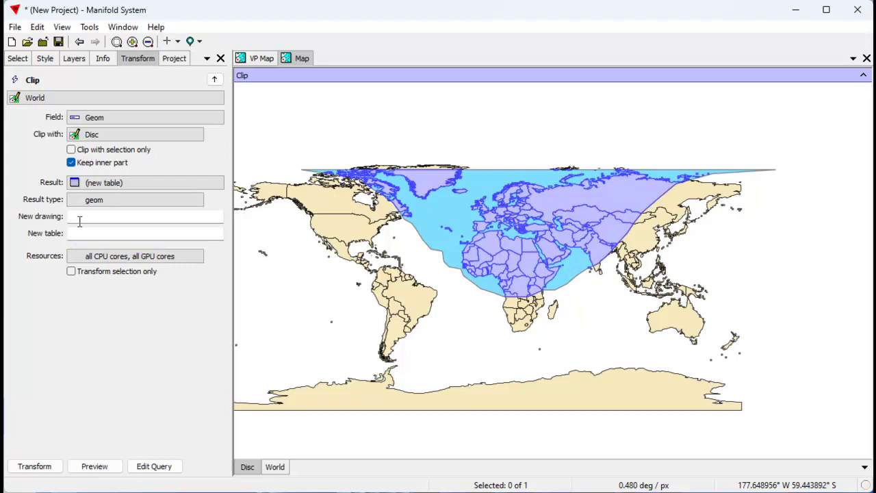
{"action": "left_click", "coordinate": [110, 217]}
{"action": "type", "text": "World Clipp;ed"}
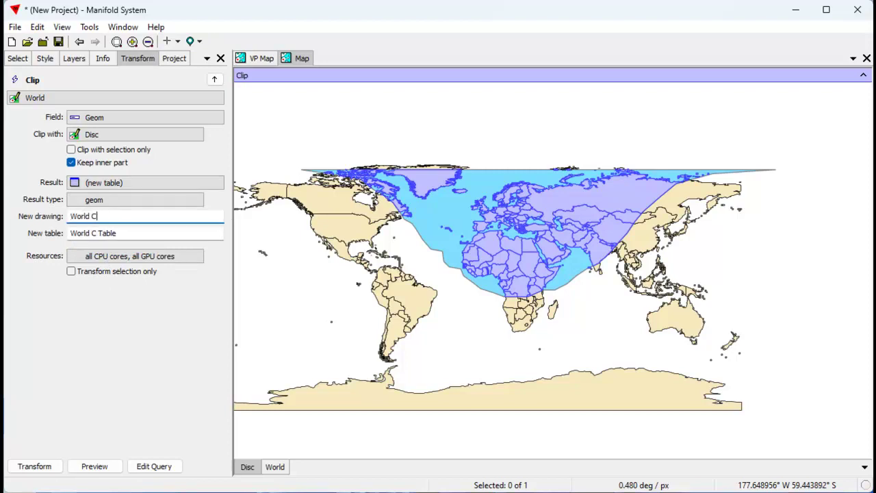
{"action": "key", "text": "BackSpace"}
{"action": "key", "text": "BackSpace"}
{"action": "key", "text": "BackSpace"}
{"action": "type", "text": "ed"}
{"action": "left_click", "coordinate": [46, 467]}
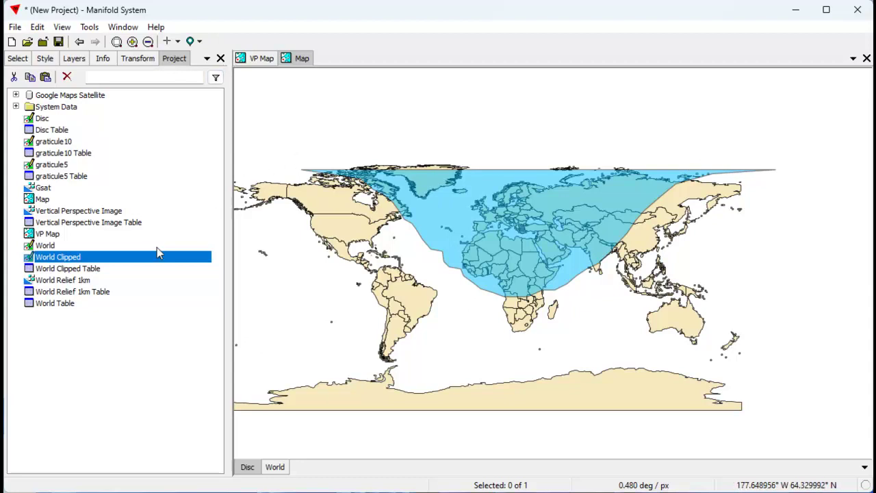
Turn off keeping the inner part in the World clip and preview the outer-part result
{"action": "left_click", "coordinate": [138, 58]}
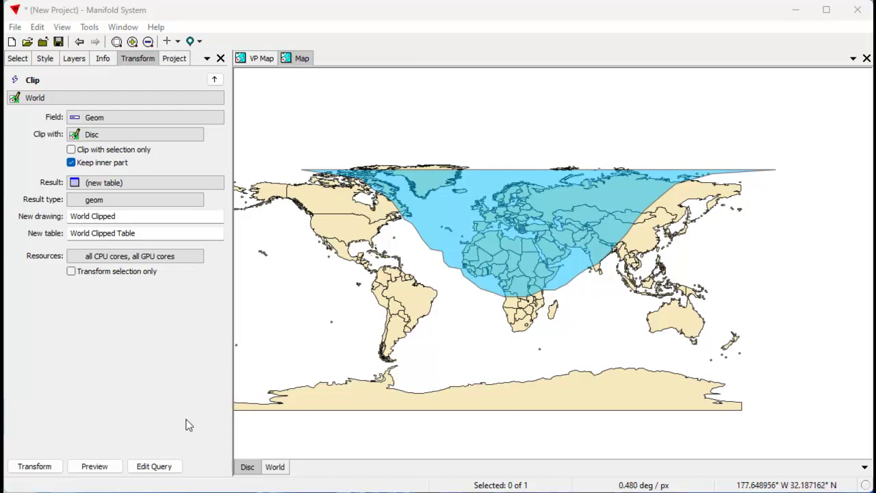
{"action": "left_click", "coordinate": [72, 163]}
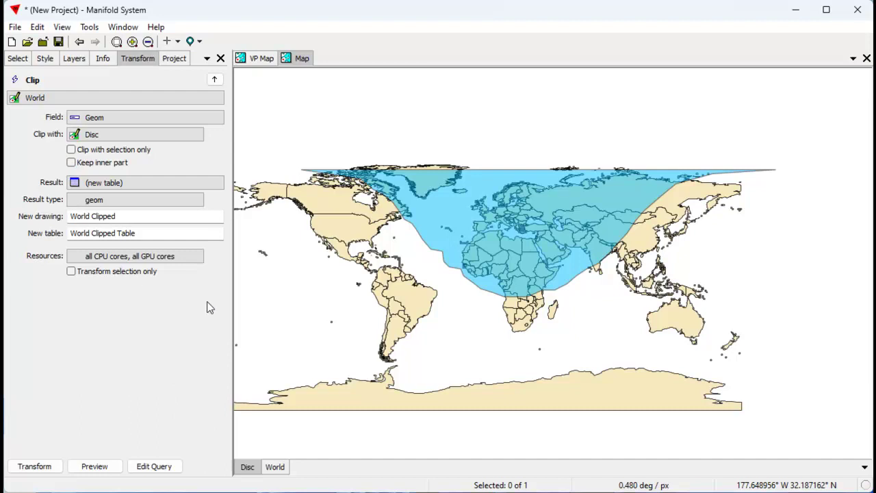
{"action": "left_click", "coordinate": [91, 467]}
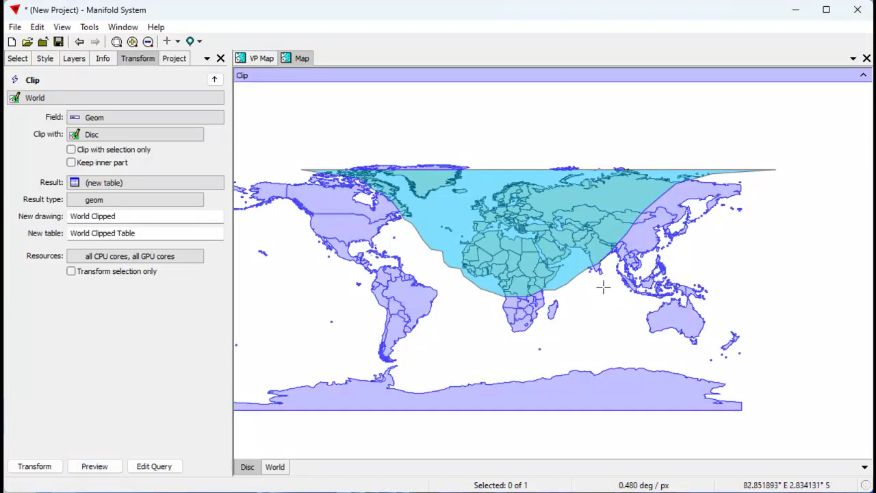
Name the new drawing World Clipped Extras and run the outer-part clip transform on World
{"action": "left_click", "coordinate": [137, 217]}
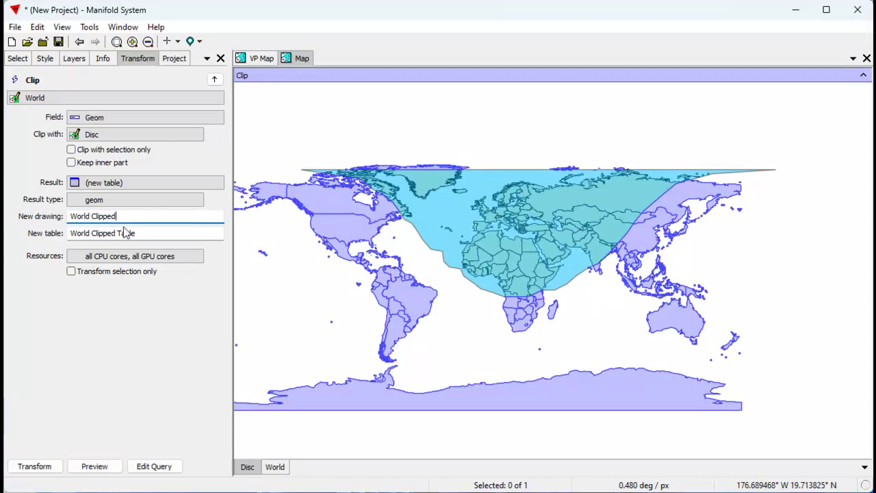
{"action": "type", "text": "Extras"}
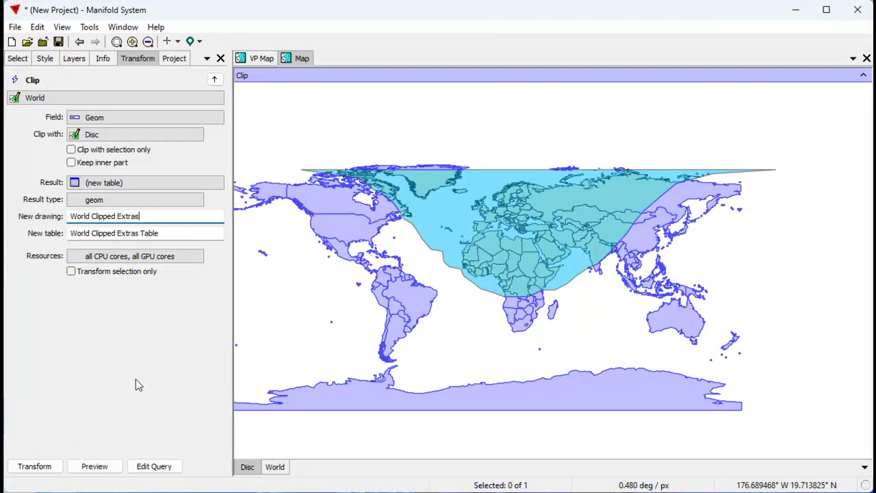
{"action": "left_click", "coordinate": [39, 468]}
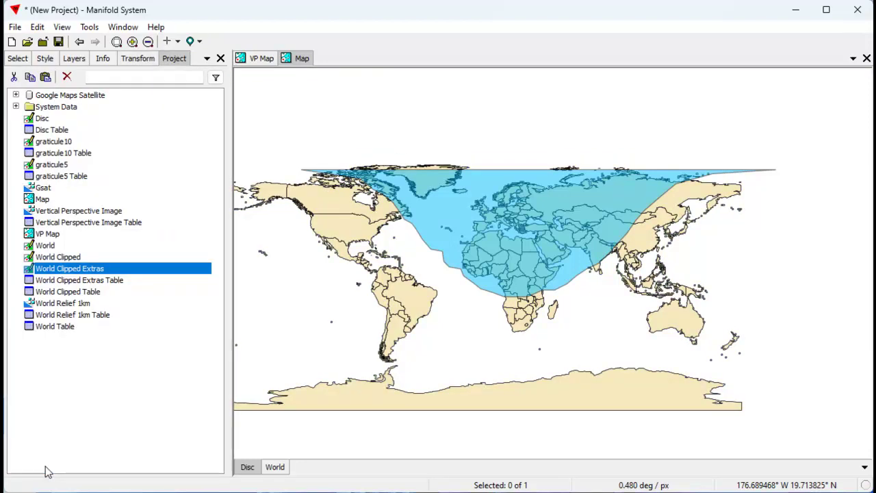
Hide the Disc and World layers and add the World Clipped Extras drawing to the map
{"action": "left_click", "coordinate": [247, 466]}
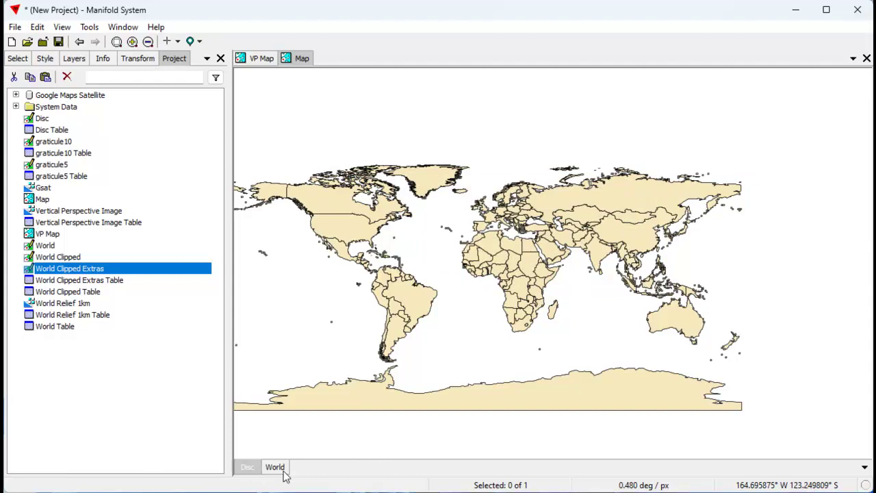
{"action": "left_click", "coordinate": [283, 468]}
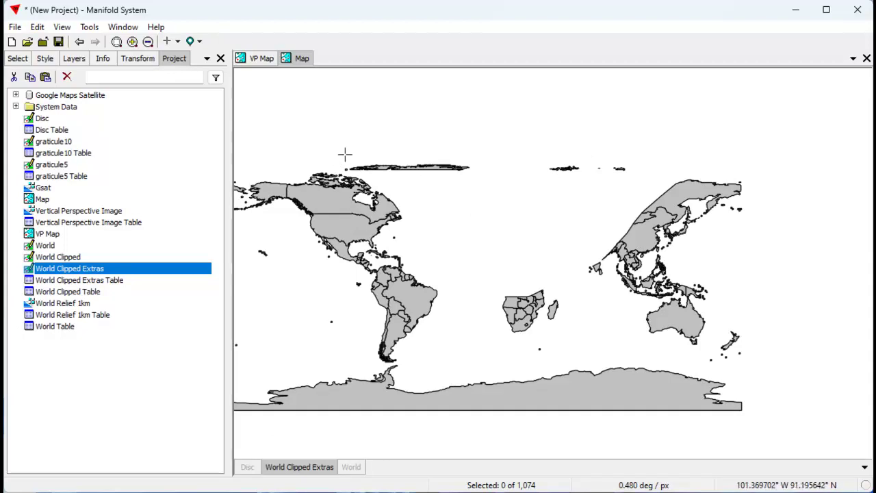
Select the thin Arctic slivers in World Clipped Extras, invert the selection, and delete all the other objects
{"action": "left_click_drag", "start_coordinate": [338, 155], "coordinate": [641, 191]}
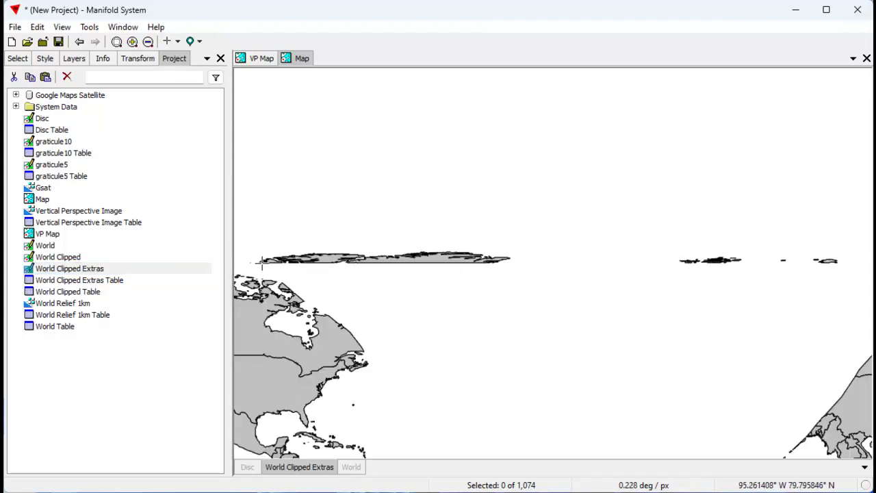
{"action": "left_click_drag", "start_coordinate": [244, 249], "coordinate": [849, 270]}
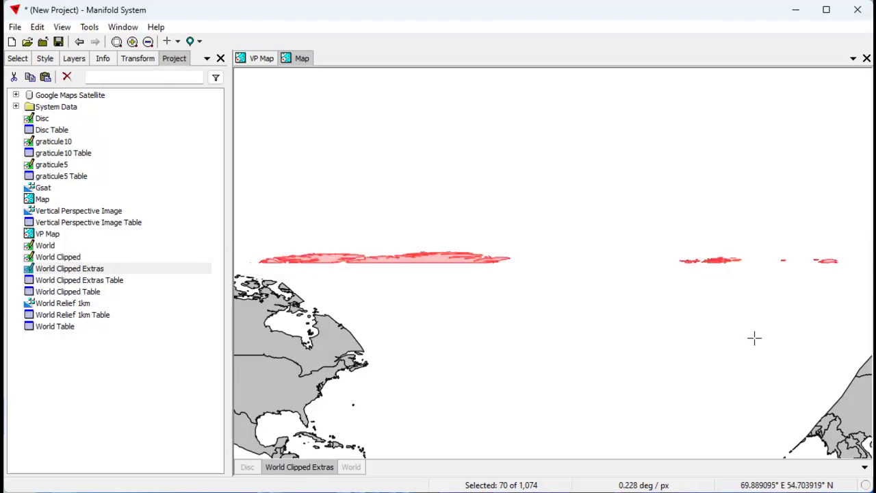
{"action": "key", "text": "ctrl+i"}
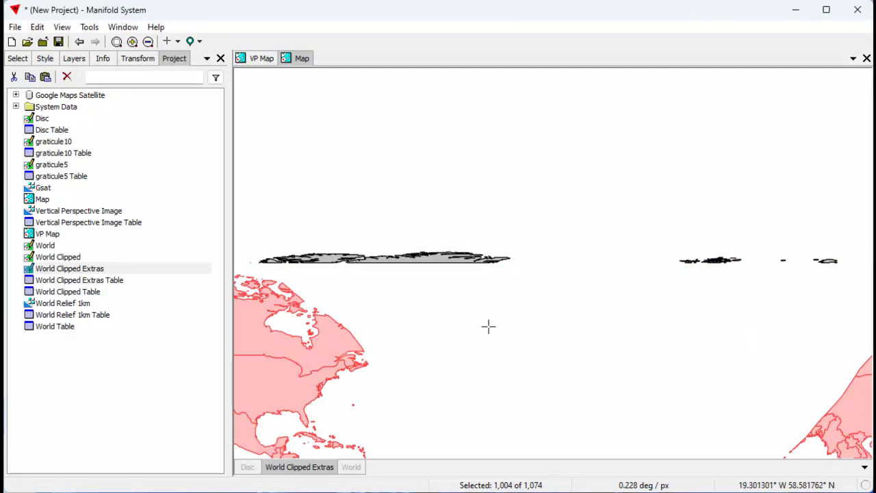
{"action": "scroll", "coordinate": [488, 326], "scroll_direction": "down", "scroll_amount": 2}
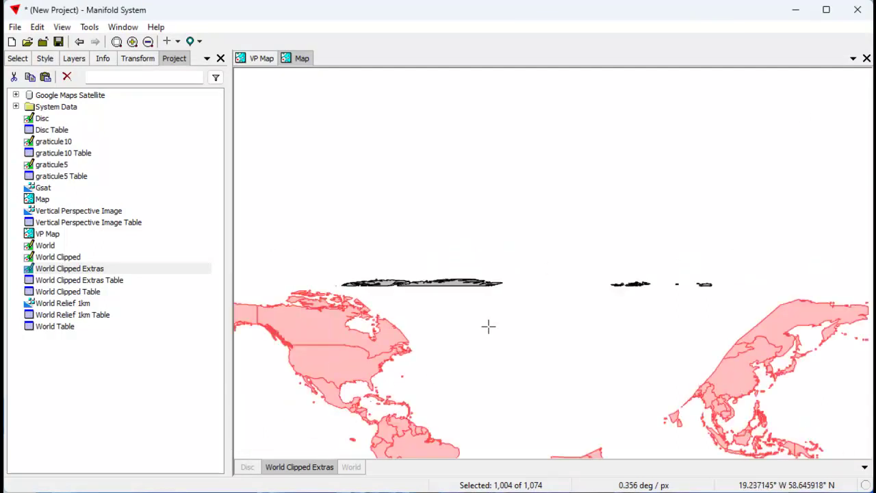
{"action": "left_click", "coordinate": [37, 26]}
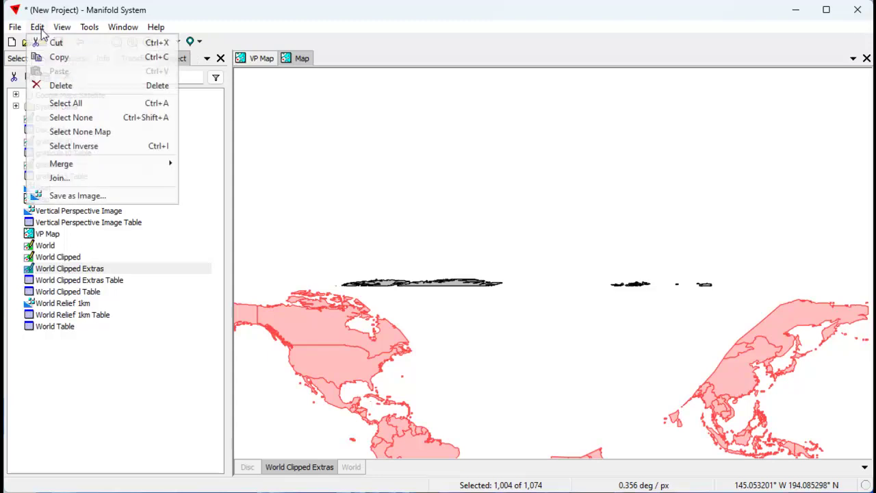
{"action": "left_click", "coordinate": [62, 85]}
{"action": "left_click", "coordinate": [486, 281]}
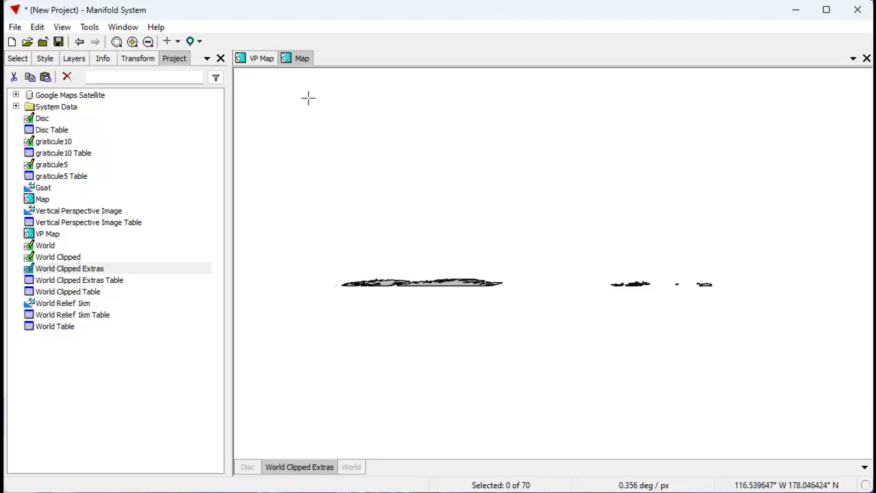
Close the Map window and, in VP Map, hide Disc and World and add World Clipped as a layer
{"action": "left_click", "coordinate": [867, 58]}
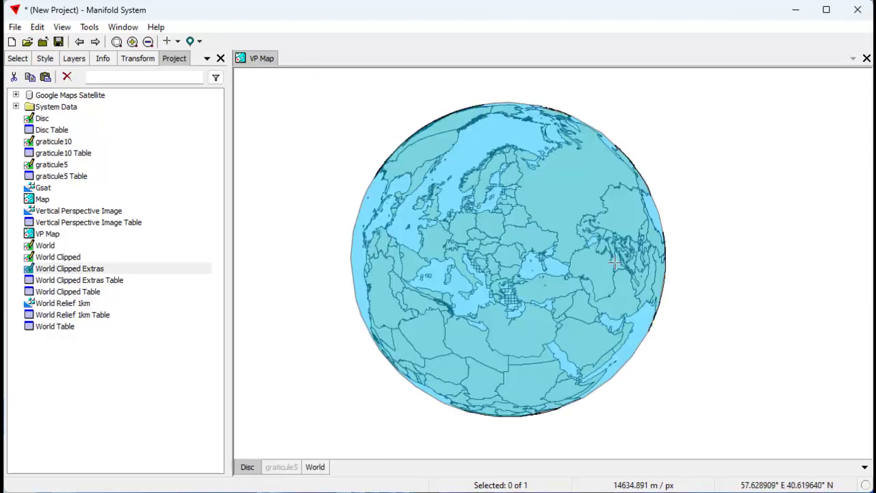
{"action": "left_click", "coordinate": [247, 468]}
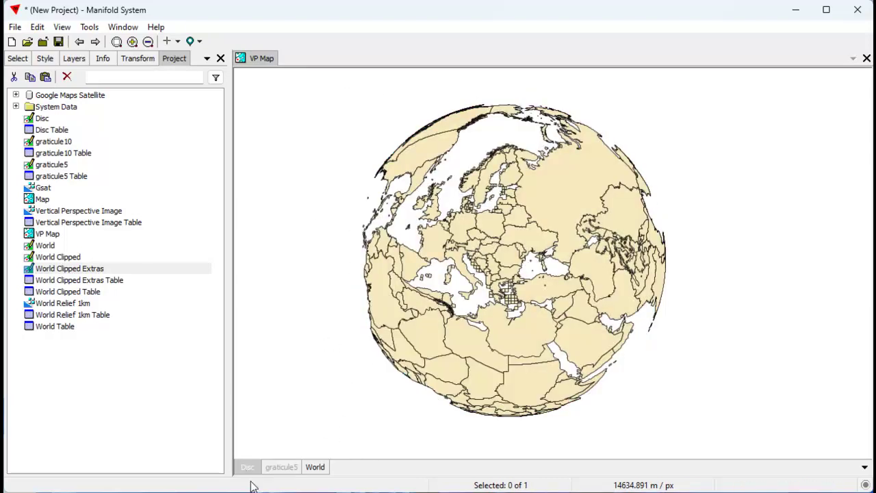
{"action": "left_click", "coordinate": [314, 467]}
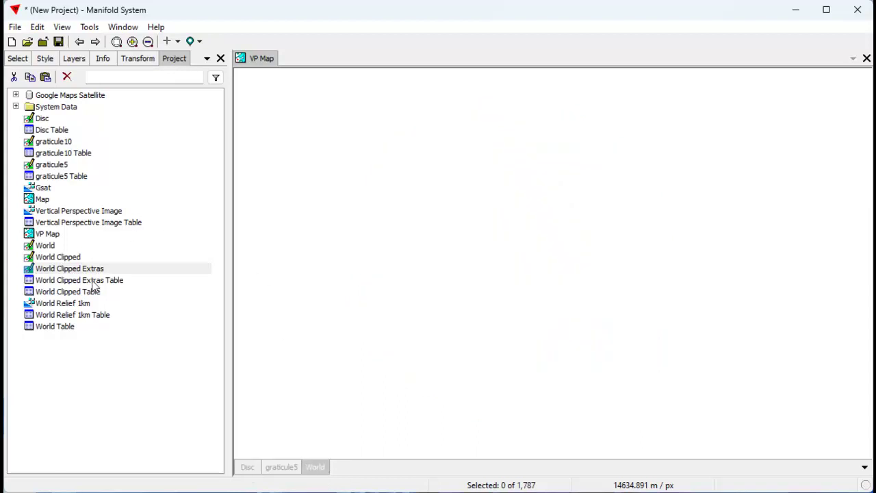
{"action": "left_click_drag", "start_coordinate": [73, 260], "coordinate": [481, 260]}
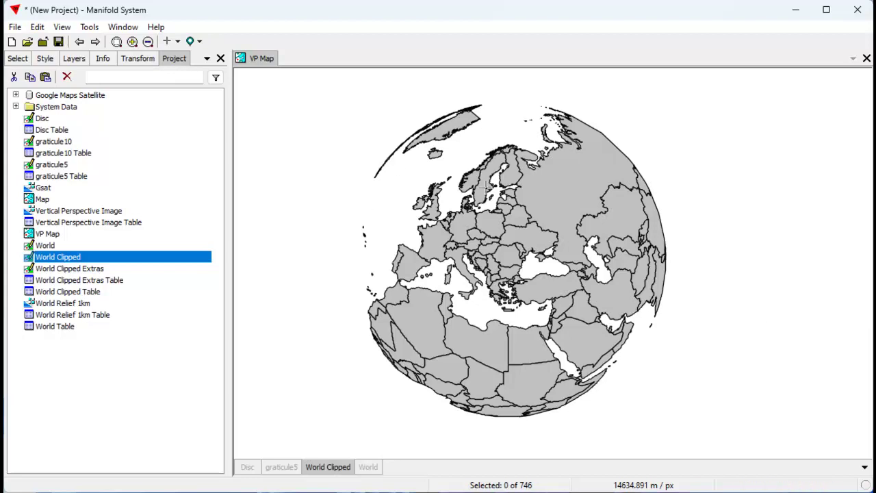
Show the Disc layer in VP Map and move it beneath all the other layers
{"action": "left_click", "coordinate": [246, 467]}
{"action": "left_click_drag", "start_coordinate": [368, 467], "coordinate": [370, 468]}
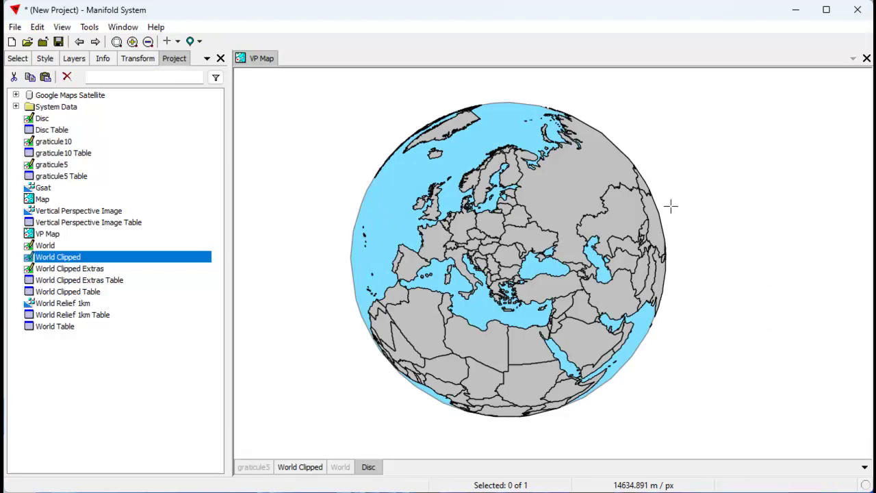
Add the World Clipped Extras drawing to VP Map and toggle its visibility off and on to compare the Arctic edge
{"action": "left_click_drag", "start_coordinate": [438, 92], "coordinate": [527, 126]}
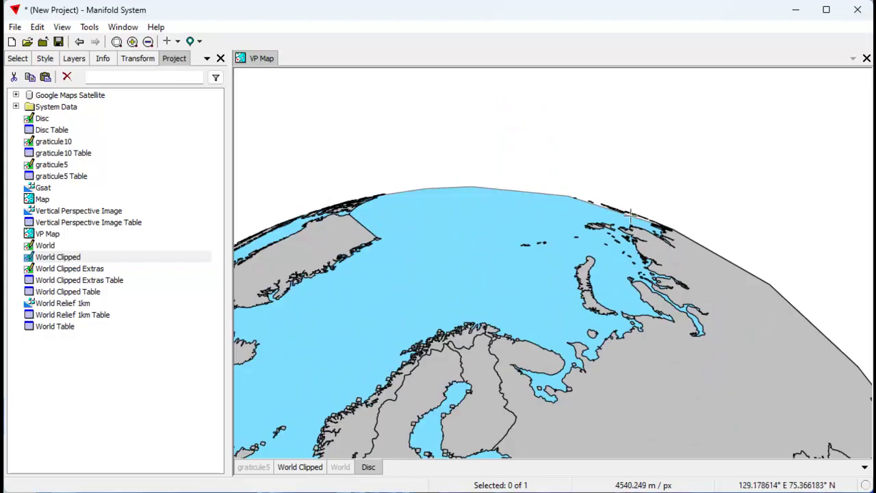
{"action": "scroll", "coordinate": [536, 256], "scroll_direction": "down", "scroll_amount": 1}
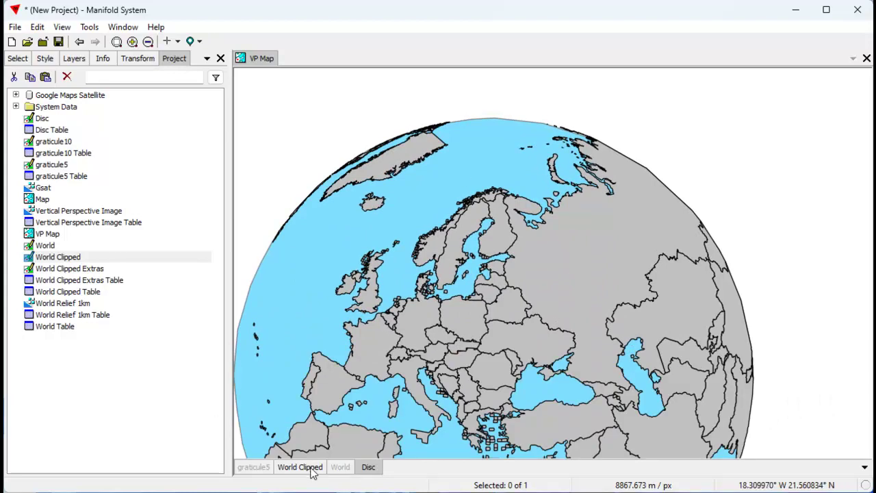
{"action": "left_click", "coordinate": [336, 468]}
{"action": "left_click", "coordinate": [152, 269]}
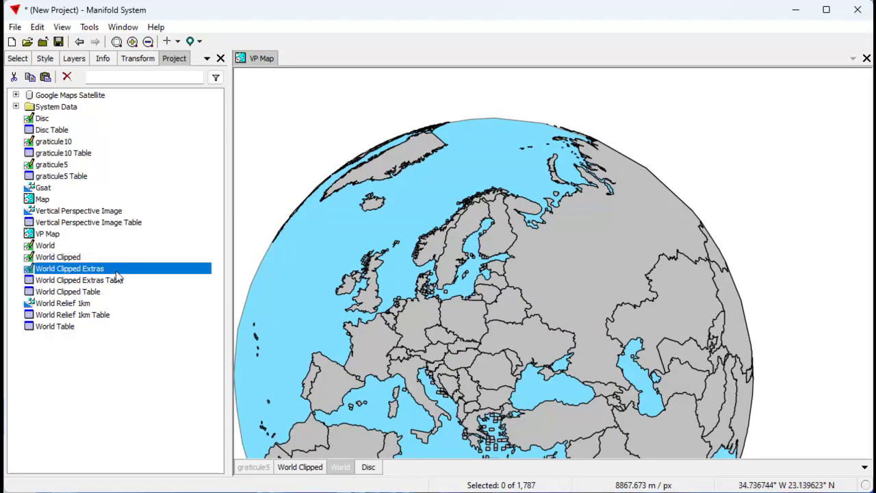
{"action": "left_click_drag", "start_coordinate": [154, 275], "coordinate": [401, 252]}
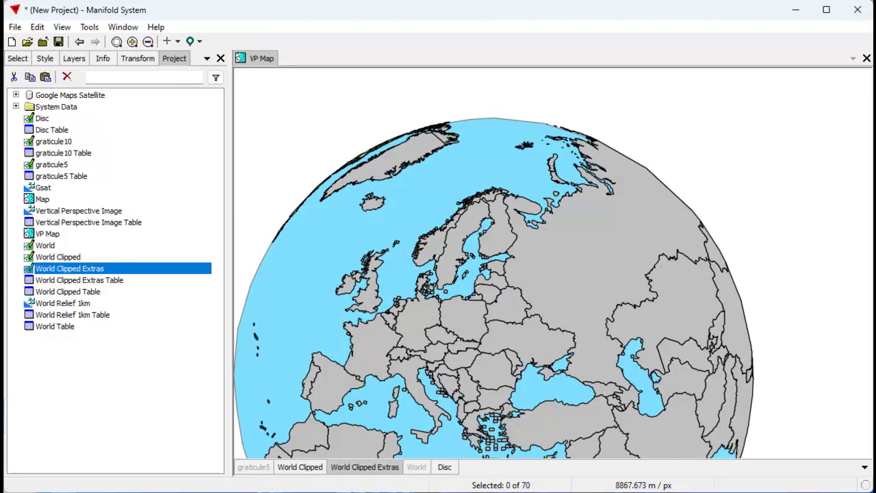
{"action": "left_click", "coordinate": [361, 467], "text": "shift"}
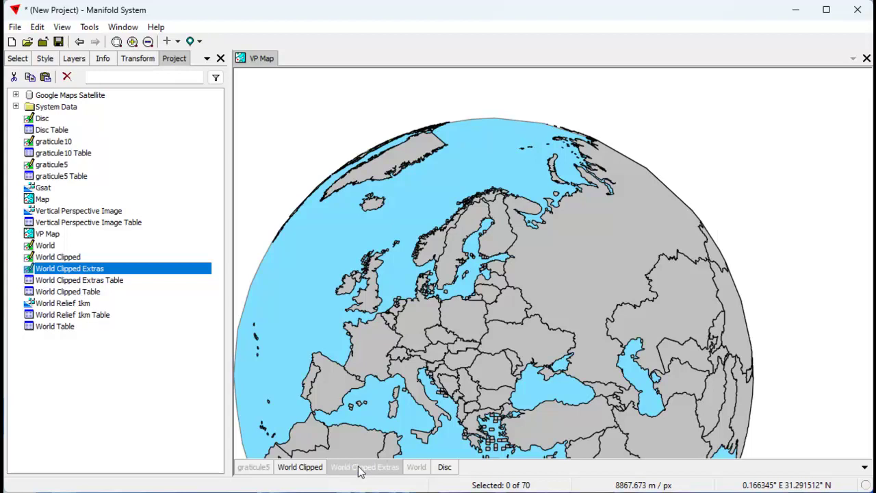
{"action": "left_click", "coordinate": [366, 469], "text": "shift"}
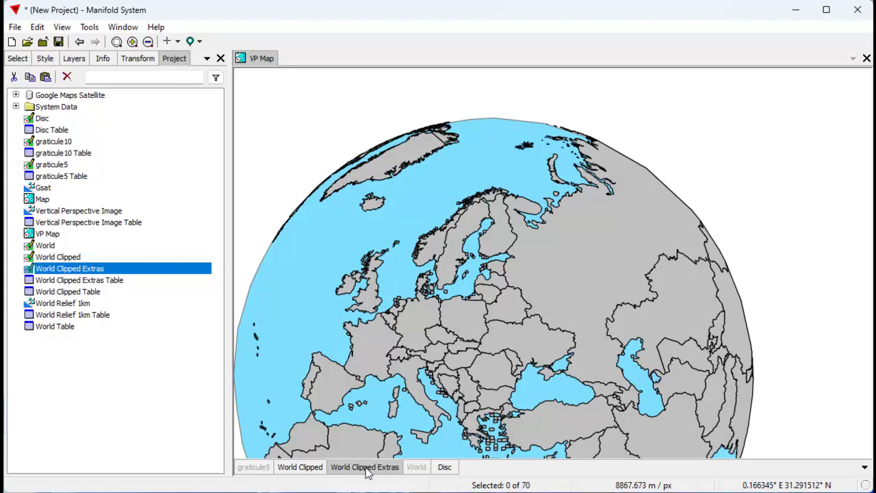
Add the graticule10 drawing to VP Map and place its layer above World Clipped
{"action": "scroll", "coordinate": [561, 316], "scroll_direction": "down", "scroll_amount": 1}
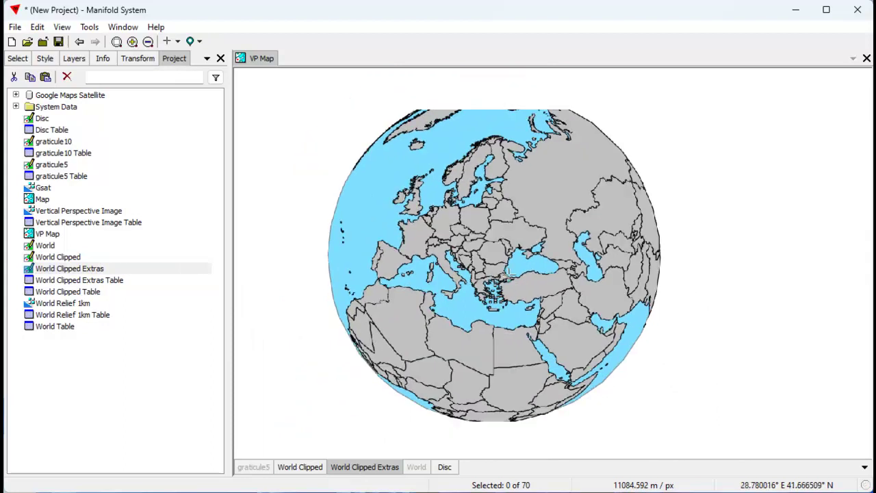
{"action": "scroll", "coordinate": [506, 228], "scroll_direction": "down", "scroll_amount": 1}
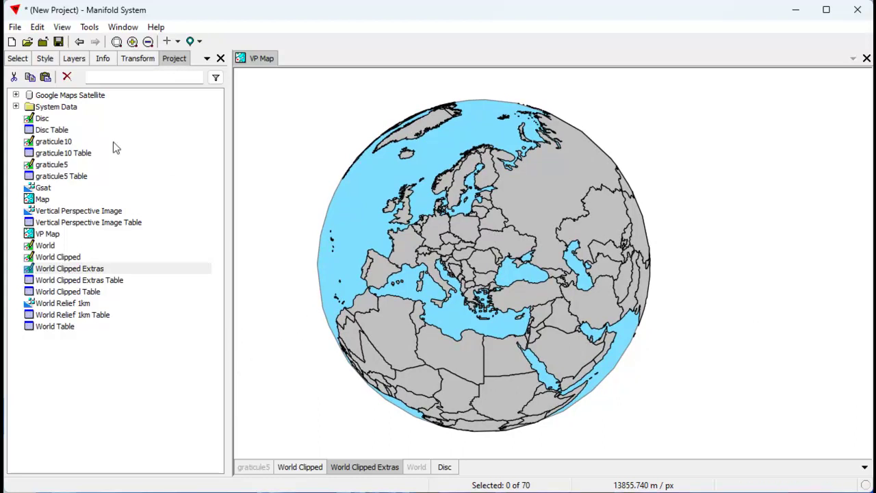
{"action": "left_click", "coordinate": [71, 143]}
{"action": "left_click_drag", "start_coordinate": [114, 146], "coordinate": [457, 212]}
{"action": "left_click_drag", "start_coordinate": [355, 468], "coordinate": [288, 469]}
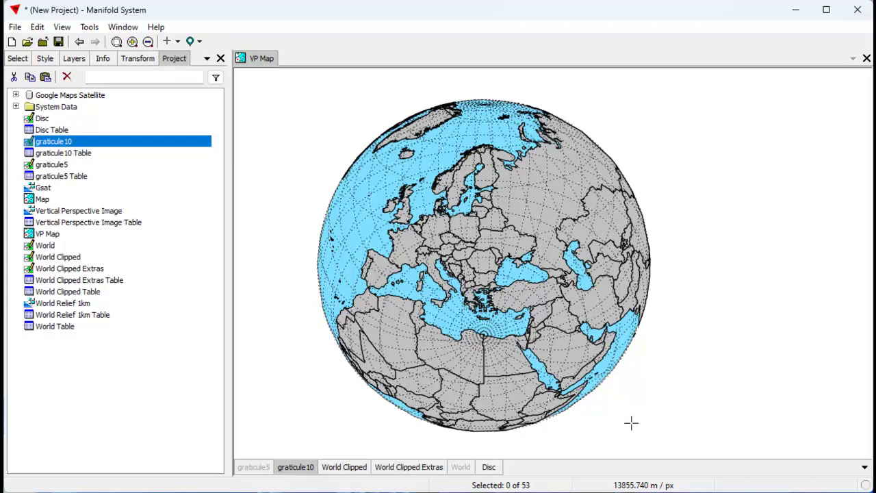
Reopen Map, show Disc instead of World Clipped Extras, and add graticule10 as a layer
{"action": "double_click", "coordinate": [45, 199]}
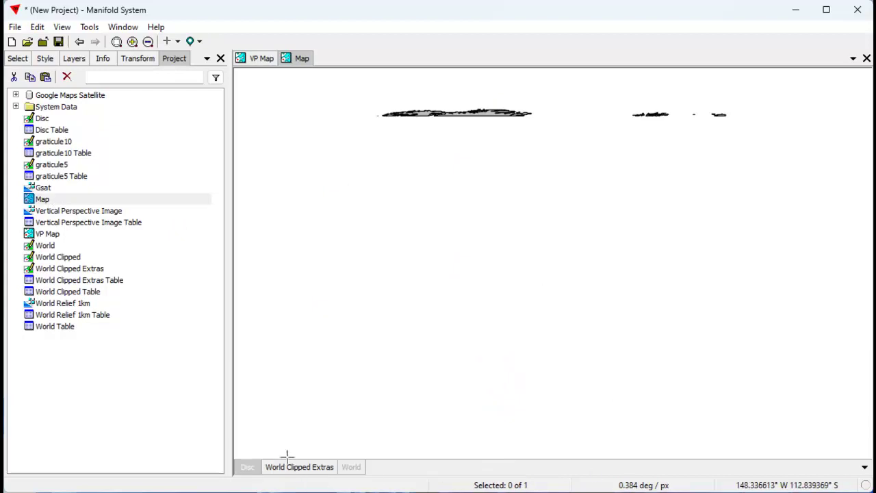
{"action": "left_click", "coordinate": [248, 466], "text": "shift"}
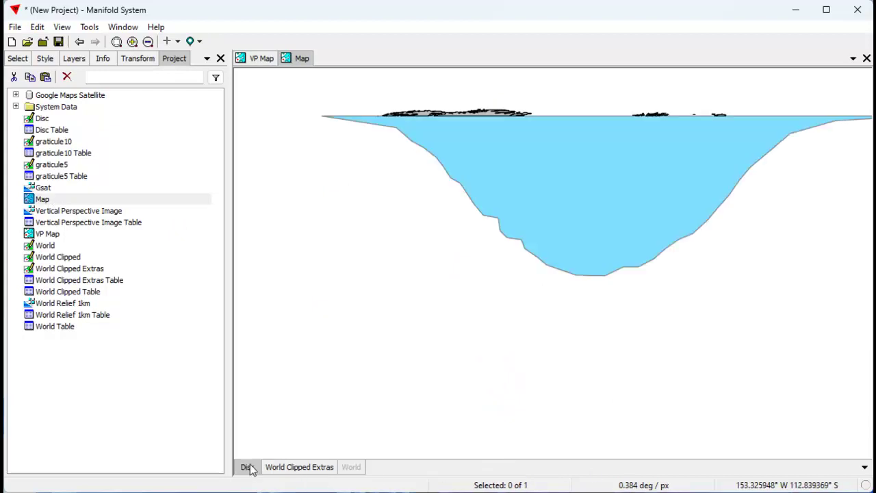
{"action": "left_click", "coordinate": [320, 466], "text": "shift"}
{"action": "left_click", "coordinate": [77, 142]}
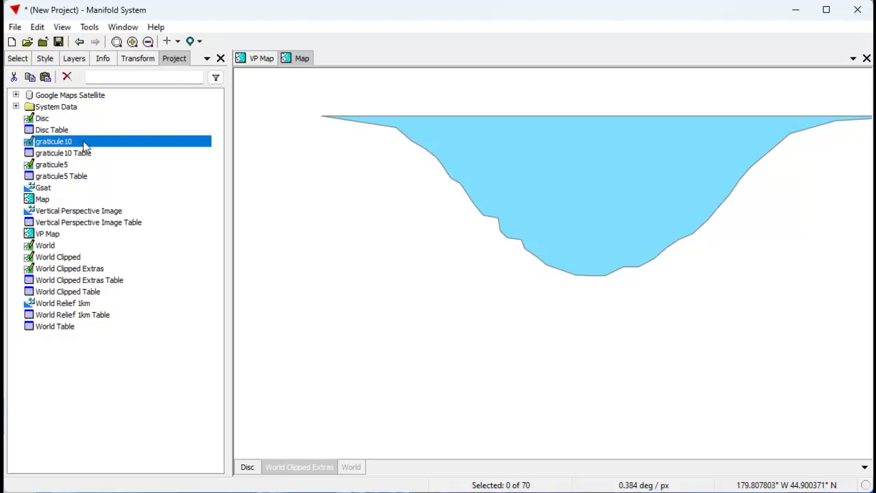
{"action": "left_click_drag", "start_coordinate": [108, 149], "coordinate": [350, 199]}
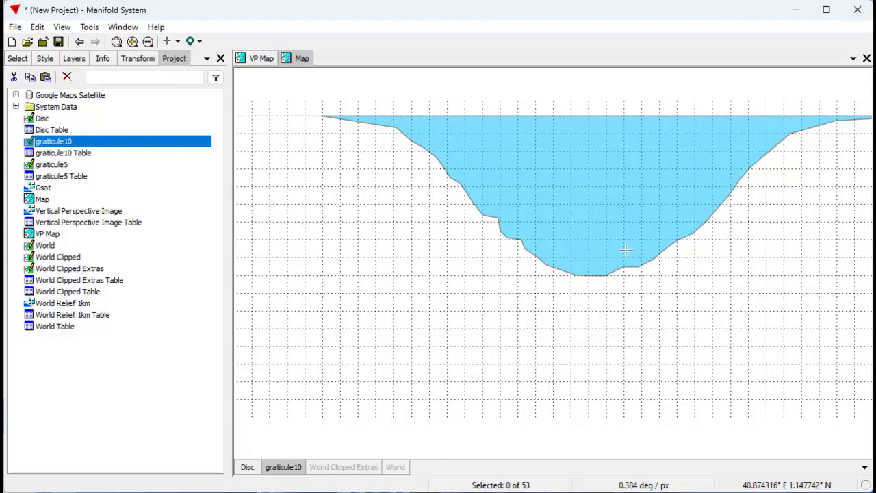
Set up a Clip transform on graticule10's Geom field with Disc, keeping the inner part, and preview it
{"action": "left_click", "coordinate": [138, 59]}
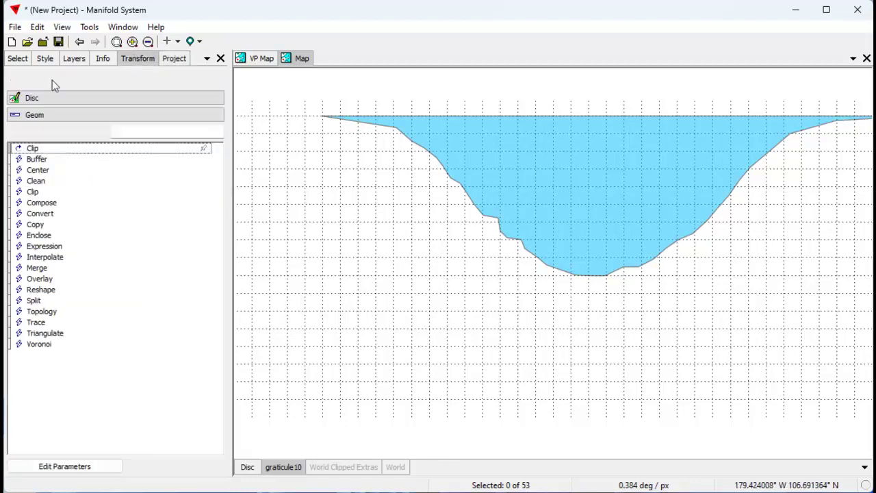
{"action": "left_click", "coordinate": [54, 100]}
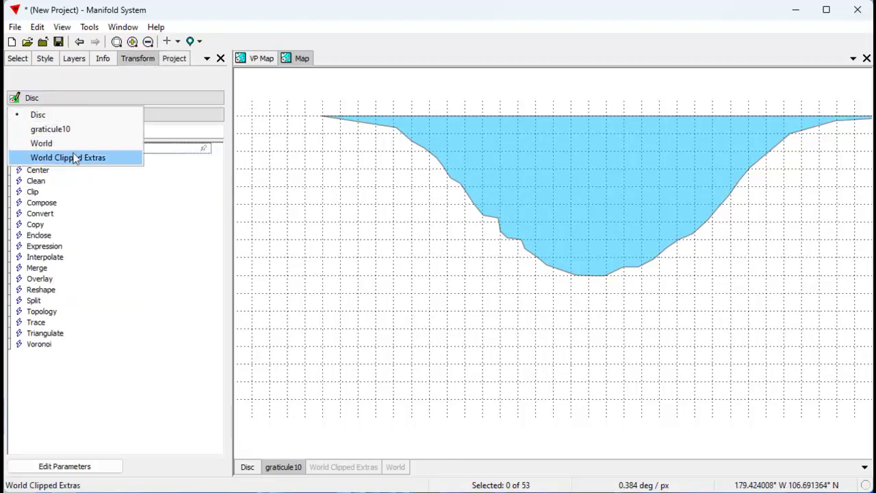
{"action": "left_click", "coordinate": [60, 130]}
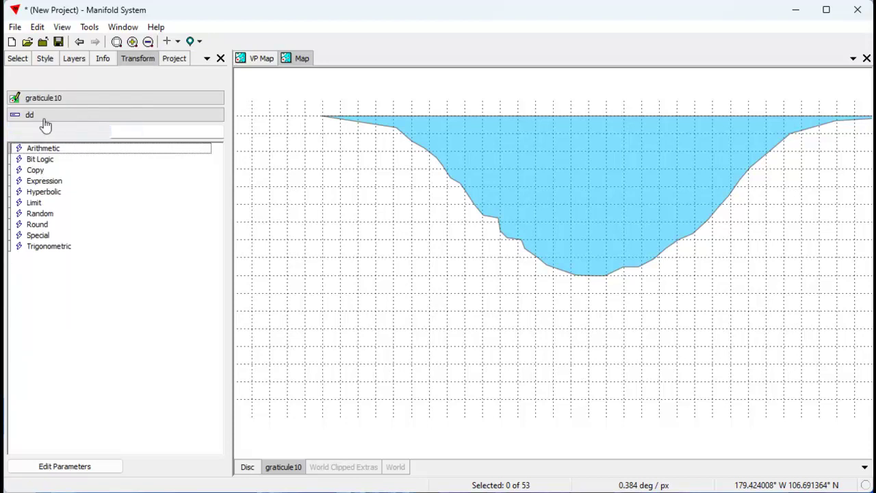
{"action": "left_click", "coordinate": [45, 116]}
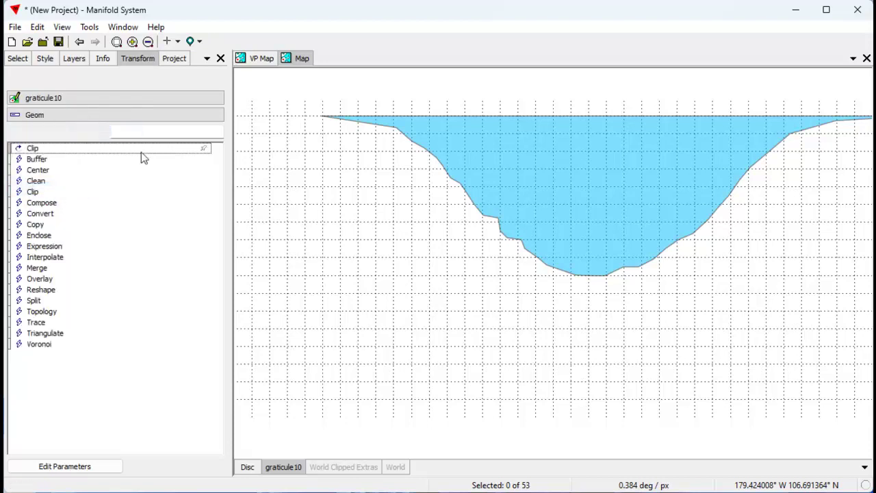
{"action": "double_click", "coordinate": [80, 150]}
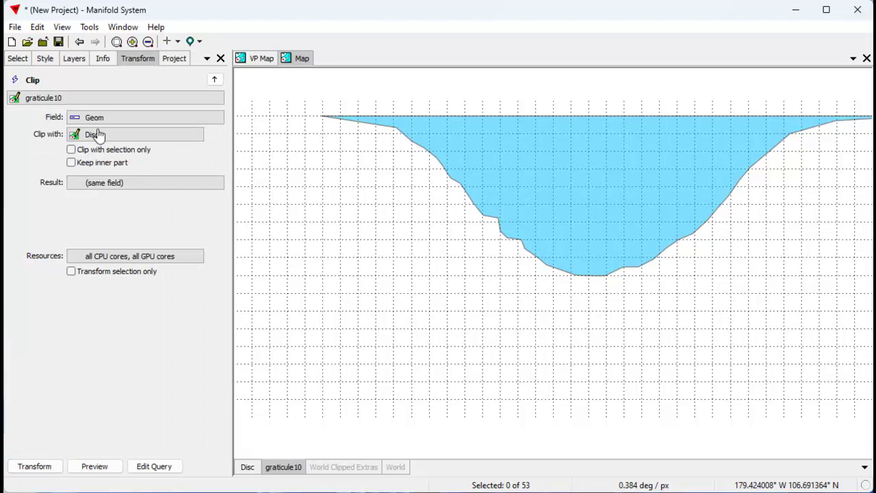
{"action": "left_click", "coordinate": [72, 163]}
{"action": "left_click", "coordinate": [95, 468]}
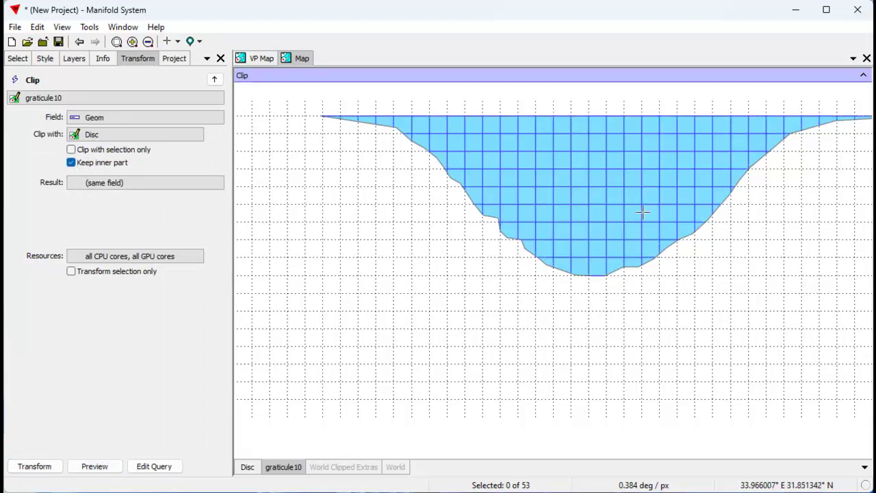
Send the clip result to a new table, name the new drawing Clipped graticule10, and run the transform
{"action": "left_click", "coordinate": [73, 183]}
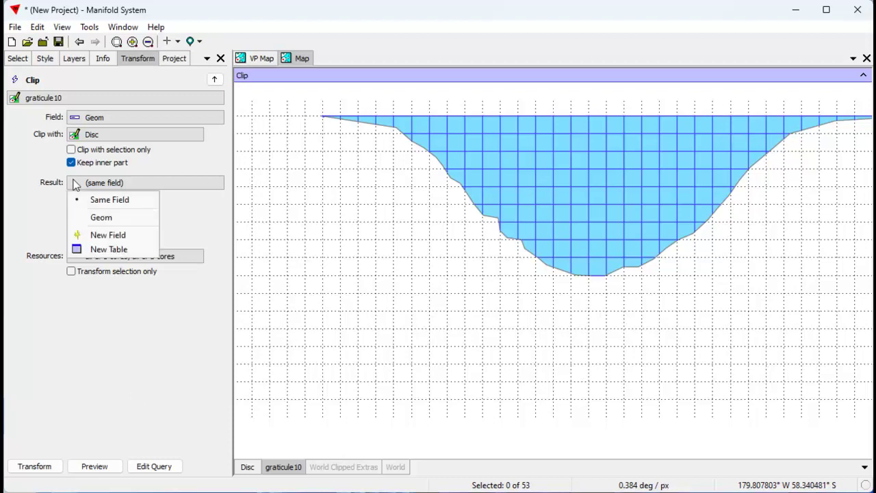
{"action": "left_click", "coordinate": [101, 254]}
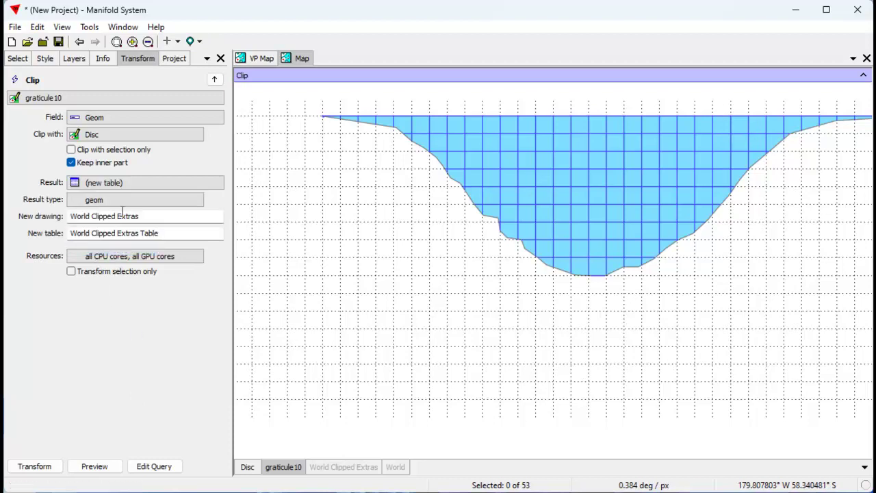
{"action": "left_click_drag", "start_coordinate": [137, 216], "coordinate": [17, 219]}
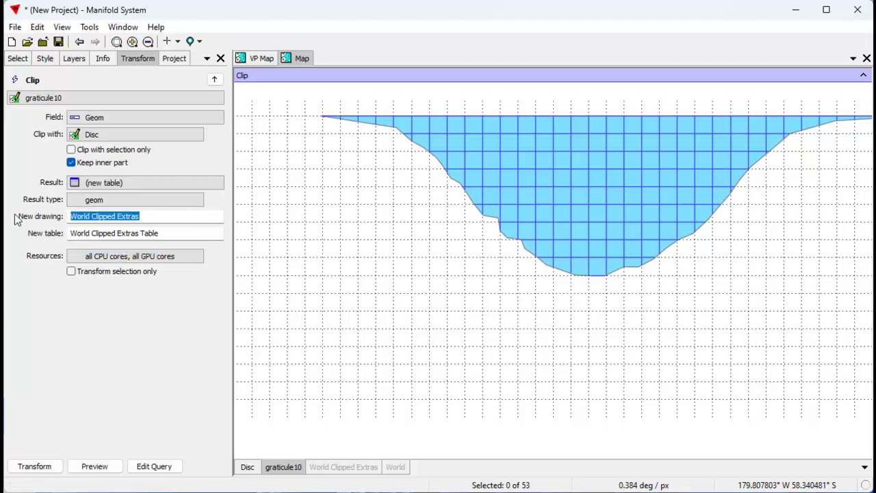
{"action": "type", "text": "Clip"}
{"action": "key", "text": "BackSpace"}
{"action": "key", "text": "BackSpace"}
{"action": "key", "text": "BackSpace"}
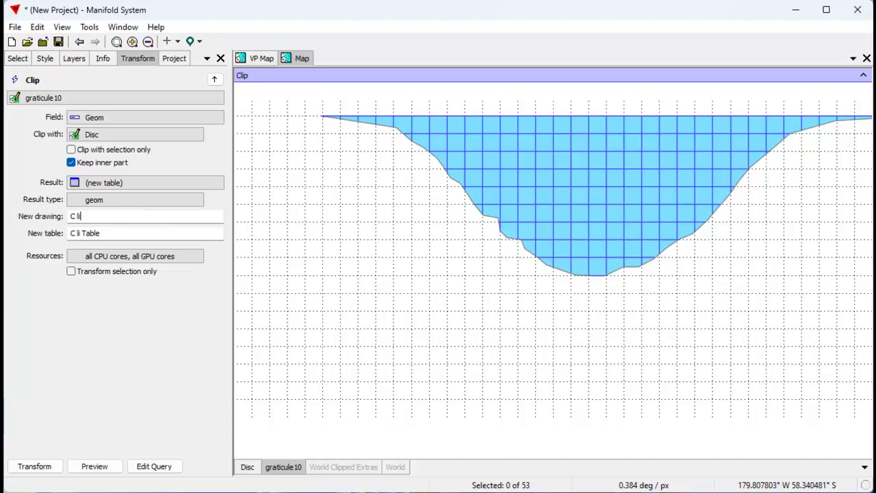
{"action": "type", "text": "lipped Graticul"}
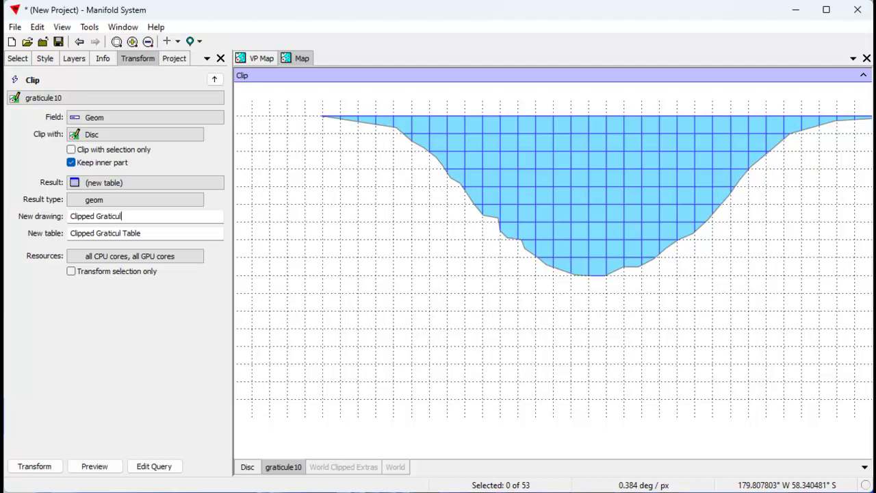
{"action": "type", "text": "e 10"}
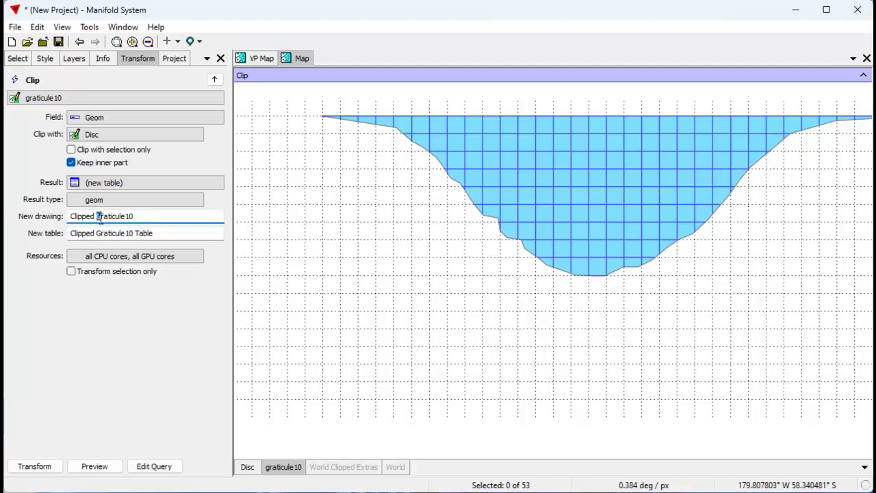
{"action": "type", "text": "g"}
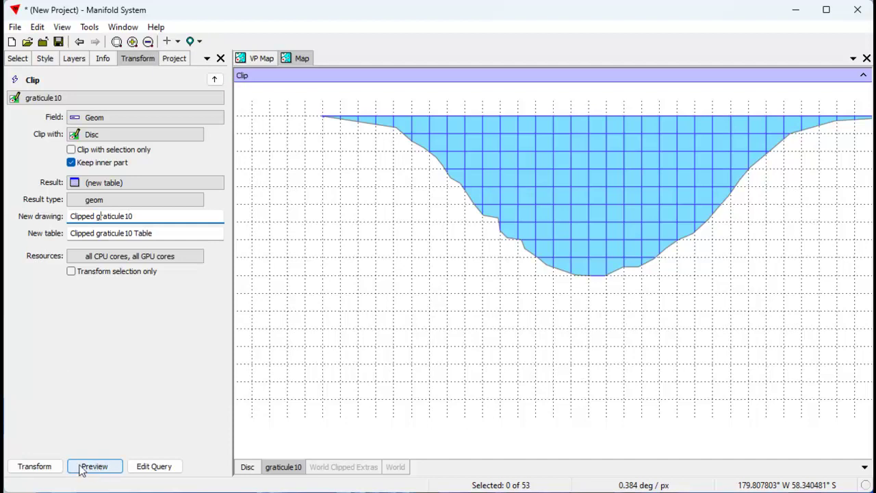
{"action": "left_click", "coordinate": [36, 466]}
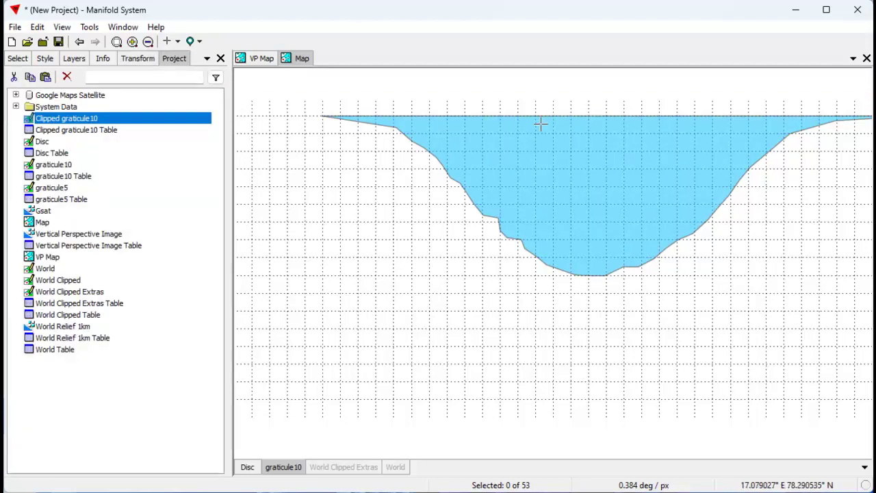
Close Map, then replace the graticule10 layer in VP Map with Clipped graticule10, placed above World Clipped
{"action": "left_click", "coordinate": [866, 58]}
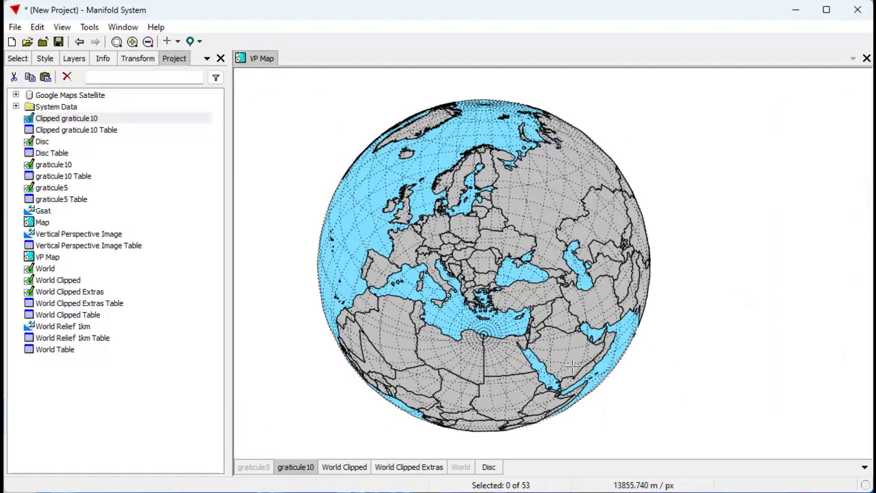
{"action": "right_click", "coordinate": [301, 469]}
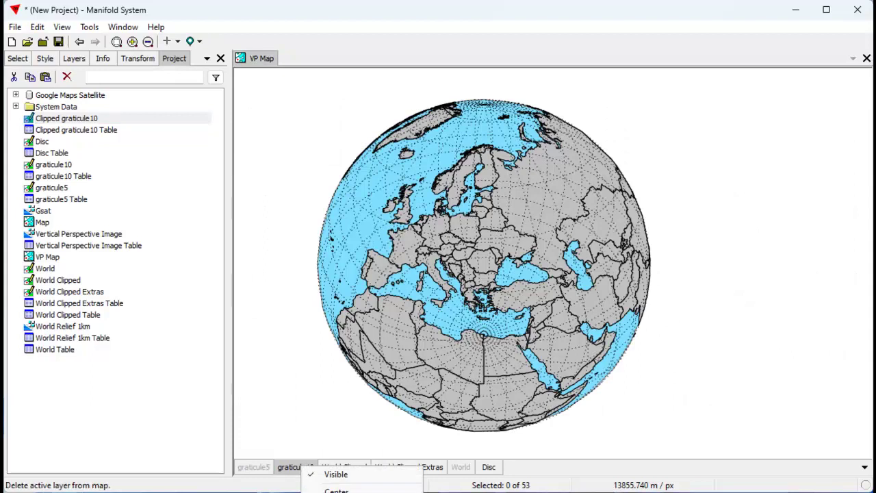
{"action": "left_click", "coordinate": [329, 488]}
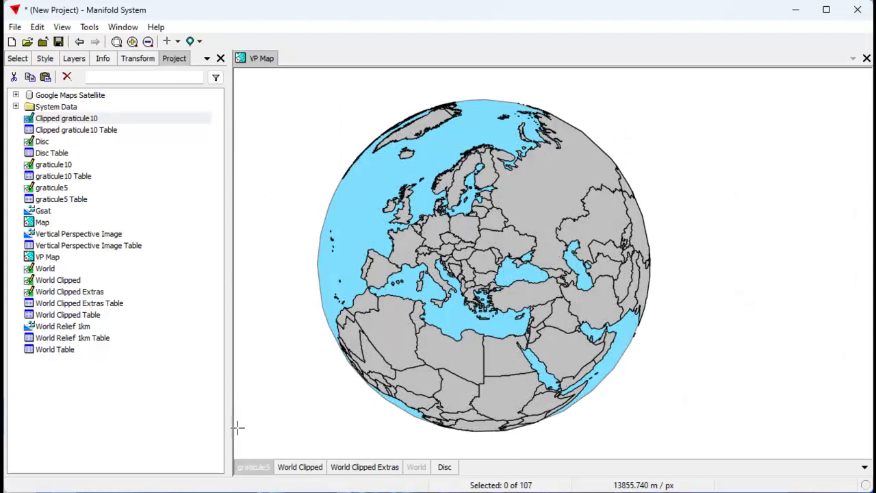
{"action": "left_click", "coordinate": [312, 468]}
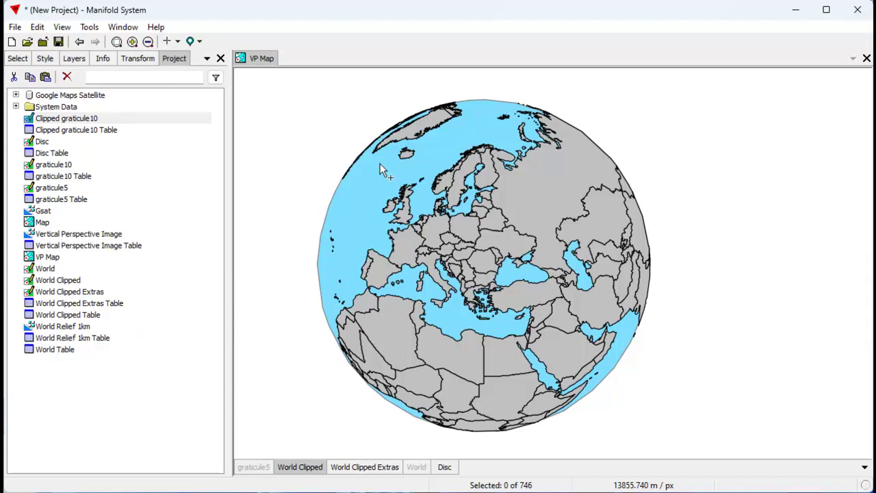
{"action": "left_click_drag", "start_coordinate": [375, 168], "coordinate": [376, 170]}
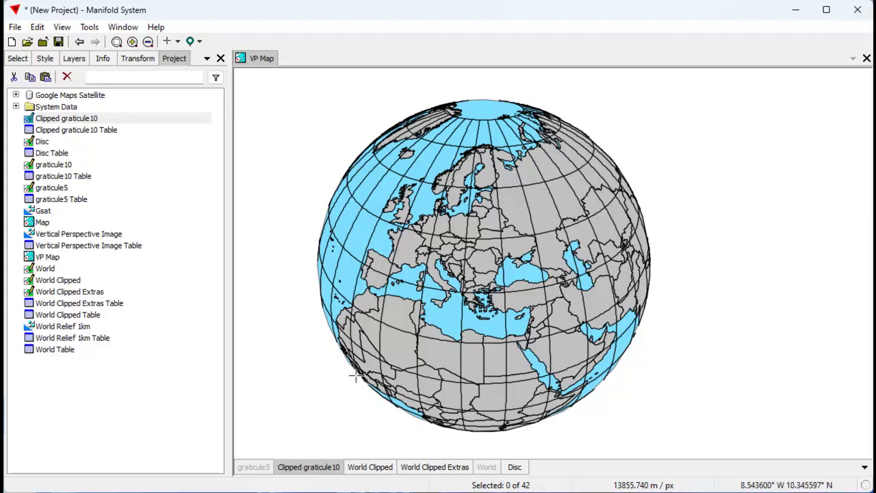
Give the Clipped graticule10 lines a custom dash pattern of 3,4 in their line symbol
{"action": "left_click", "coordinate": [45, 59]}
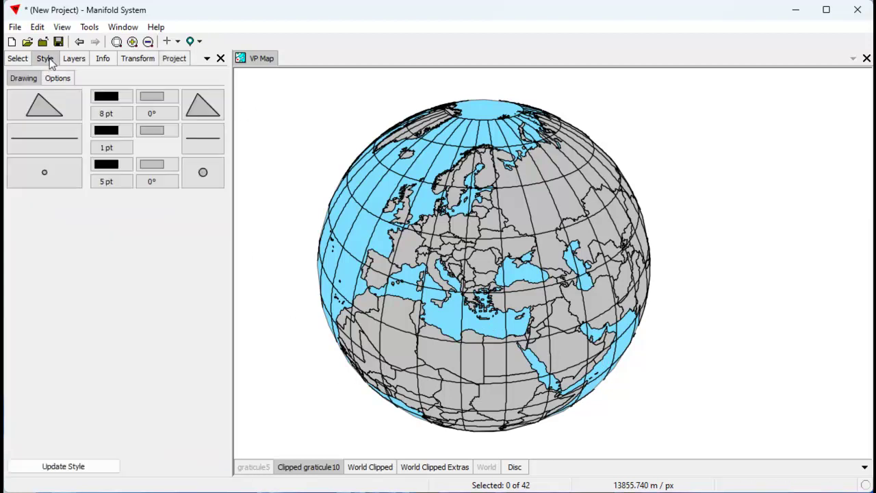
{"action": "left_click", "coordinate": [193, 144]}
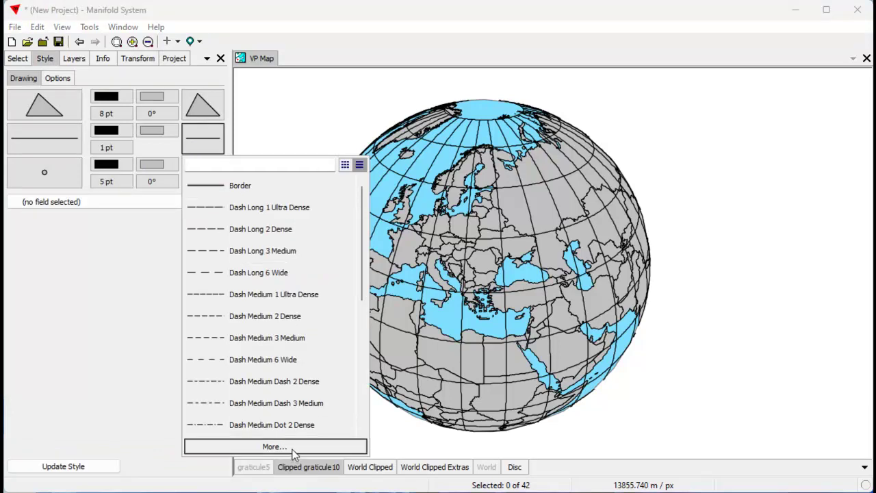
{"action": "left_click", "coordinate": [274, 446]}
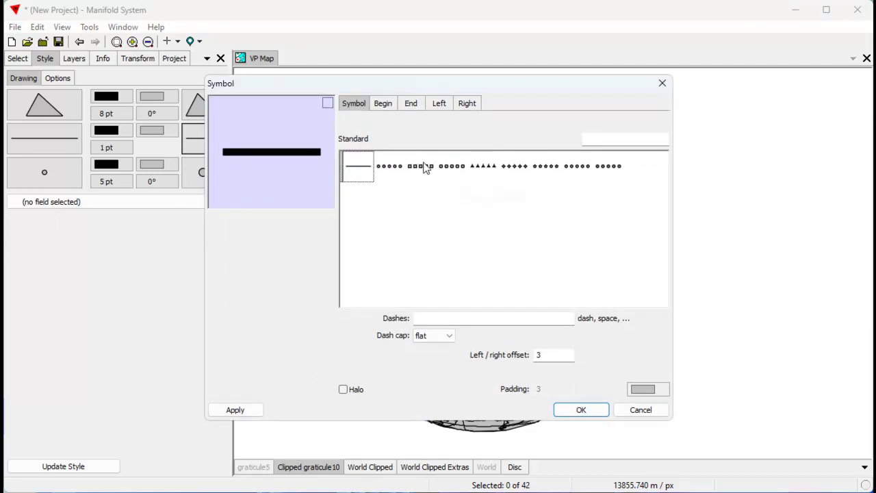
{"action": "left_click", "coordinate": [434, 319]}
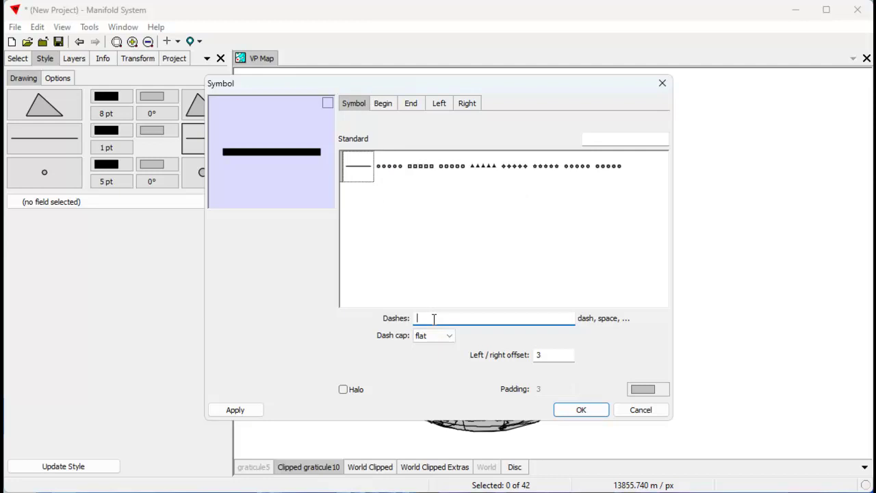
{"action": "type", "text": "3,"}
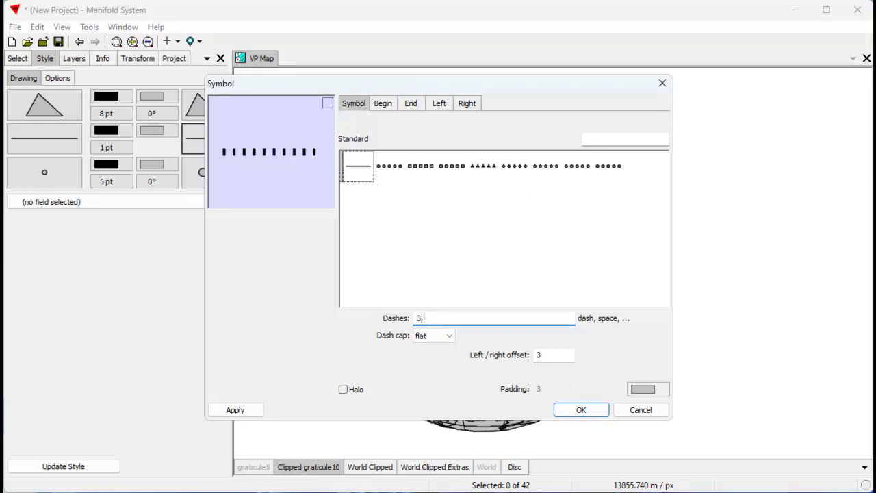
{"action": "type", "text": "4"}
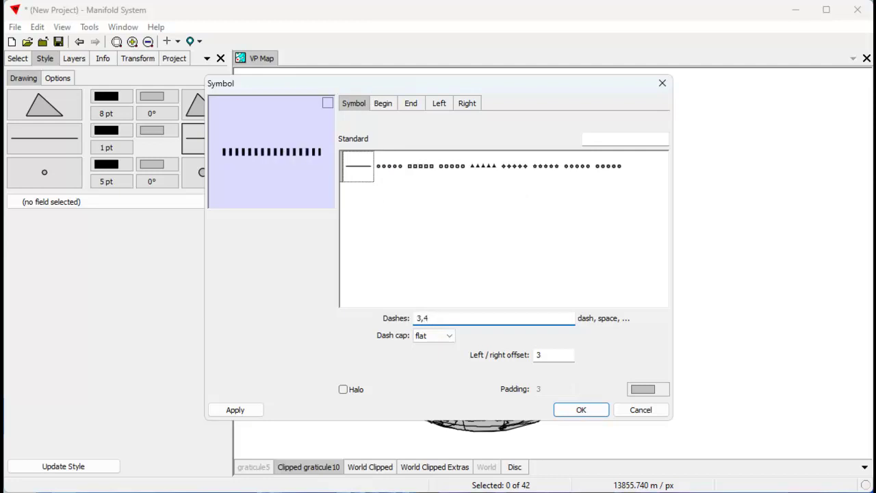
{"action": "left_click_drag", "start_coordinate": [494, 83], "coordinate": [850, 10]}
{"action": "left_click", "coordinate": [611, 338]}
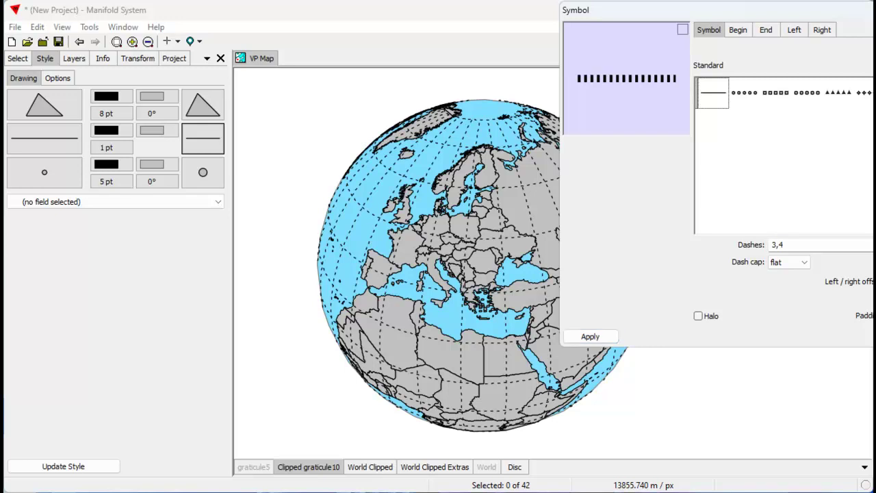
Set the Clipped graticule10 line size to 0.5 pt, after trying 0.25 pt, and colour the lines dark gray
{"action": "left_click", "coordinate": [102, 151]}
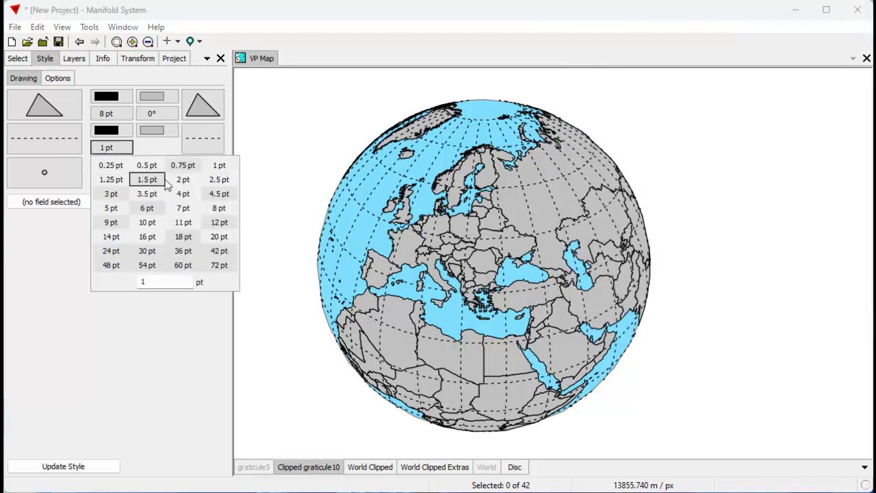
{"action": "left_click", "coordinate": [111, 166]}
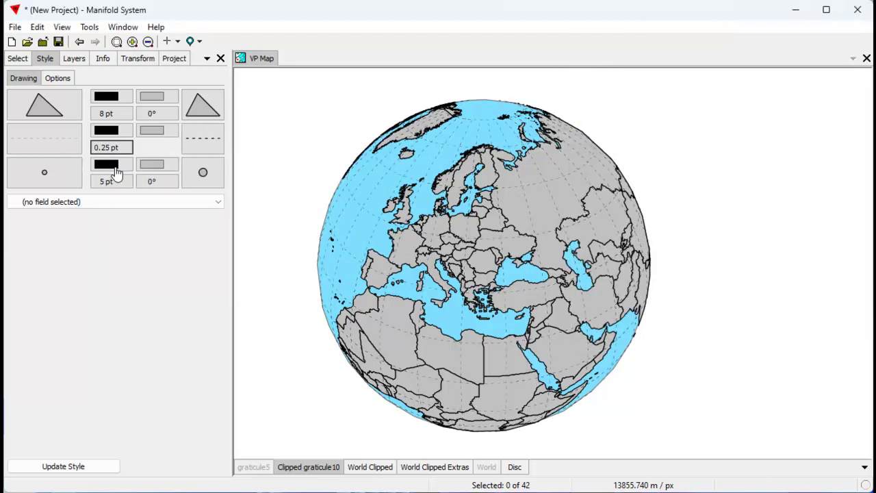
{"action": "left_click", "coordinate": [108, 147]}
{"action": "left_click", "coordinate": [120, 164]}
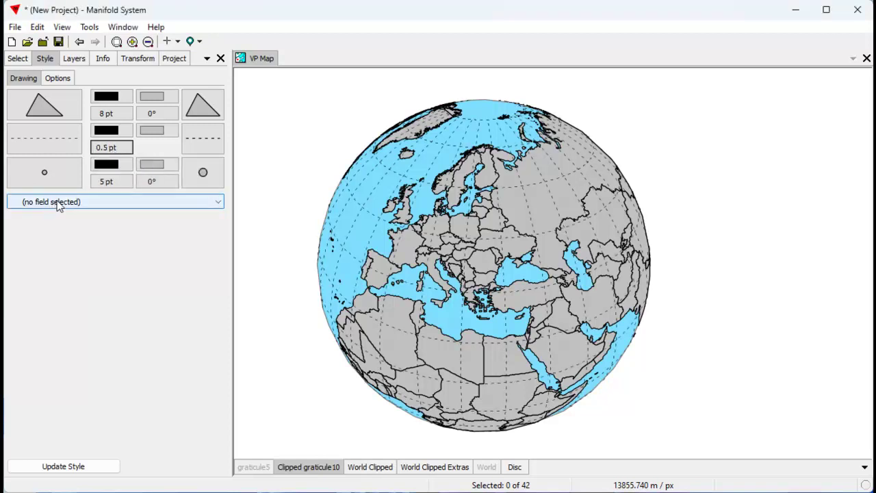
{"action": "left_click", "coordinate": [105, 134]}
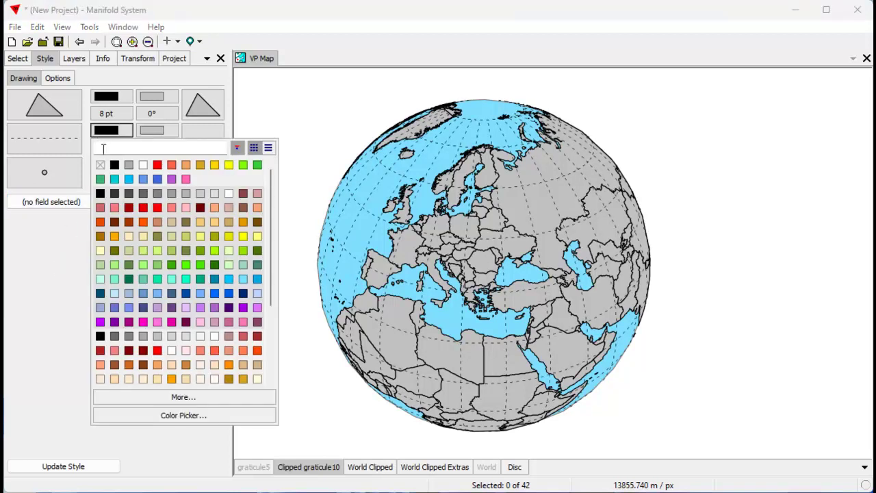
{"action": "left_click", "coordinate": [128, 193]}
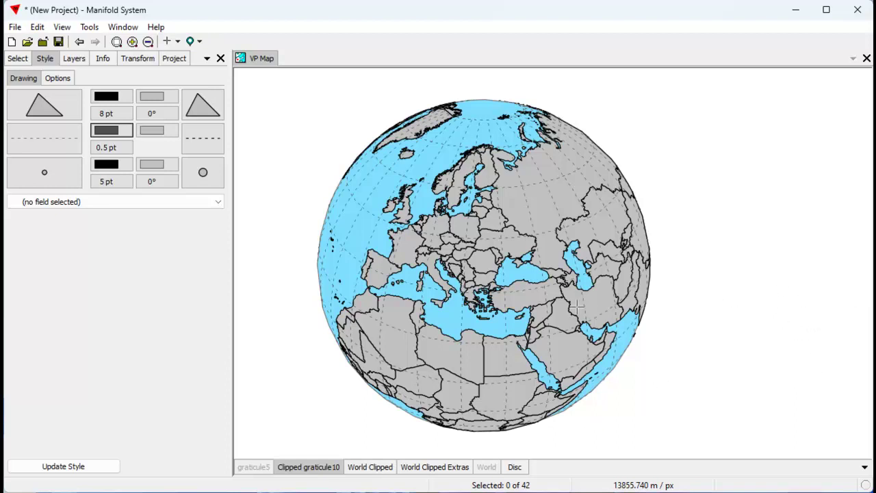
Set the border width of the World Clipped area symbol to .6
{"action": "left_click", "coordinate": [373, 470]}
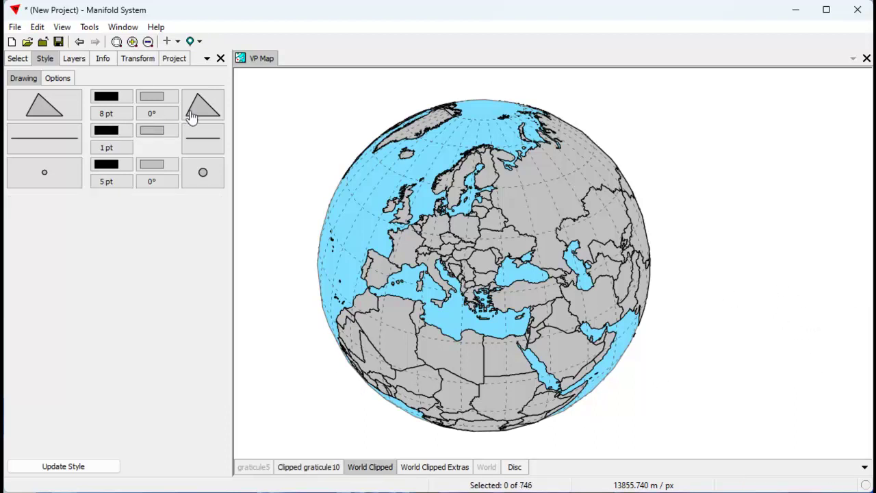
{"action": "left_click", "coordinate": [189, 115]}
{"action": "left_click", "coordinate": [250, 349]}
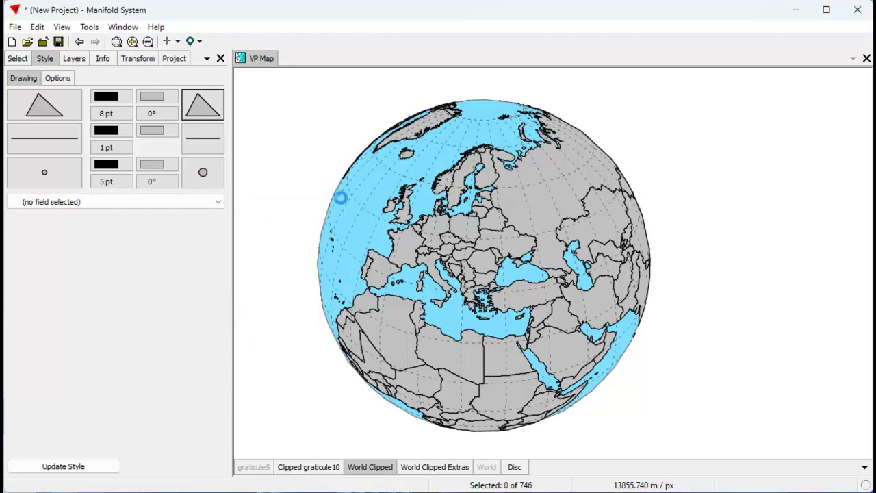
{"action": "left_click", "coordinate": [385, 103]}
{"action": "double_click", "coordinate": [541, 121]}
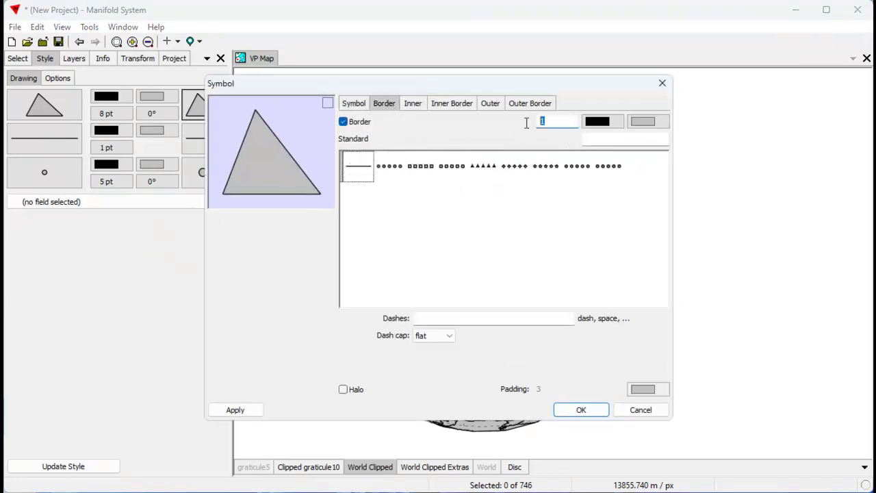
{"action": "type", "text": ".6"}
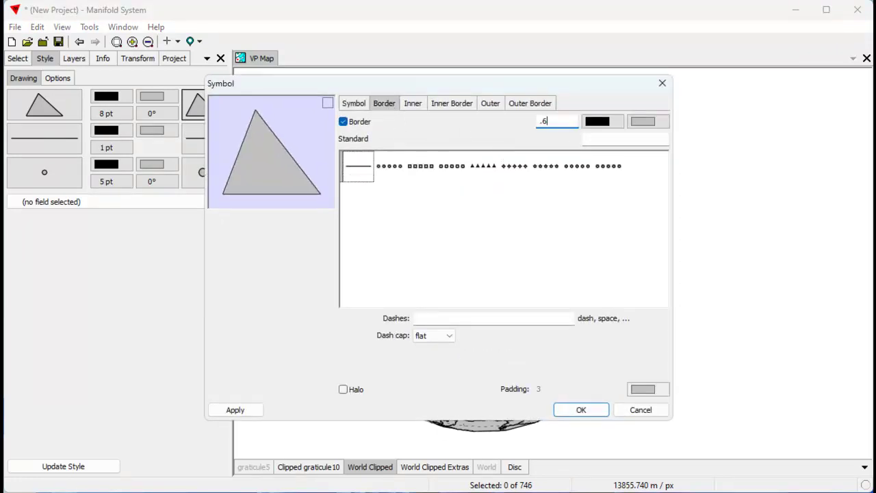
{"action": "left_click", "coordinate": [586, 414]}
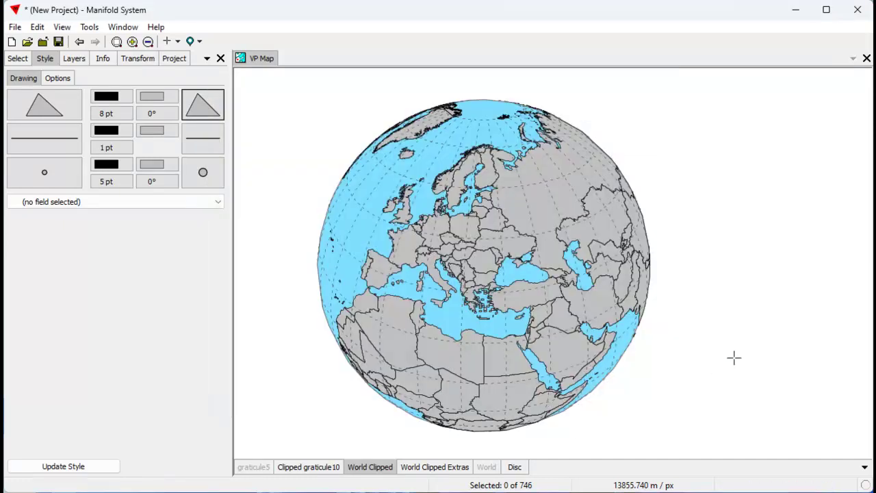
Set the border width of the World Clipped Extras area symbol to .6
{"action": "left_click", "coordinate": [432, 467]}
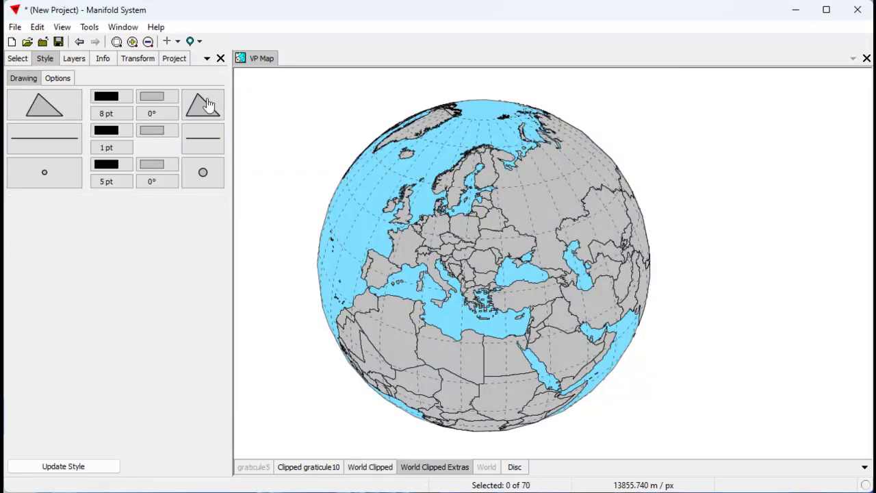
{"action": "left_click", "coordinate": [194, 114]}
{"action": "left_click", "coordinate": [244, 347]}
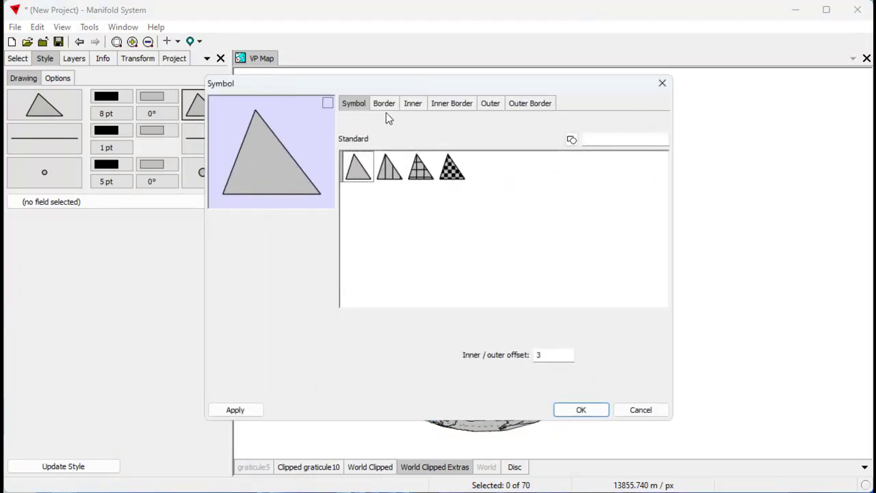
{"action": "left_click", "coordinate": [387, 104]}
{"action": "left_click_drag", "start_coordinate": [545, 121], "coordinate": [517, 122]}
{"action": "type", "text": ".6"}
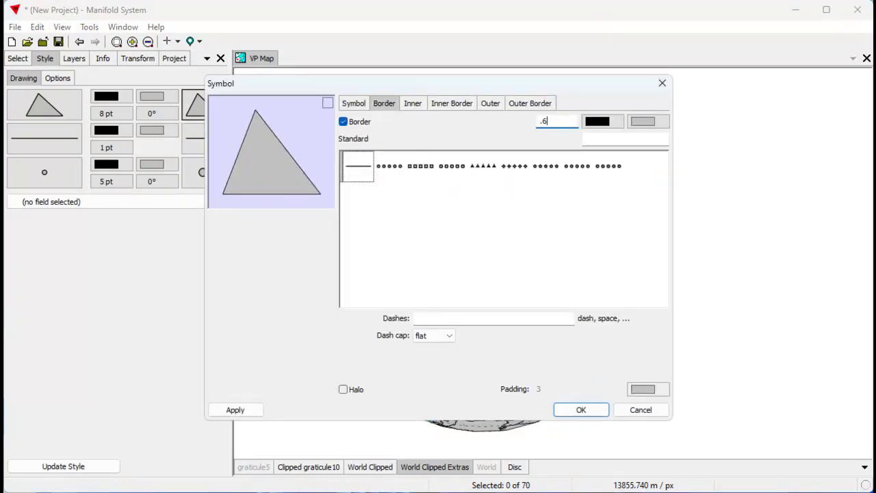
{"action": "left_click", "coordinate": [590, 415]}
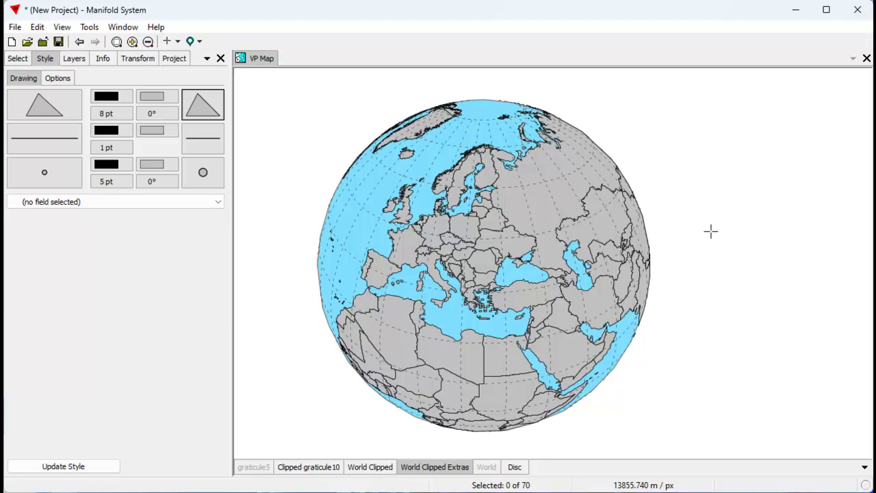
Fill the World Clipped areas by unique Name values with the CB Pastel B palette and colour their borders dark gray
{"action": "left_click", "coordinate": [385, 469]}
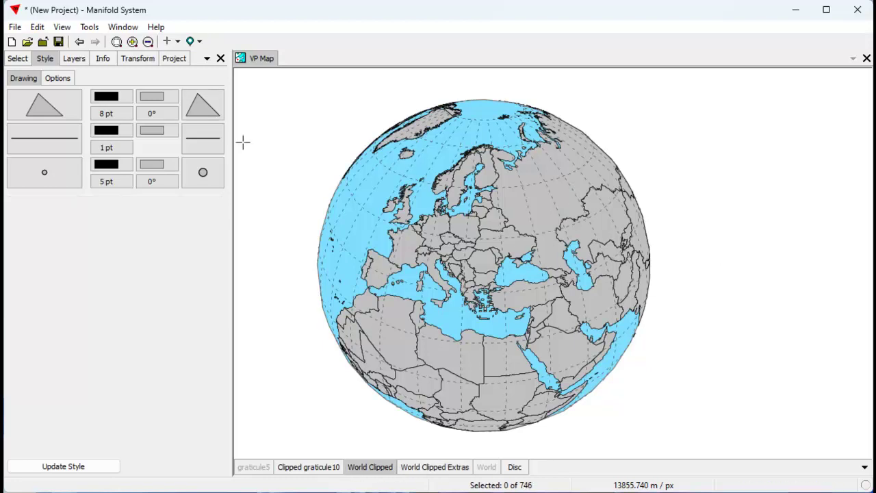
{"action": "left_click", "coordinate": [150, 98]}
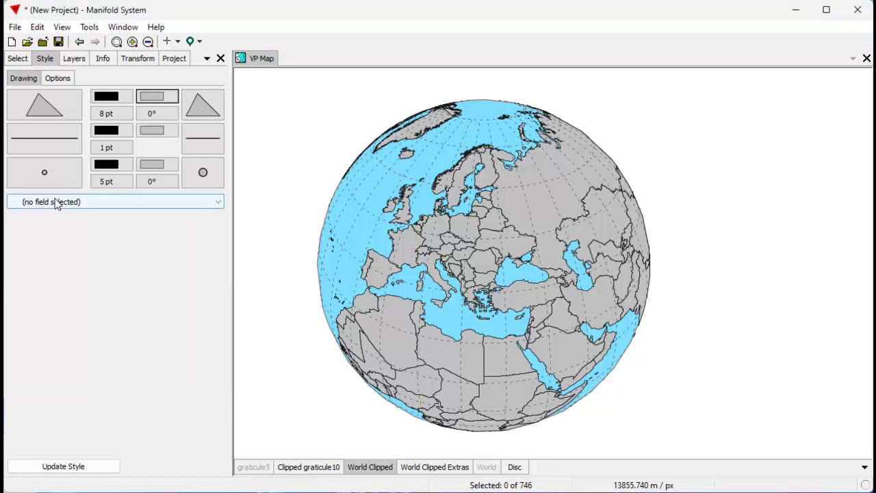
{"action": "left_click", "coordinate": [56, 204]}
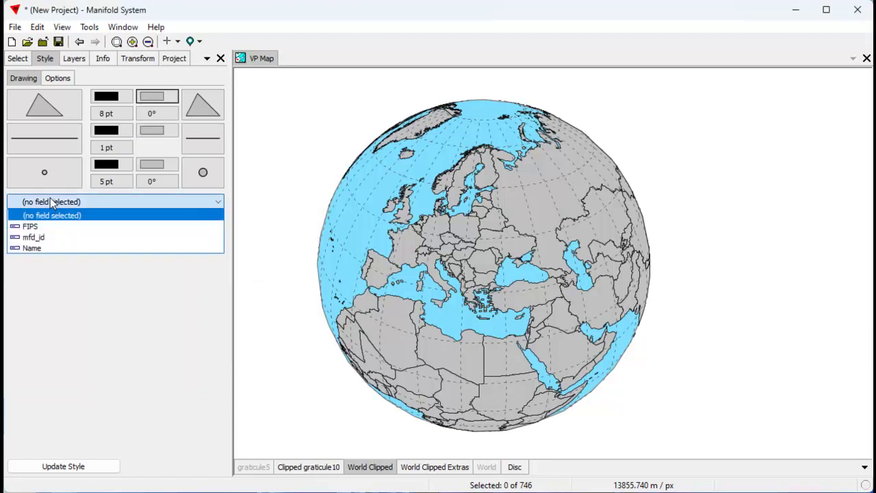
{"action": "left_click", "coordinate": [48, 250]}
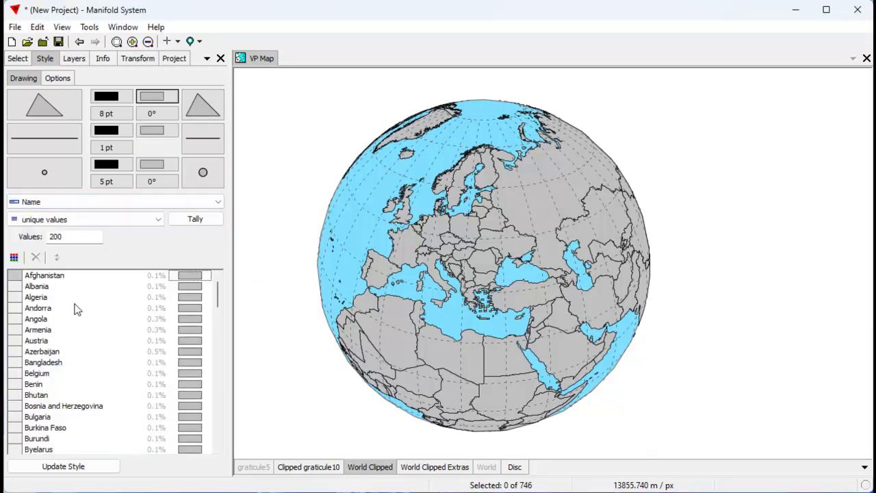
{"action": "left_click", "coordinate": [14, 258]}
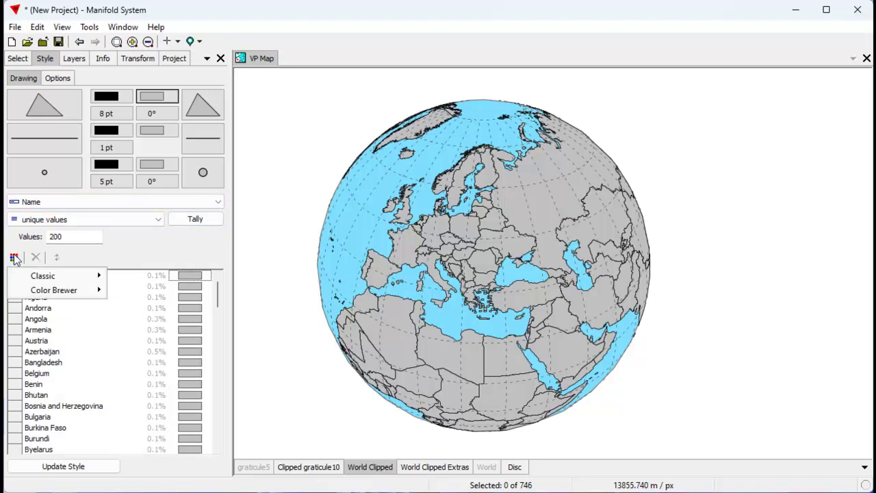
{"action": "mouse_move", "coordinate": [62, 291]}
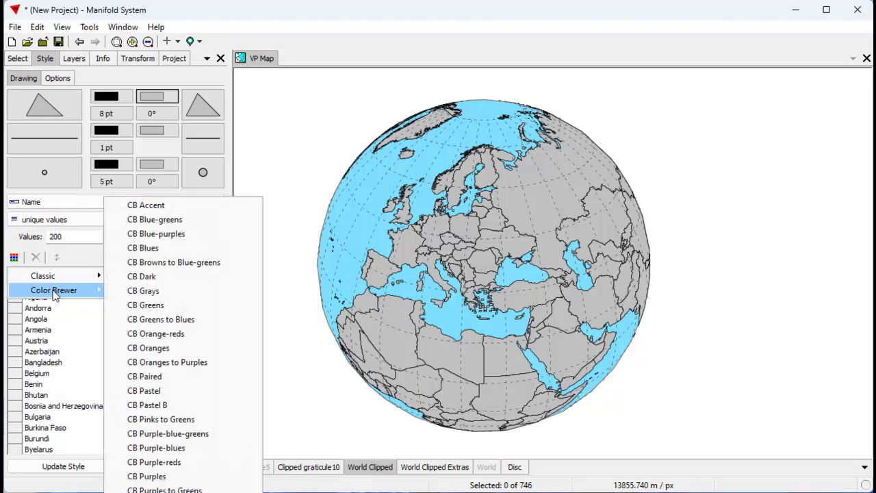
{"action": "left_click", "coordinate": [173, 409]}
{"action": "left_click", "coordinate": [79, 467]}
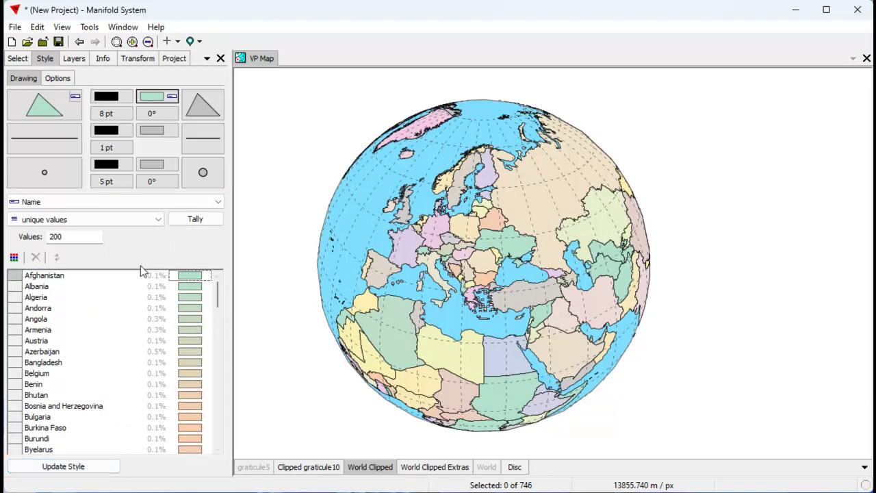
{"action": "left_click", "coordinate": [104, 98]}
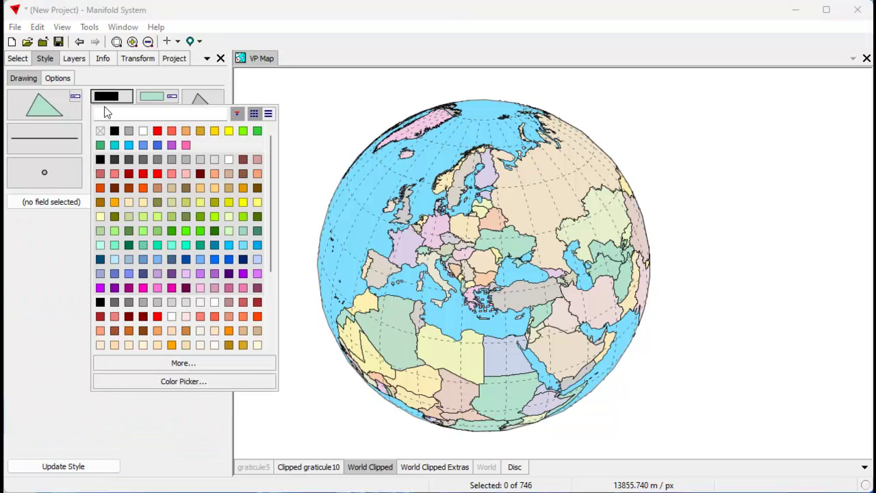
{"action": "left_click", "coordinate": [125, 161]}
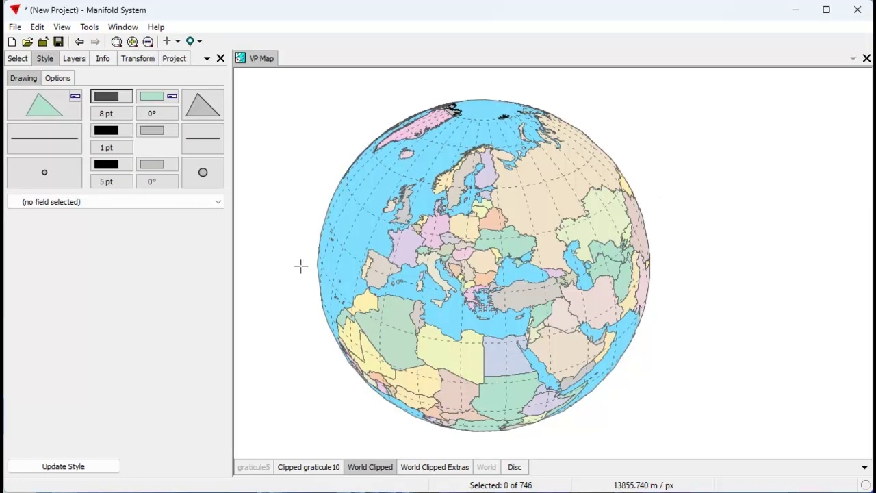
Set the VP Map background to light gray, comparing it with the Vertical Perspective Image and trying a darker gray first
{"action": "left_click", "coordinate": [167, 60]}
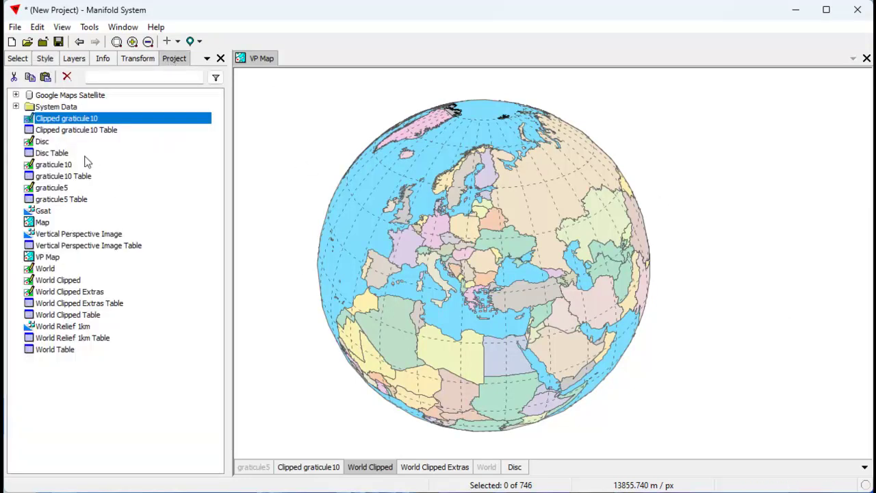
{"action": "double_click", "coordinate": [88, 235]}
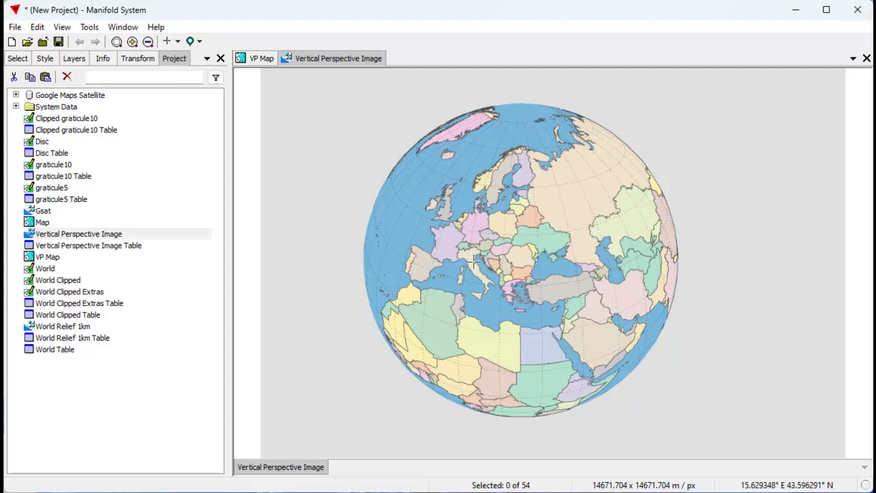
{"action": "left_click", "coordinate": [260, 59]}
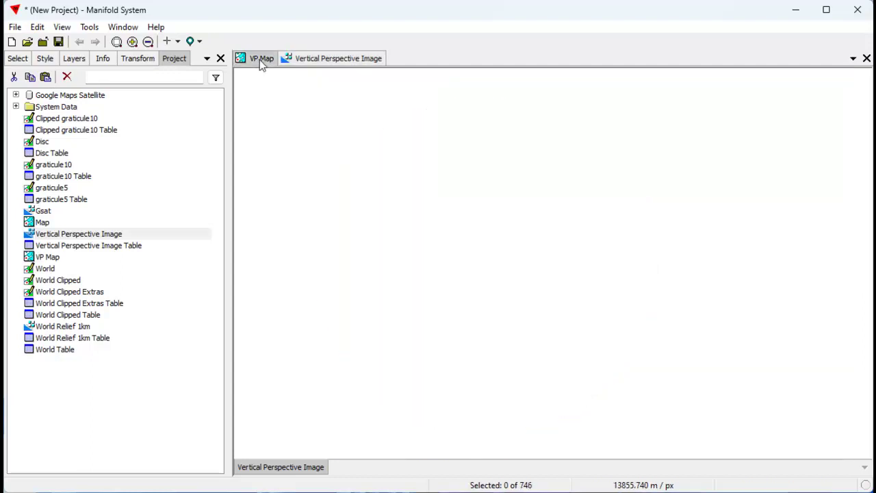
{"action": "left_click", "coordinate": [74, 59]}
{"action": "left_click", "coordinate": [162, 205]}
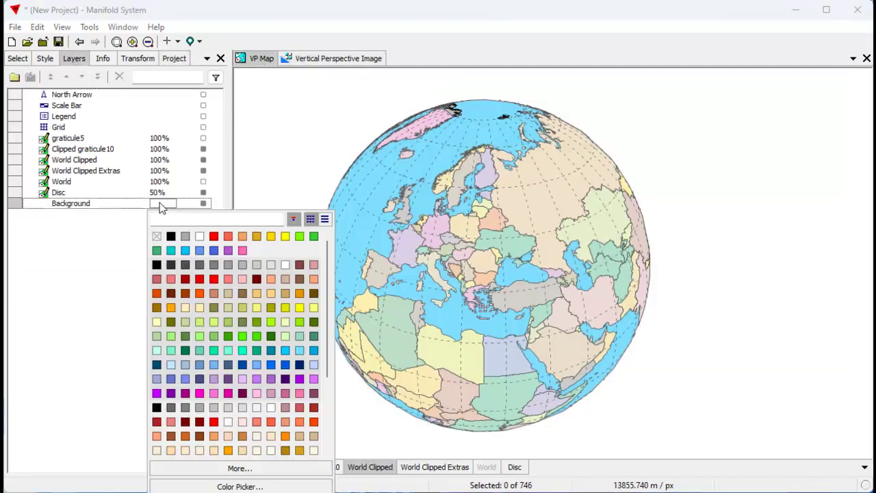
{"action": "left_click", "coordinate": [258, 266]}
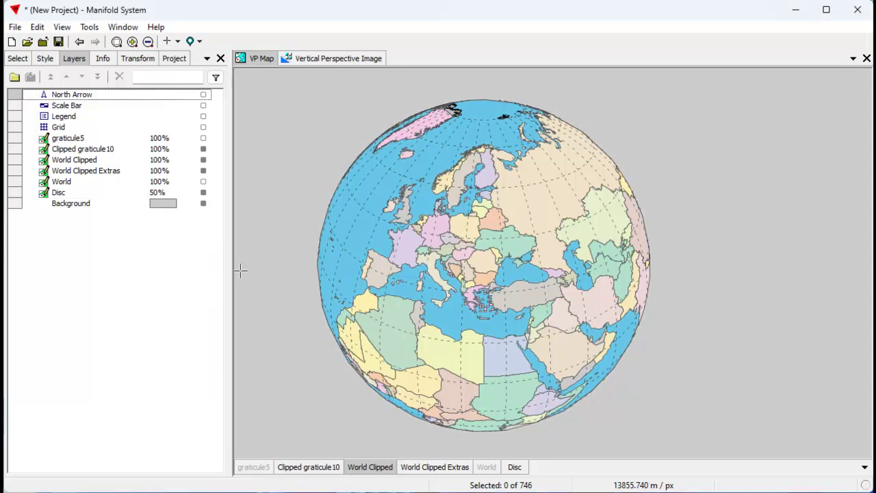
{"action": "left_click", "coordinate": [162, 207]}
{"action": "left_click", "coordinate": [271, 264]}
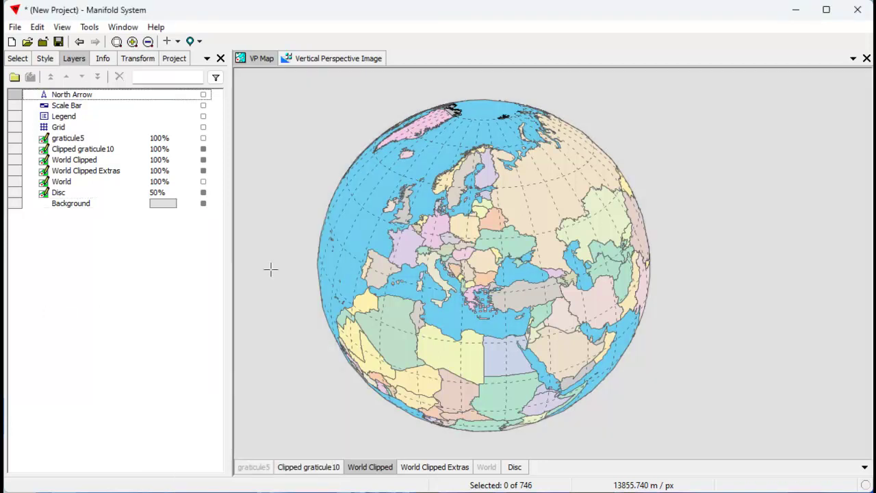
{"action": "left_click", "coordinate": [339, 59]}
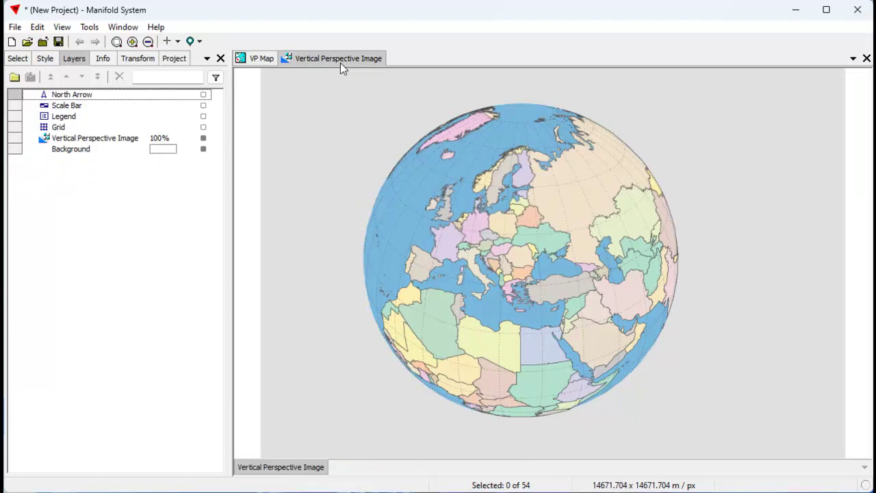
{"action": "left_click", "coordinate": [253, 60]}
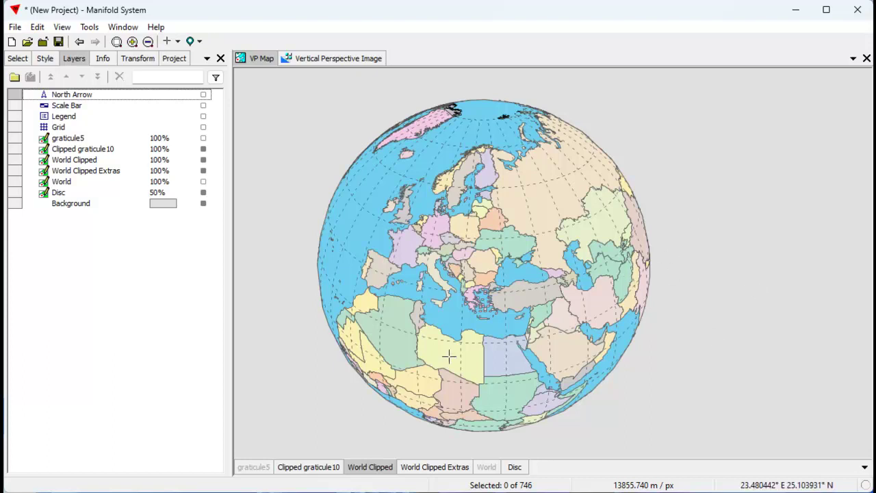
Examine the Disc, World and World Clipped layers in VP Map and compare them with the unprojected Disc and graticule10 in Map
{"action": "left_click", "coordinate": [171, 60]}
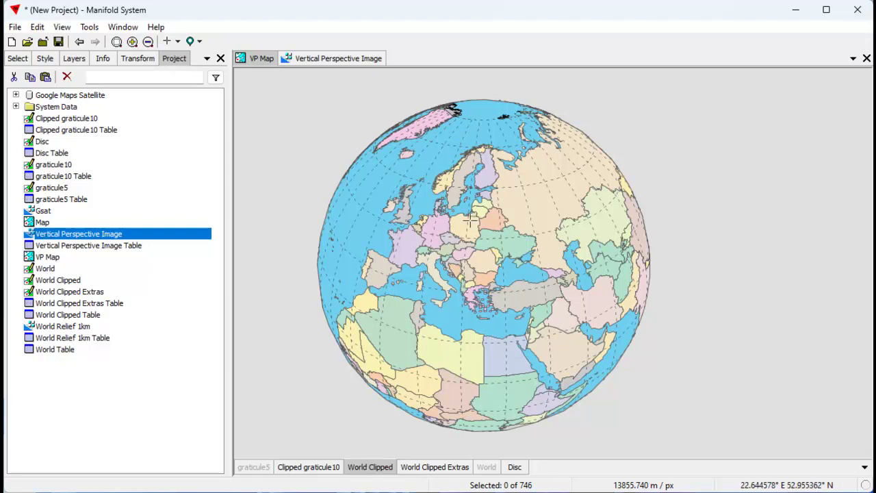
{"action": "left_click", "coordinate": [517, 468]}
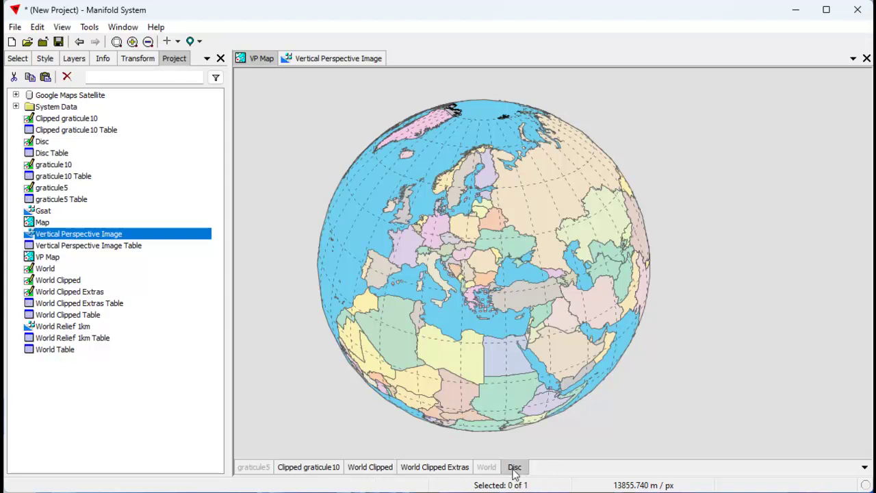
{"action": "left_click", "coordinate": [488, 468]}
{"action": "left_click", "coordinate": [488, 469], "text": "shift"}
{"action": "left_click", "coordinate": [488, 468], "text": "shift"}
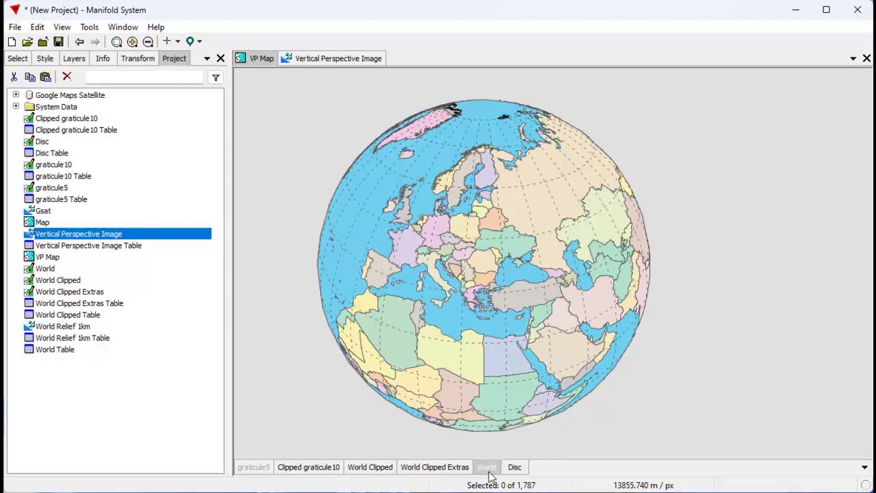
{"action": "double_click", "coordinate": [43, 222]}
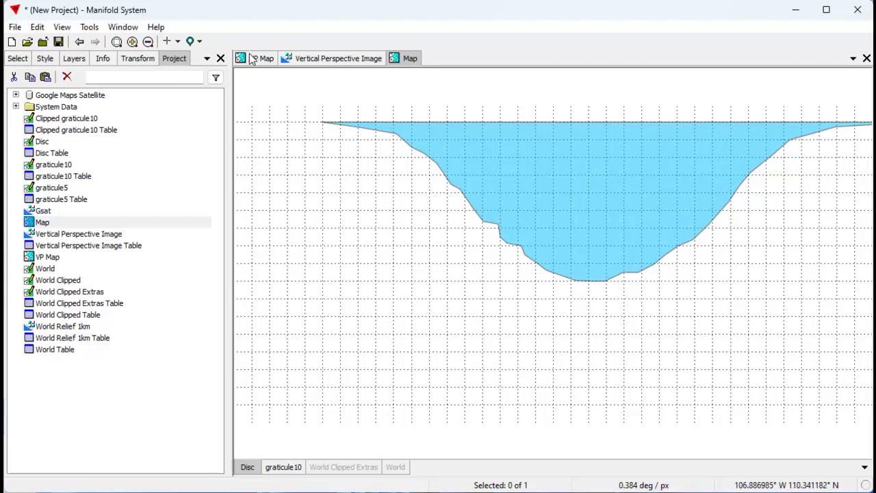
{"action": "left_click", "coordinate": [252, 59]}
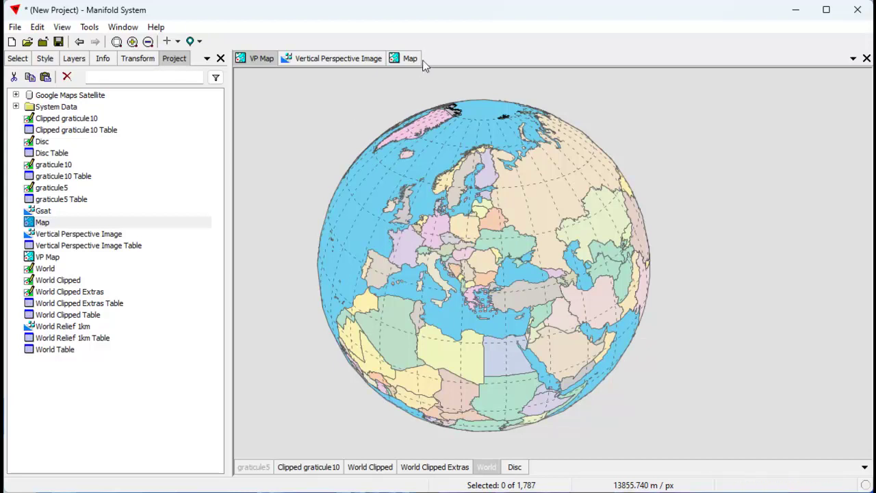
{"action": "left_click", "coordinate": [420, 59]}
{"action": "left_click", "coordinate": [257, 59]}
{"action": "left_click", "coordinate": [364, 470]}
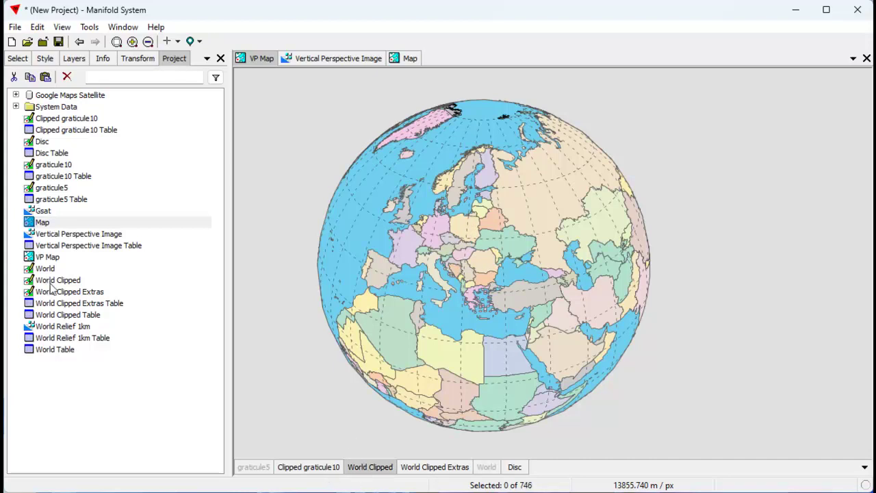
Examine the World Relief 1km image around the Alps and Europe, and close every open window except VP Map
{"action": "double_click", "coordinate": [77, 329]}
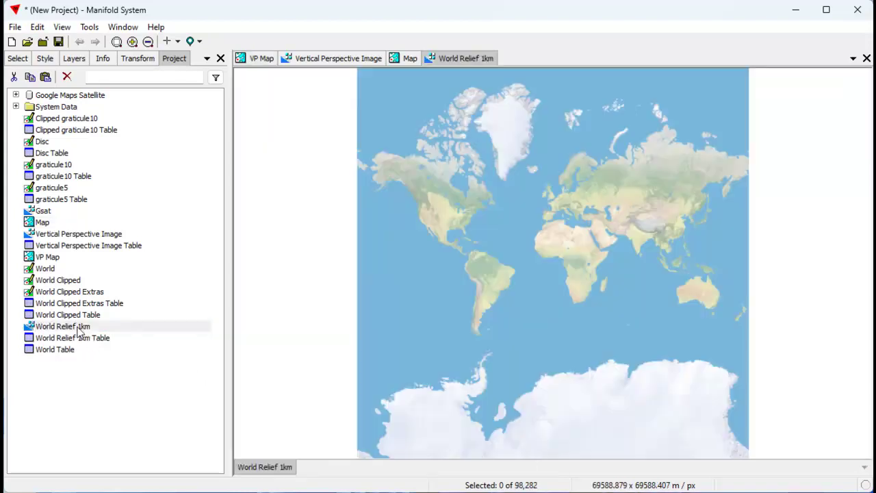
{"action": "left_click_drag", "start_coordinate": [555, 193], "coordinate": [591, 234]}
{"action": "left_click_drag", "start_coordinate": [489, 209], "coordinate": [556, 272]}
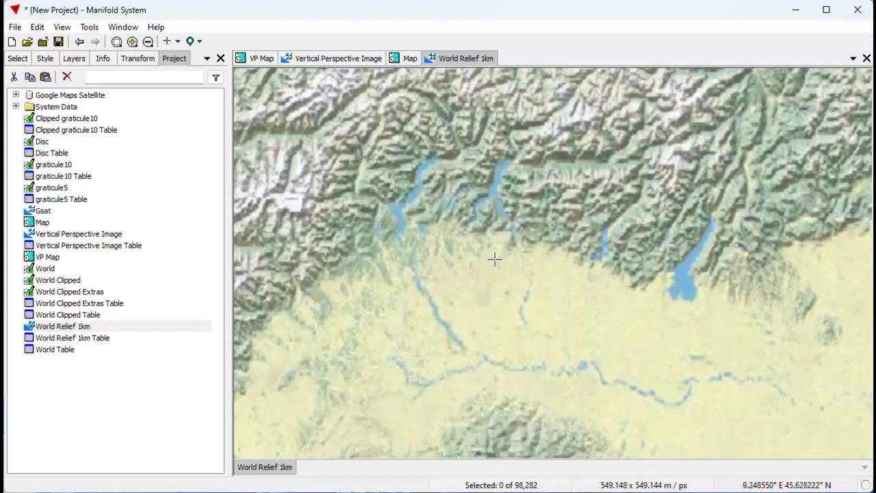
{"action": "scroll", "coordinate": [495, 260], "scroll_direction": "down", "scroll_amount": 3}
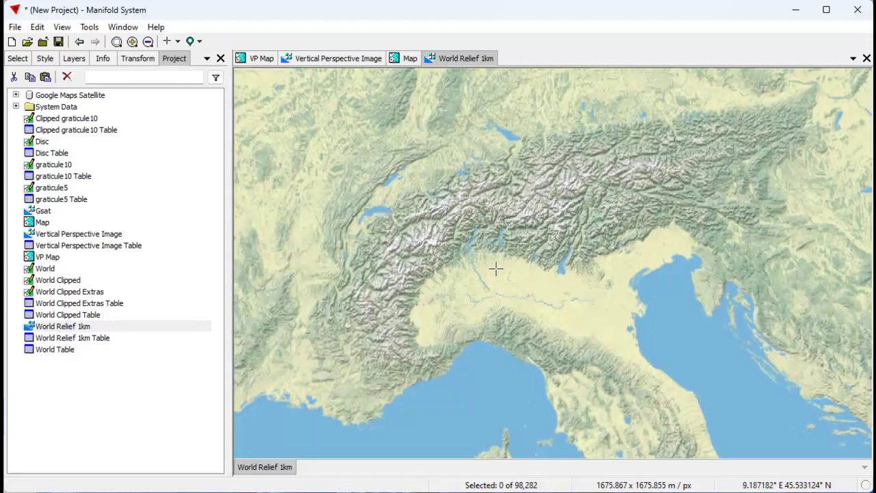
{"action": "scroll", "coordinate": [495, 269], "scroll_direction": "down", "scroll_amount": 3}
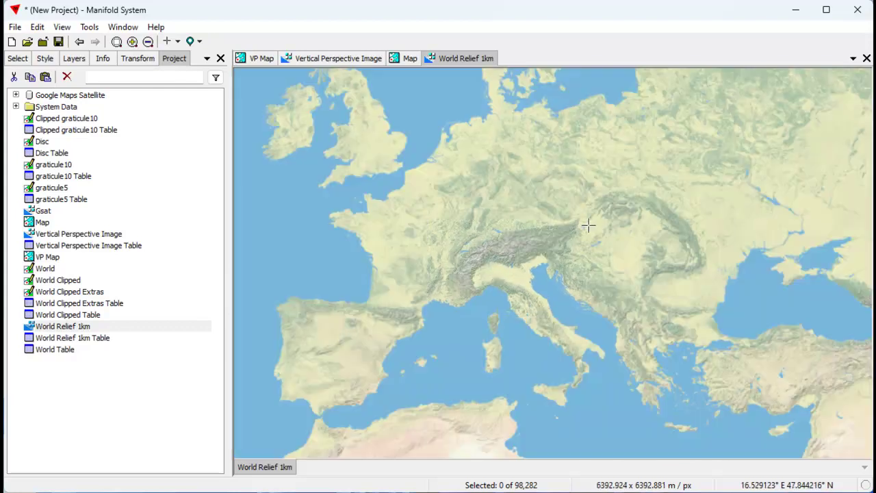
{"action": "left_click", "coordinate": [867, 59]}
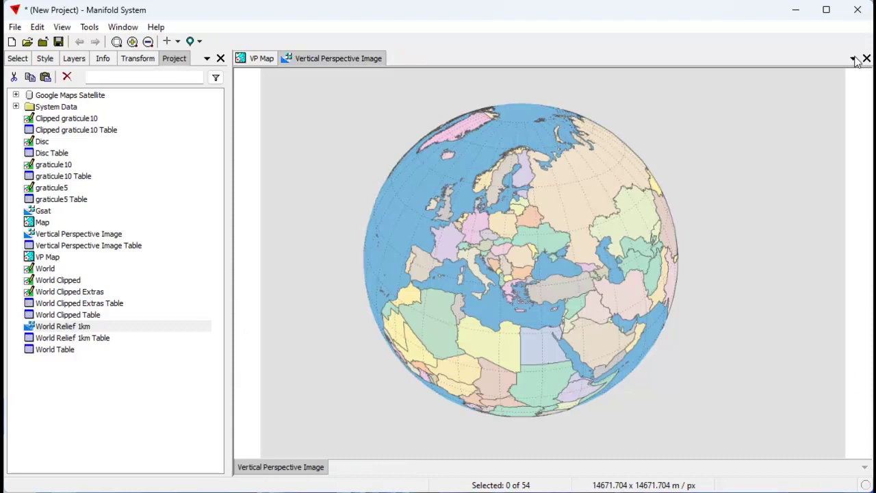
{"action": "left_click", "coordinate": [867, 58]}
{"action": "left_click", "coordinate": [867, 58]}
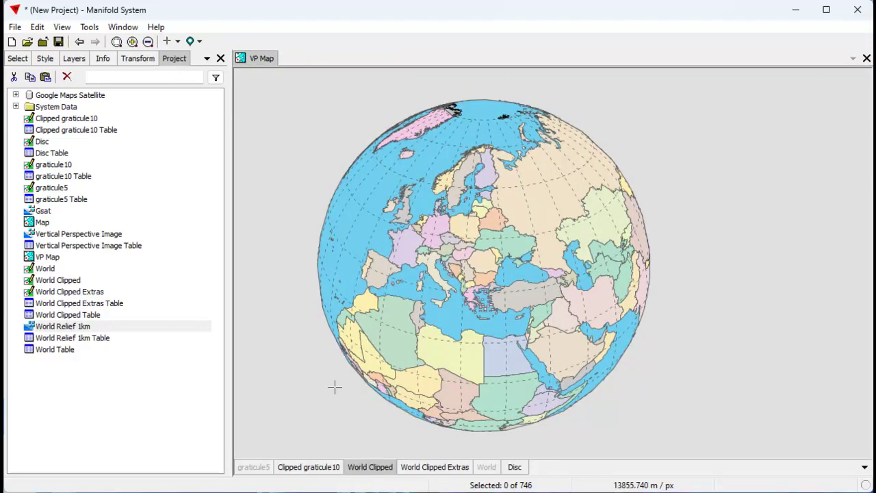
Add the World Relief 1km image to VP Map as a layer directly above World Clipped
{"action": "left_click", "coordinate": [100, 326]}
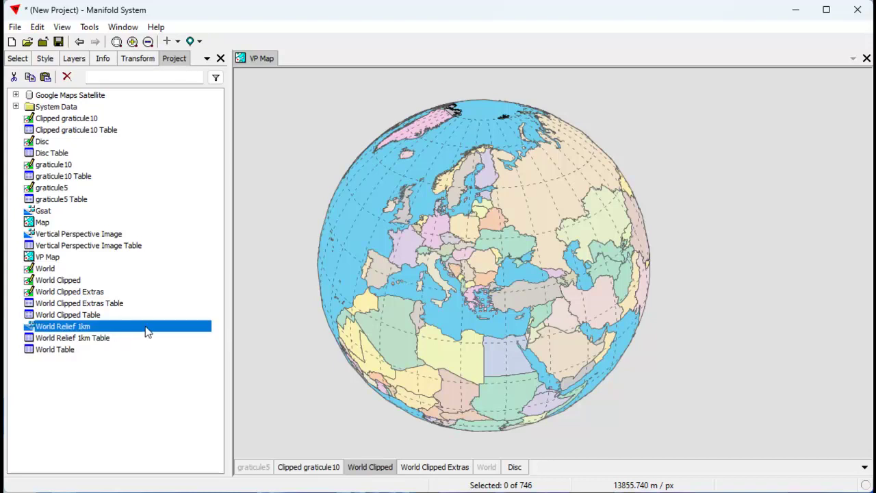
{"action": "left_click_drag", "start_coordinate": [332, 296], "coordinate": [331, 296]}
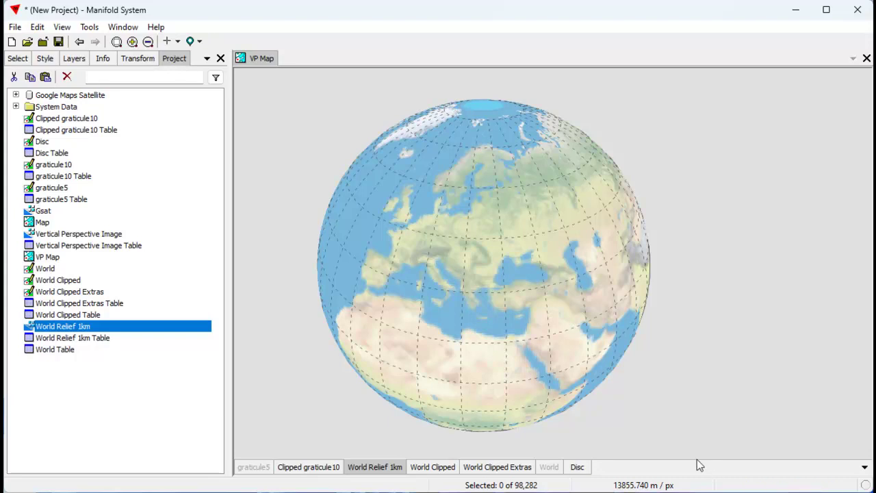
Set the Disc layer's opacity to 100%
{"action": "left_click", "coordinate": [577, 468]}
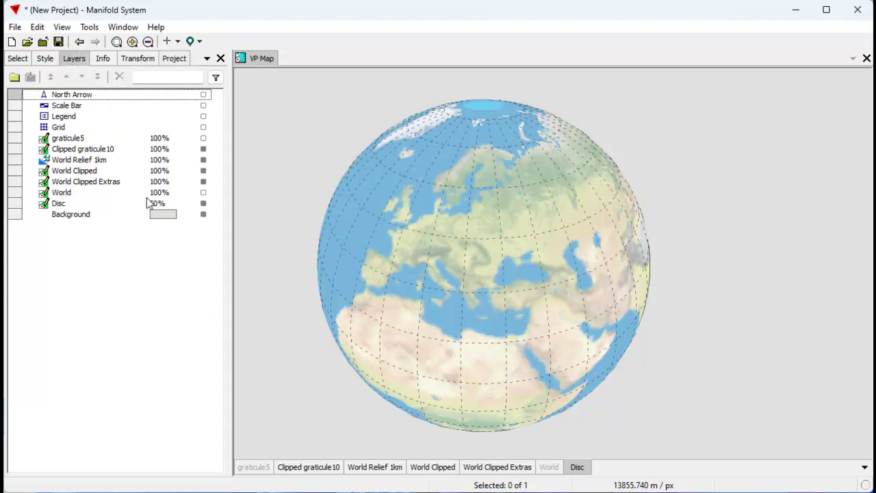
{"action": "left_click", "coordinate": [147, 204]}
{"action": "left_click", "coordinate": [147, 204]}
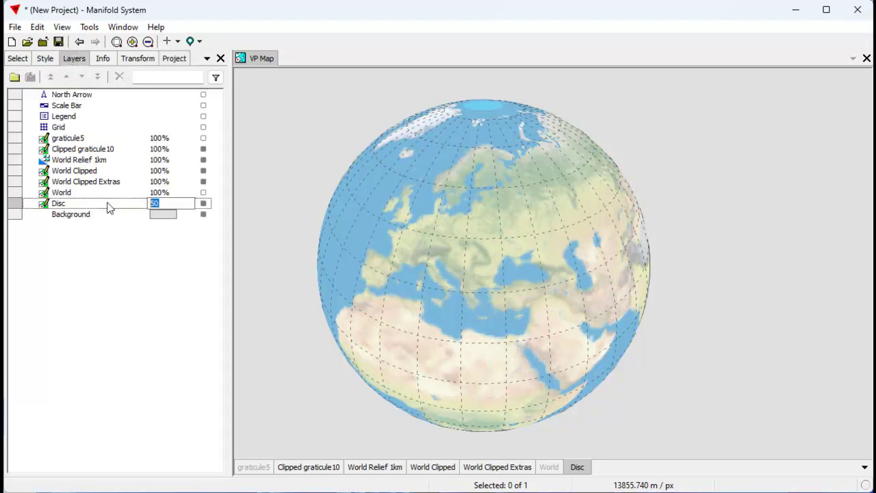
{"action": "key", "text": "Return"}
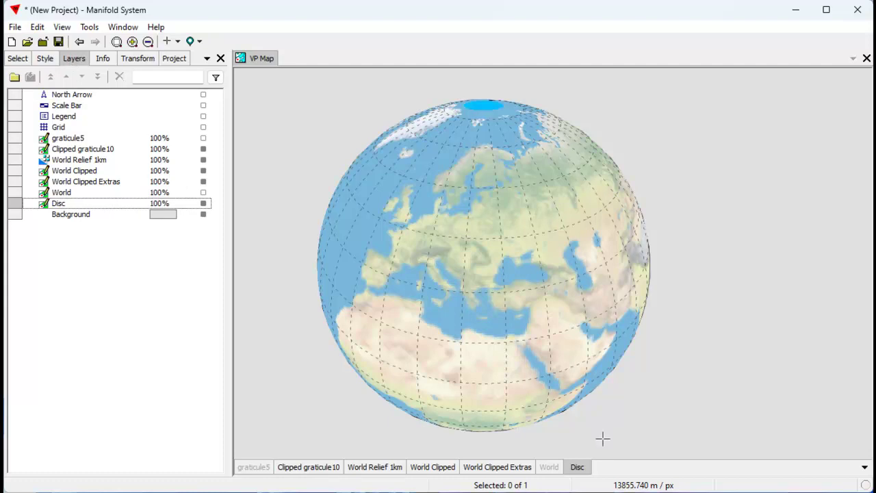
Set the Disc layer's area fill colour by sampling the relief image's ocean blue with the Color Picker
{"action": "left_click", "coordinate": [48, 60]}
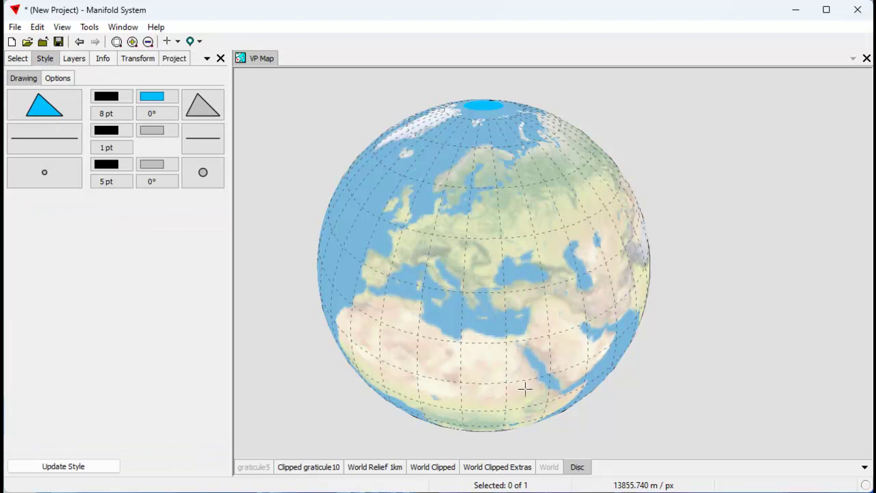
{"action": "left_click", "coordinate": [148, 99]}
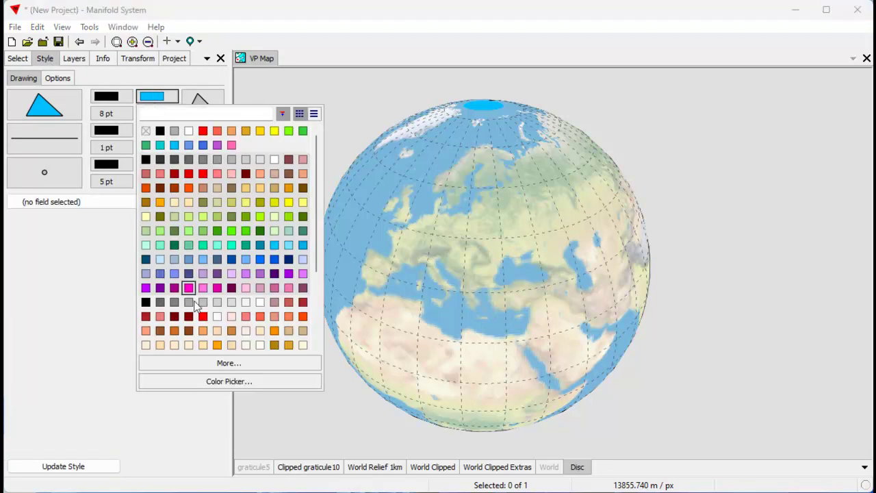
{"action": "left_click", "coordinate": [203, 381]}
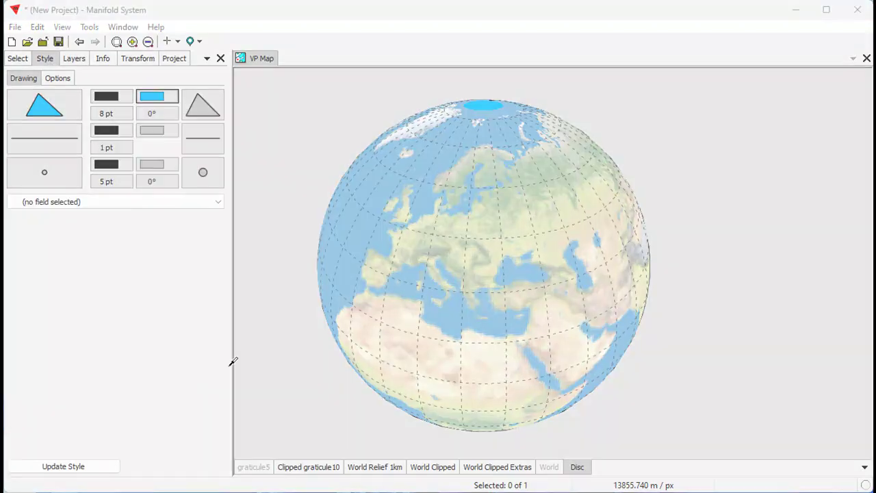
{"action": "left_click", "coordinate": [460, 133]}
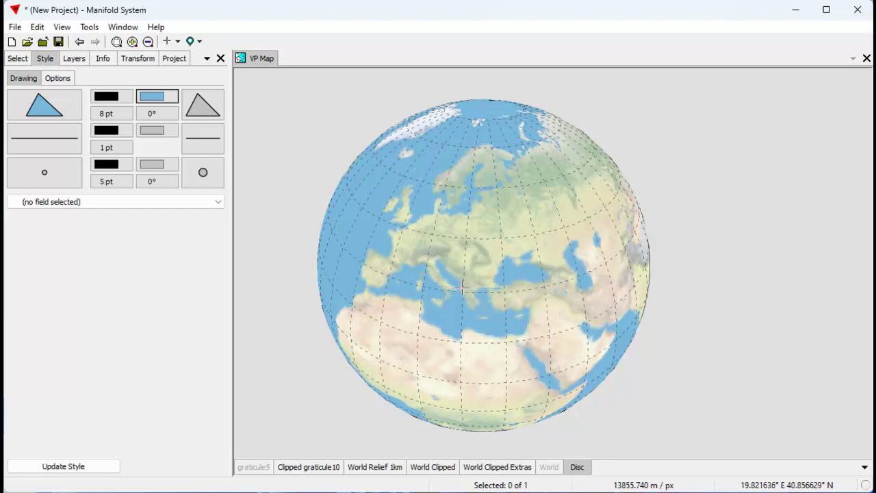
Examine the World Relief 1km layer in VP Map around the Alps and Europe, ending with the whole globe
{"action": "scroll", "coordinate": [443, 266], "scroll_direction": "up", "scroll_amount": 2}
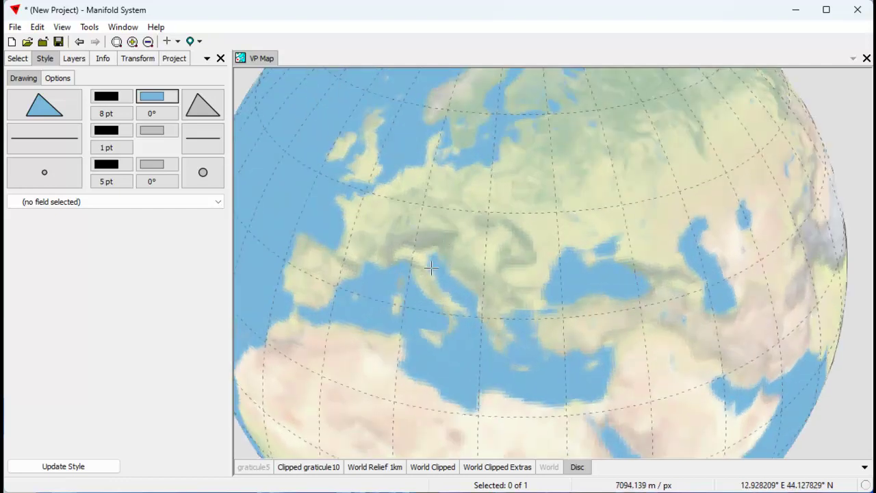
{"action": "scroll", "coordinate": [442, 237], "scroll_direction": "up", "scroll_amount": 3}
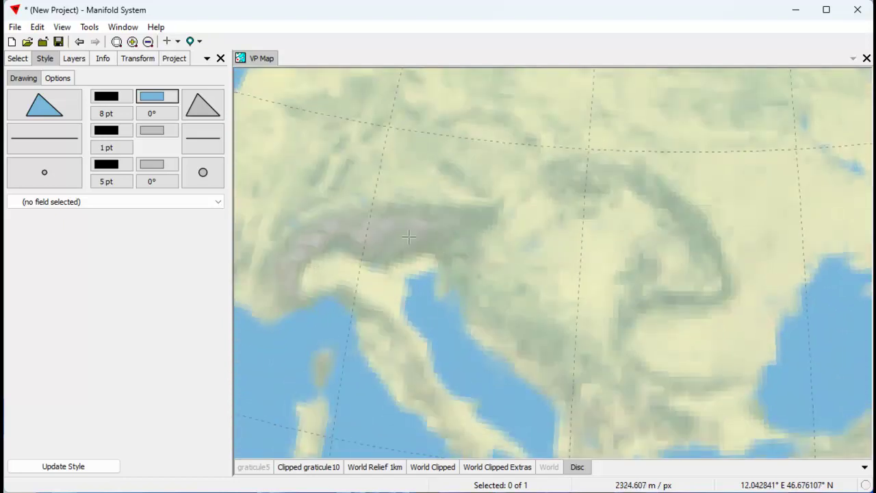
{"action": "scroll", "coordinate": [407, 228], "scroll_direction": "up", "scroll_amount": 3}
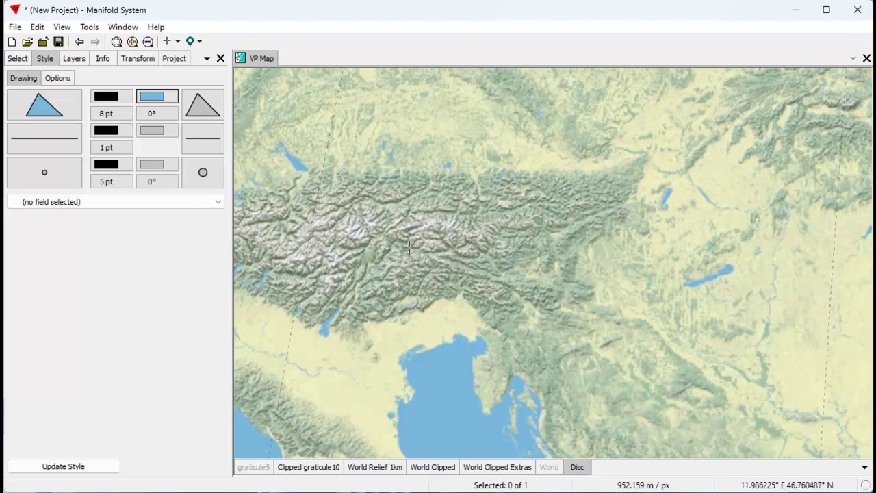
{"action": "scroll", "coordinate": [409, 248], "scroll_direction": "down", "scroll_amount": 1}
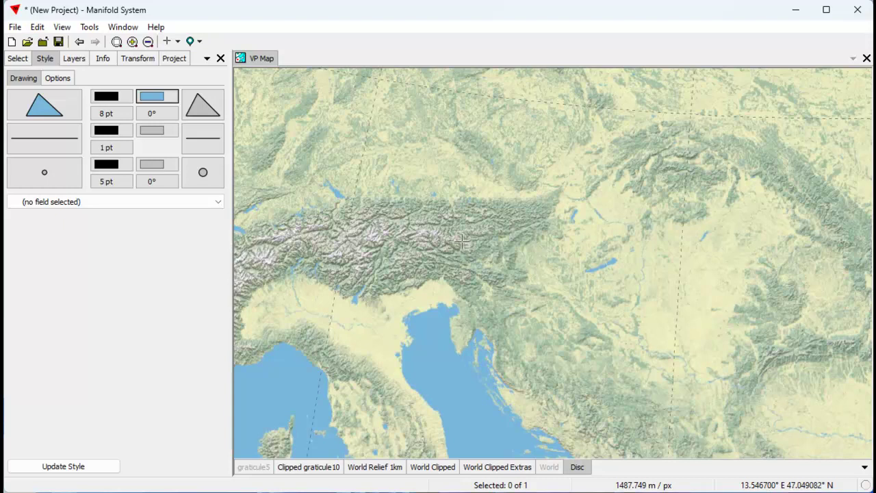
{"action": "scroll", "coordinate": [452, 254], "scroll_direction": "down", "scroll_amount": 1}
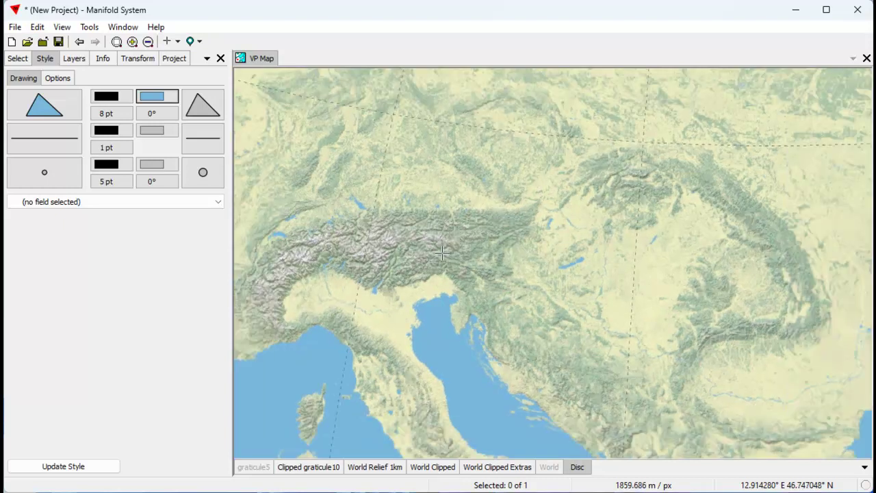
{"action": "scroll", "coordinate": [442, 254], "scroll_direction": "up", "scroll_amount": 2}
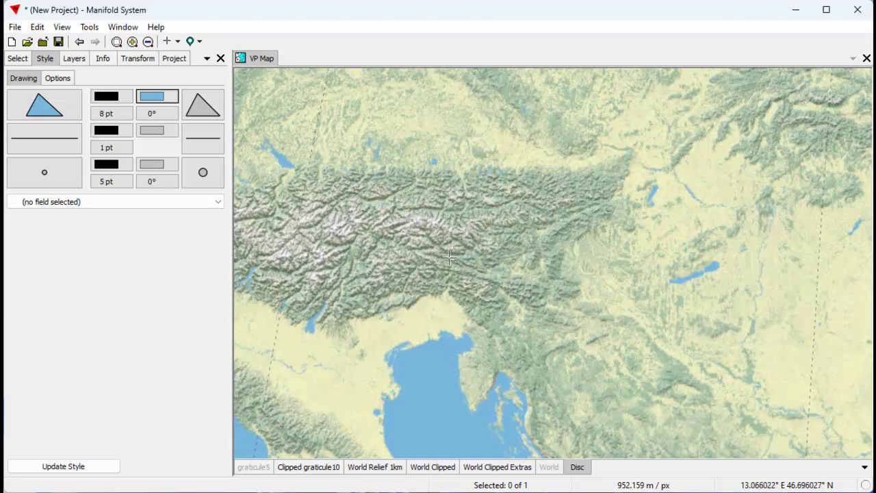
{"action": "scroll", "coordinate": [449, 257], "scroll_direction": "up", "scroll_amount": 3}
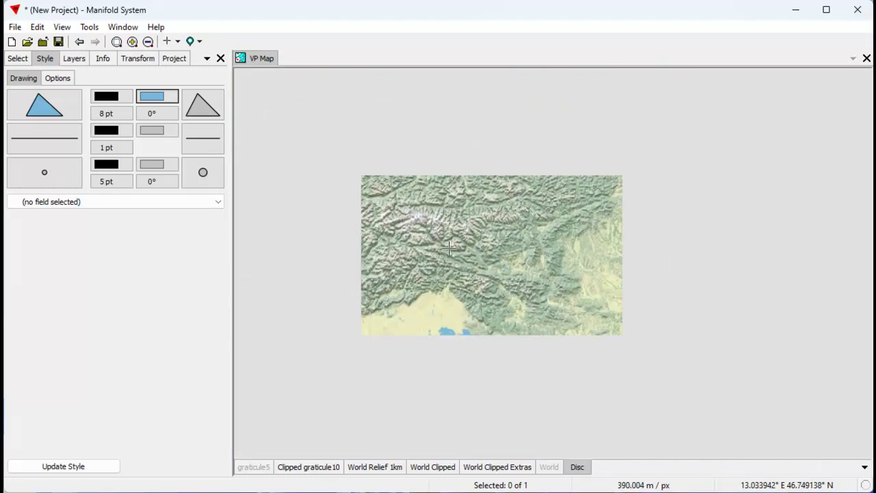
{"action": "scroll", "coordinate": [501, 268], "scroll_direction": "down", "scroll_amount": 4}
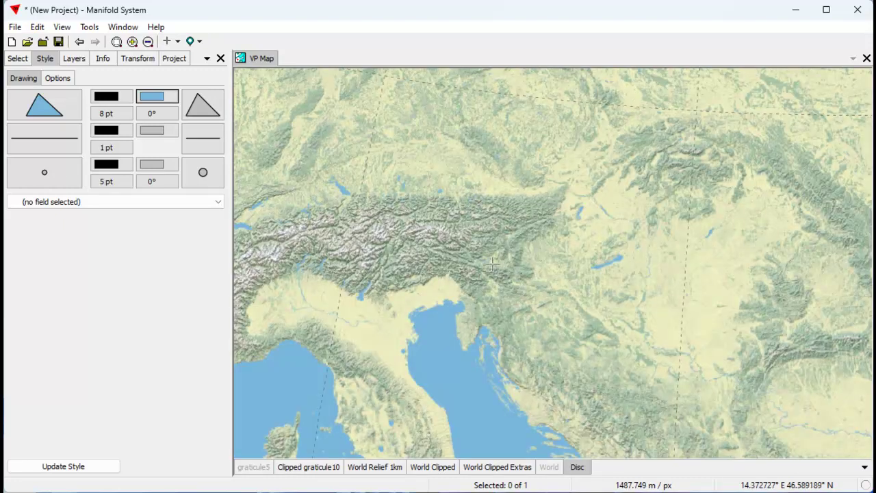
{"action": "scroll", "coordinate": [493, 263], "scroll_direction": "down", "scroll_amount": 3}
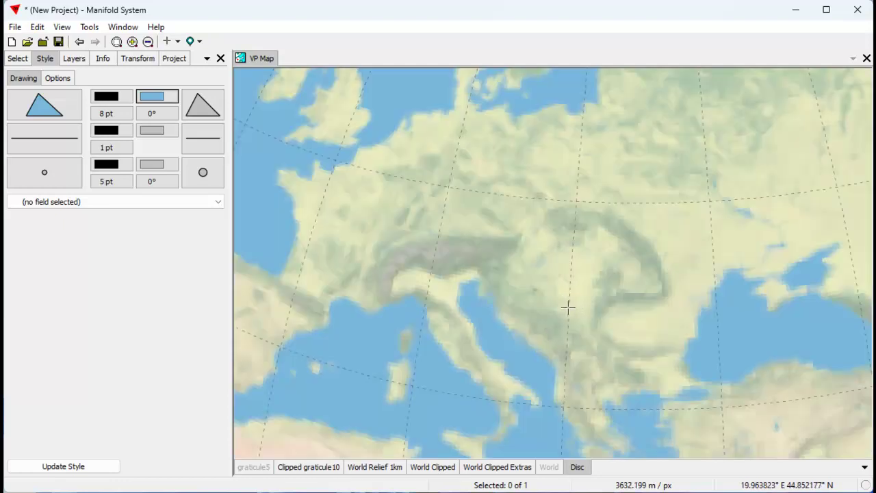
{"action": "scroll", "coordinate": [567, 307], "scroll_direction": "down", "scroll_amount": 4}
{"action": "left_click_drag", "start_coordinate": [628, 324], "coordinate": [491, 281]}
{"action": "scroll", "coordinate": [537, 274], "scroll_direction": "down", "scroll_amount": 2}
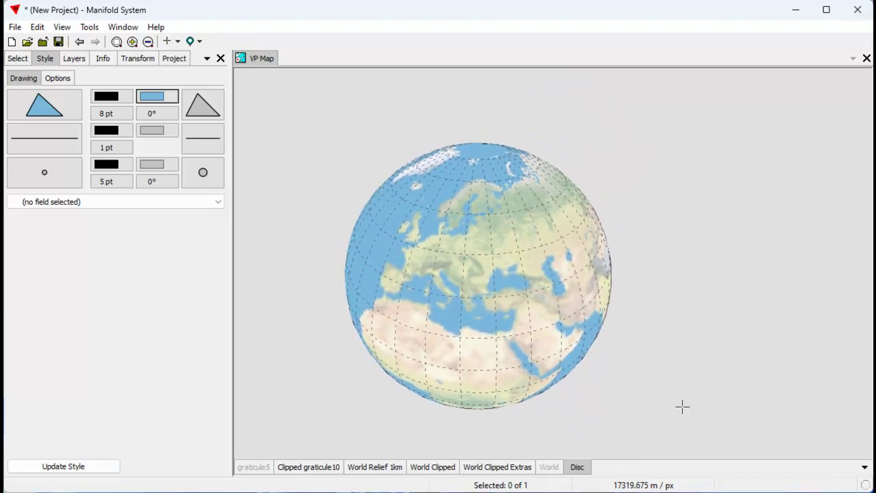
Hide the World Relief 1km layer and add the Gsat image to VP Map as a layer directly above it
{"action": "left_click", "coordinate": [376, 468], "text": "shift"}
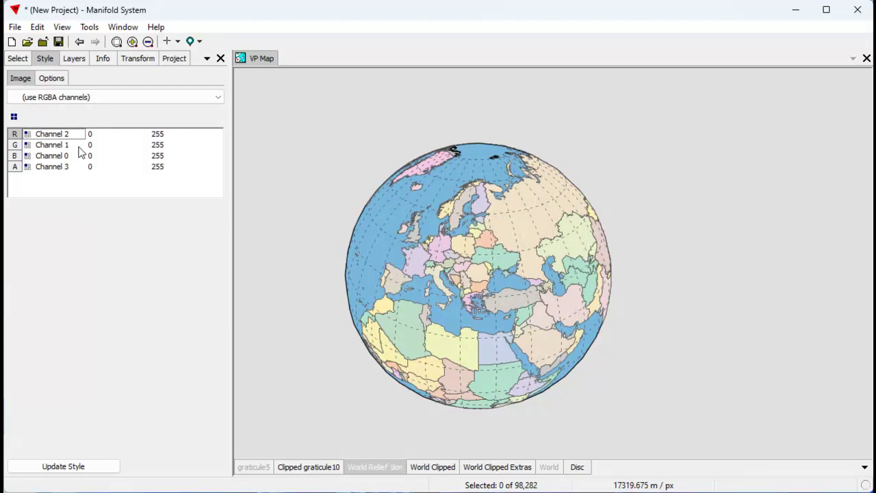
{"action": "left_click", "coordinate": [171, 59]}
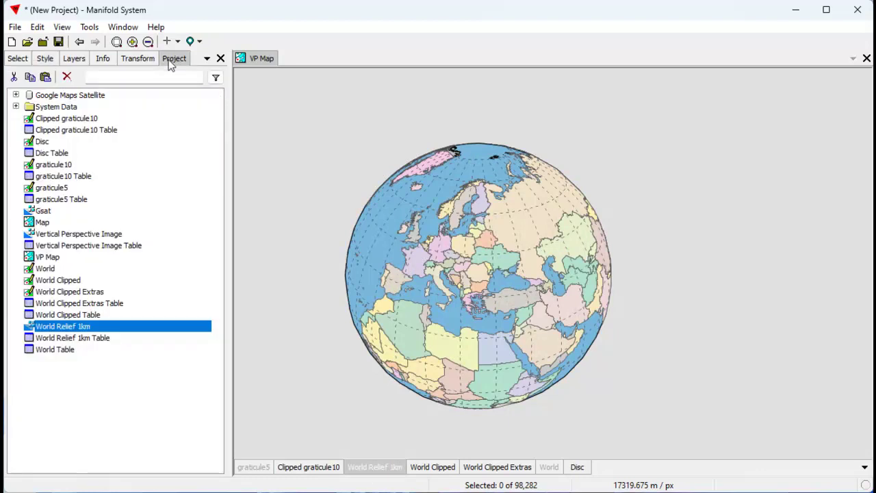
{"action": "left_click", "coordinate": [136, 407]}
{"action": "double_click", "coordinate": [45, 211]}
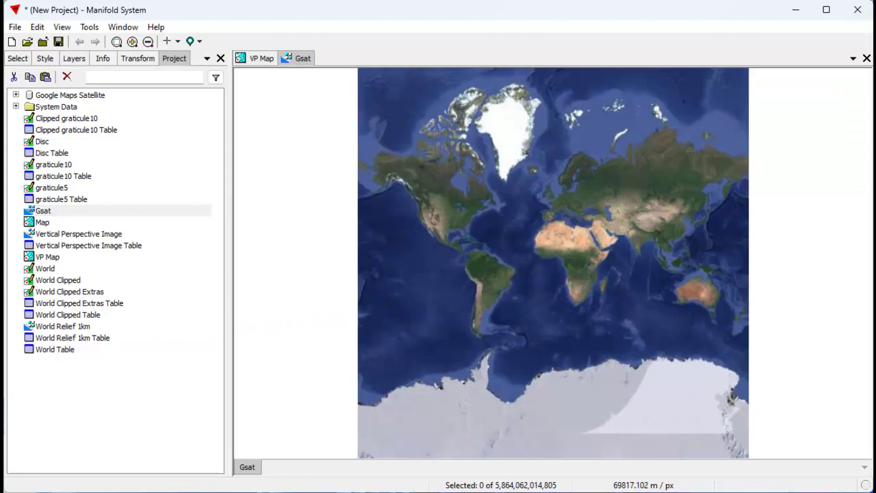
{"action": "left_click", "coordinate": [866, 59]}
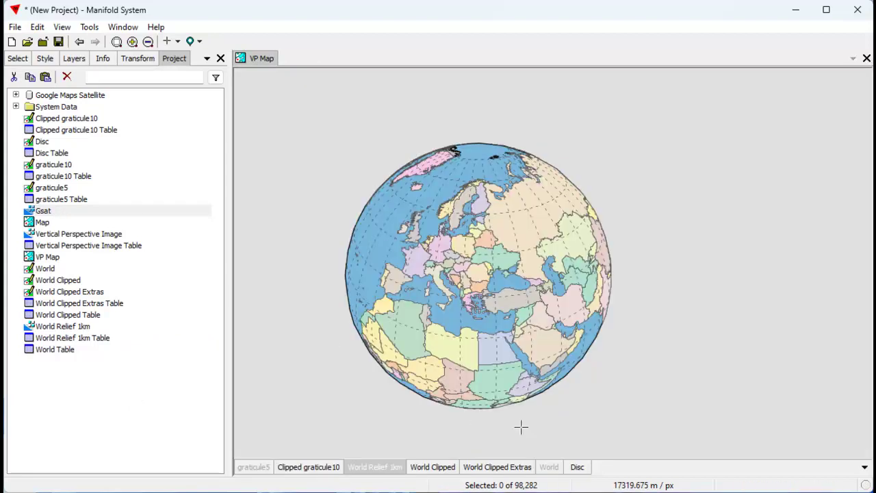
{"action": "left_click_drag", "start_coordinate": [118, 213], "coordinate": [462, 245]}
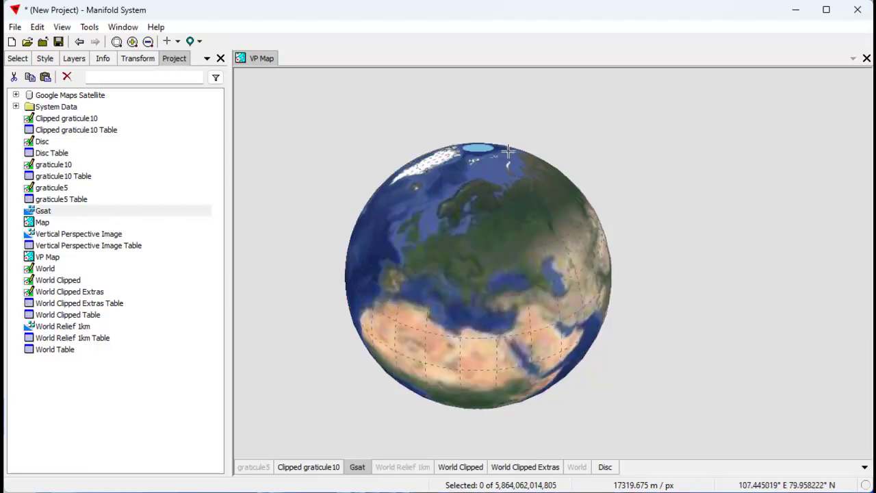
Match the Disc layer's area fill to the dark ocean blue of the Gsat imagery around the North Pole by sampling it with the Color Picker
{"action": "scroll", "coordinate": [540, 185], "scroll_direction": "up", "scroll_amount": 5}
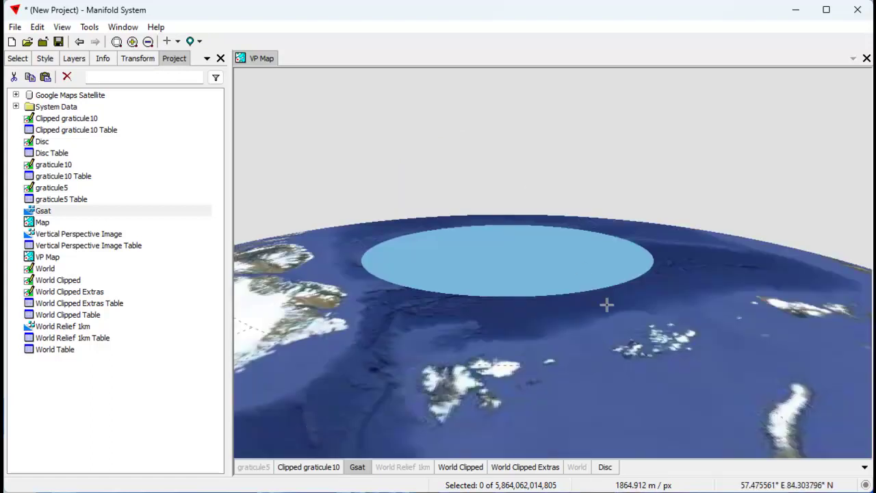
{"action": "left_click", "coordinate": [605, 467]}
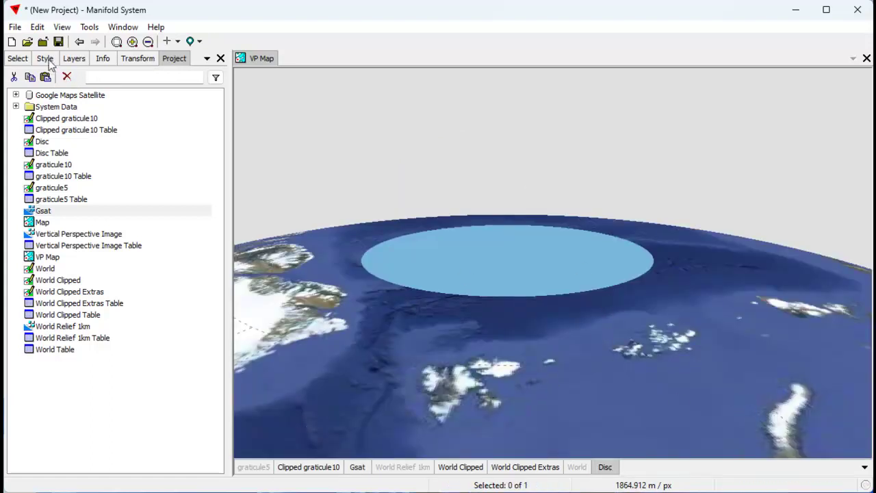
{"action": "left_click", "coordinate": [47, 59]}
{"action": "left_click", "coordinate": [152, 103]}
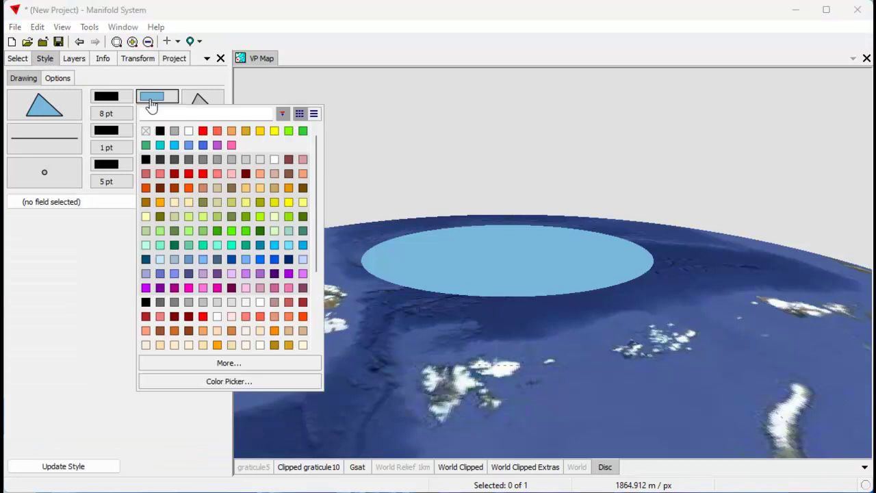
{"action": "left_click", "coordinate": [237, 379]}
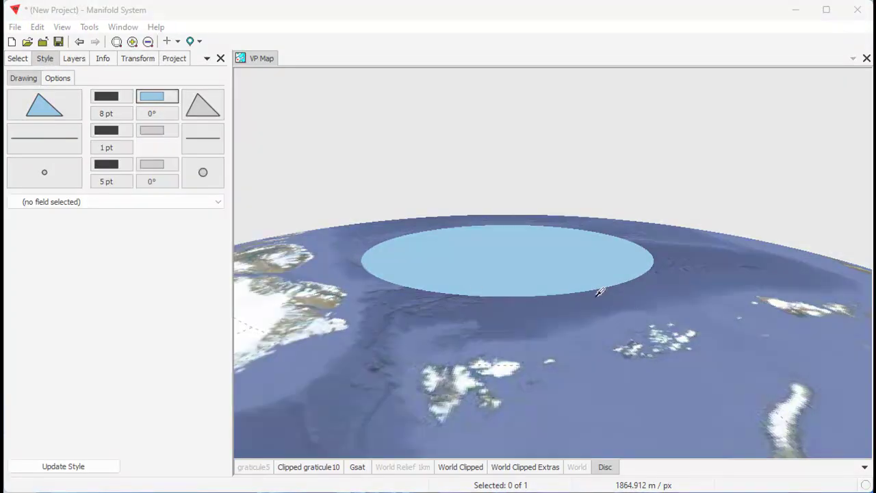
{"action": "left_click", "coordinate": [598, 294]}
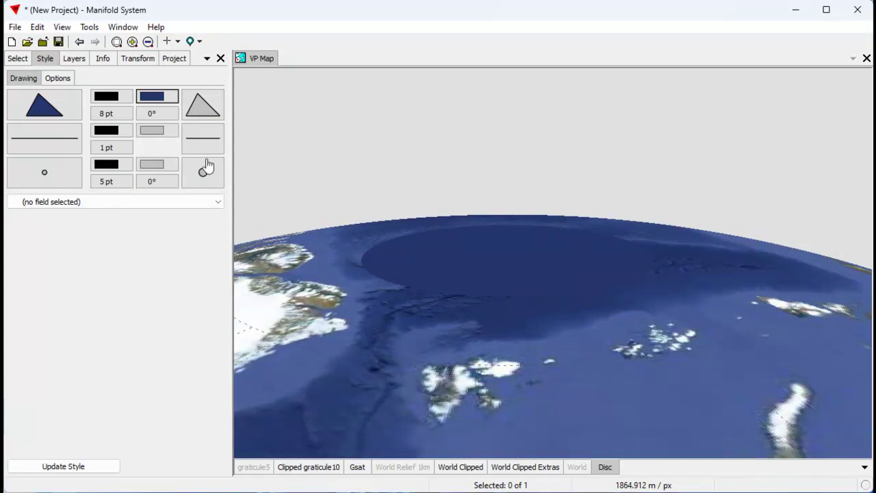
{"action": "left_click", "coordinate": [84, 43]}
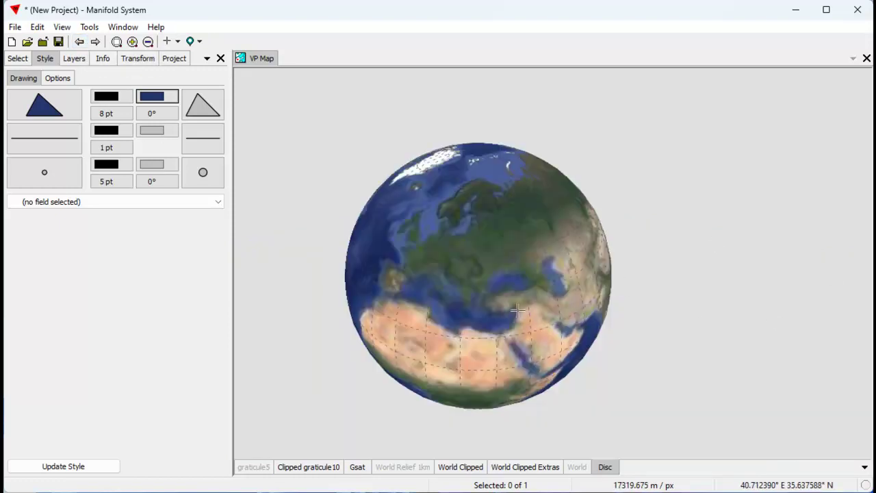
Set the area border colour and the line colour of the Clipped graticule10 layer to white
{"action": "scroll", "coordinate": [490, 280], "scroll_direction": "up", "scroll_amount": 1}
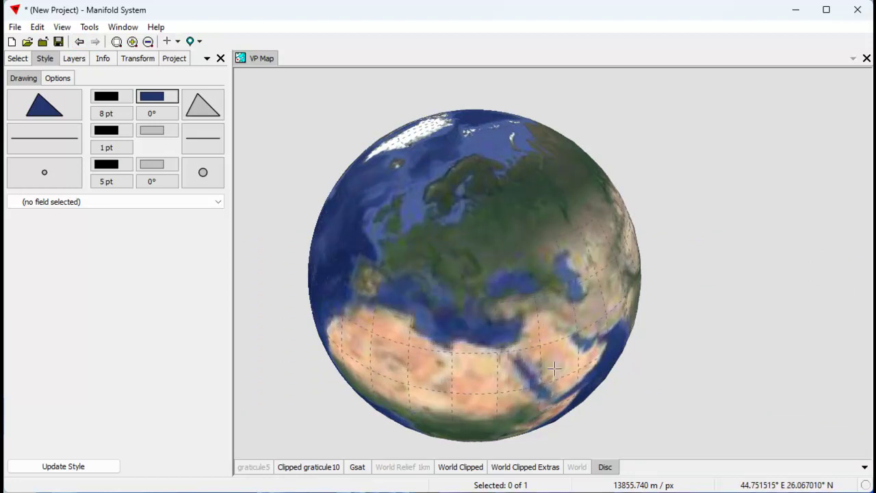
{"action": "left_click", "coordinate": [306, 468]}
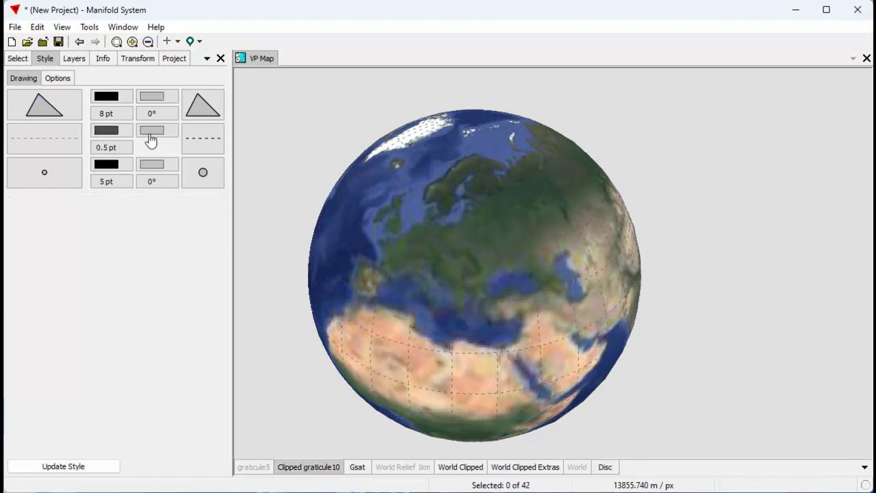
{"action": "left_click", "coordinate": [114, 99]}
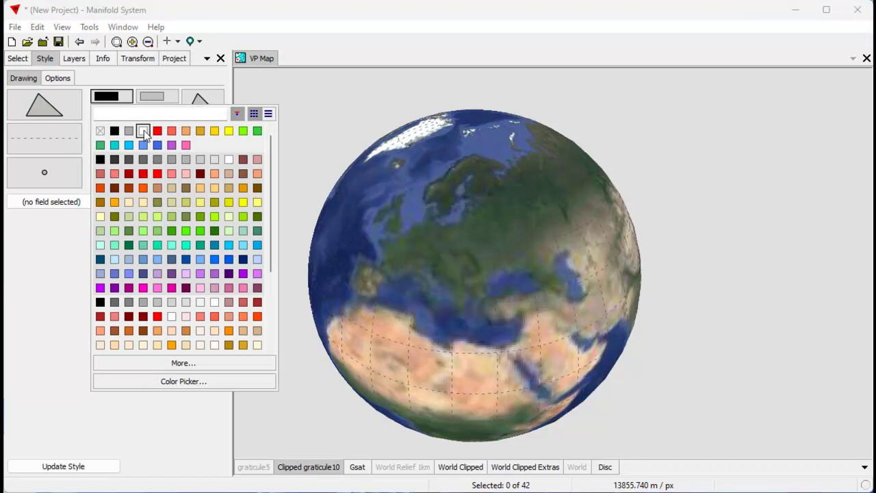
{"action": "left_click", "coordinate": [143, 131]}
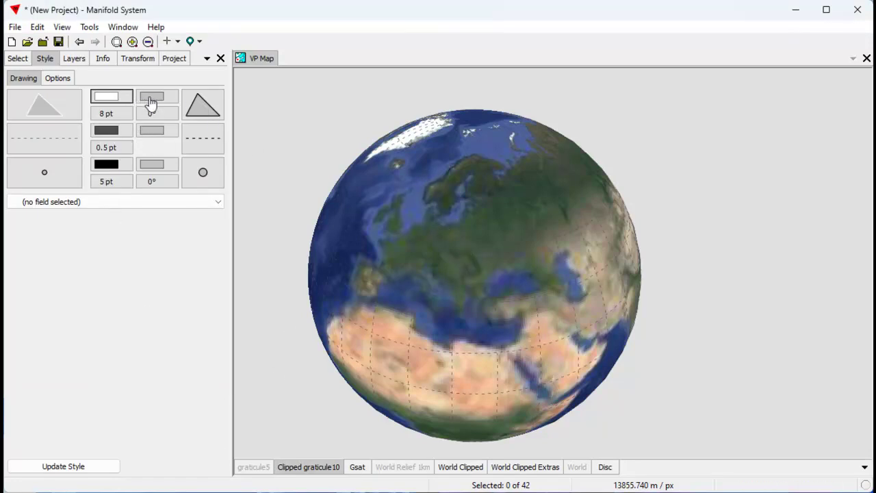
{"action": "left_click", "coordinate": [111, 134]}
{"action": "left_click", "coordinate": [143, 165]}
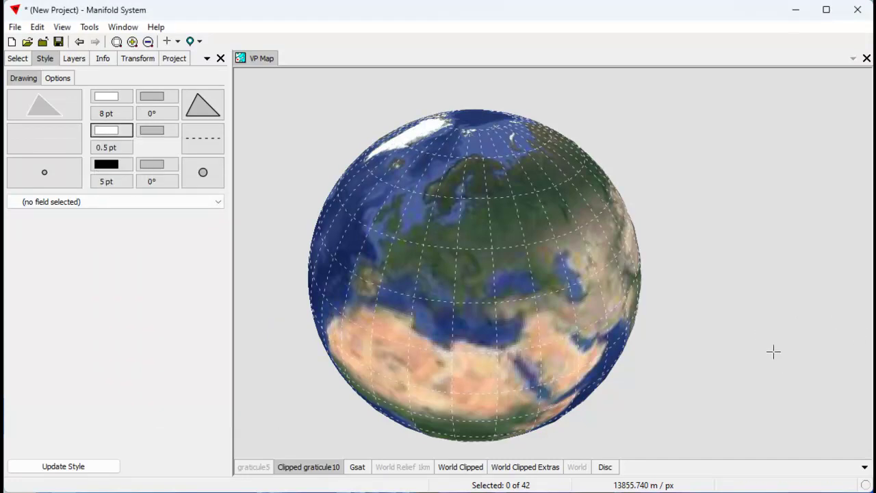
Set the Clipped graticule10 layer's opacity to 50%
{"action": "left_click", "coordinate": [68, 60]}
{"action": "double_click", "coordinate": [169, 150]}
{"action": "type", "text": "50"}
{"action": "key", "text": "Return"}
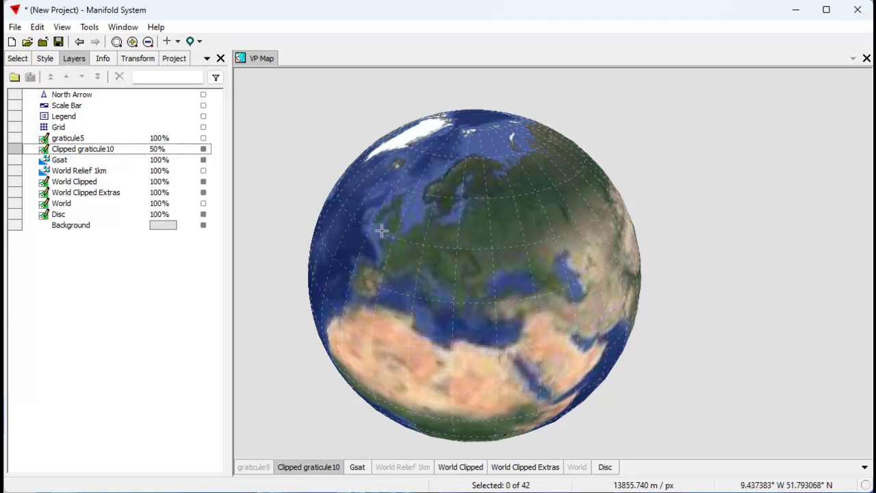
Examine the Gsat satellite imagery in VP Map at several zoom levels over the Mediterranean, Italy and Greece
{"action": "scroll", "coordinate": [481, 281], "scroll_direction": "up", "scroll_amount": 2}
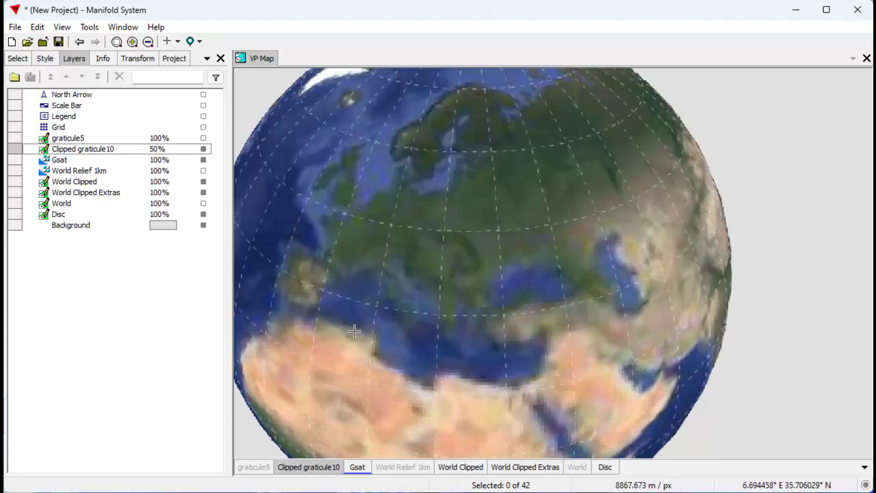
{"action": "left_click_drag", "start_coordinate": [390, 294], "coordinate": [536, 365]}
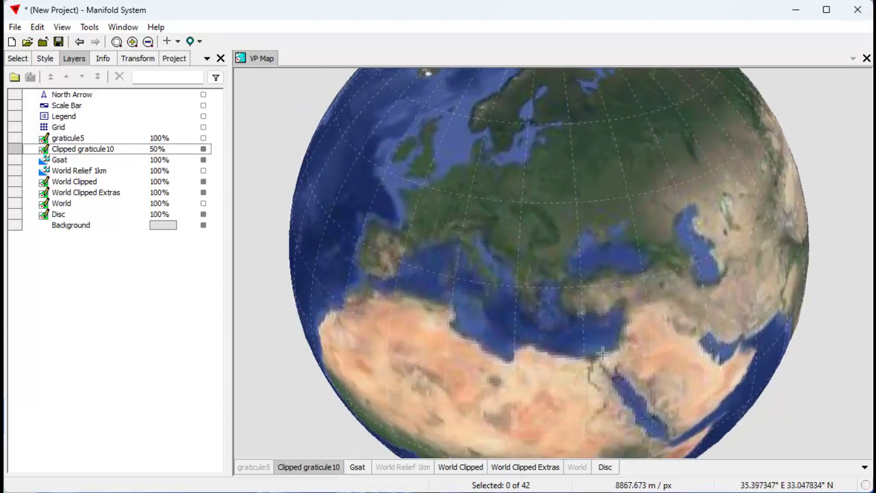
{"action": "scroll", "coordinate": [455, 230], "scroll_direction": "up", "scroll_amount": 2}
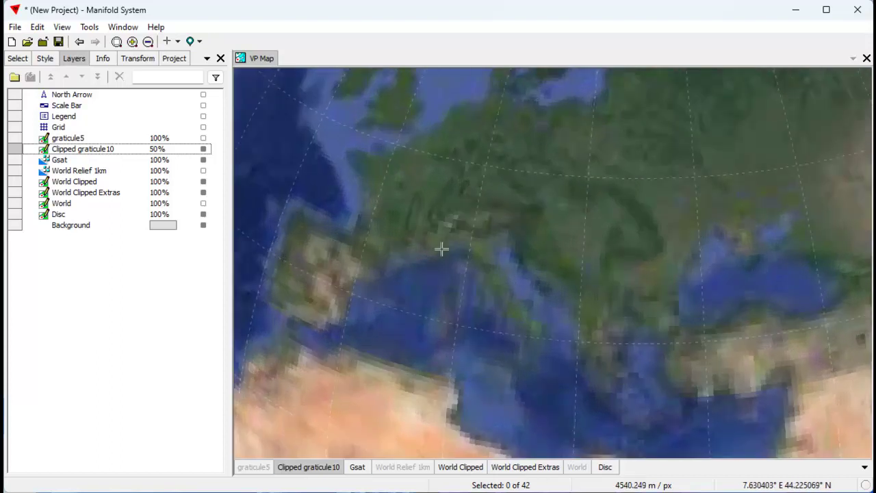
{"action": "scroll", "coordinate": [457, 228], "scroll_direction": "up", "scroll_amount": 2}
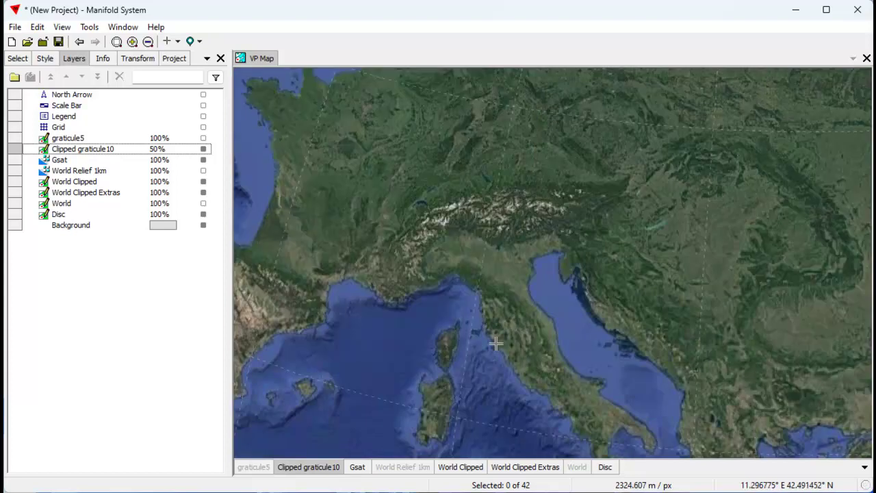
{"action": "scroll", "coordinate": [497, 344], "scroll_direction": "down", "scroll_amount": 2}
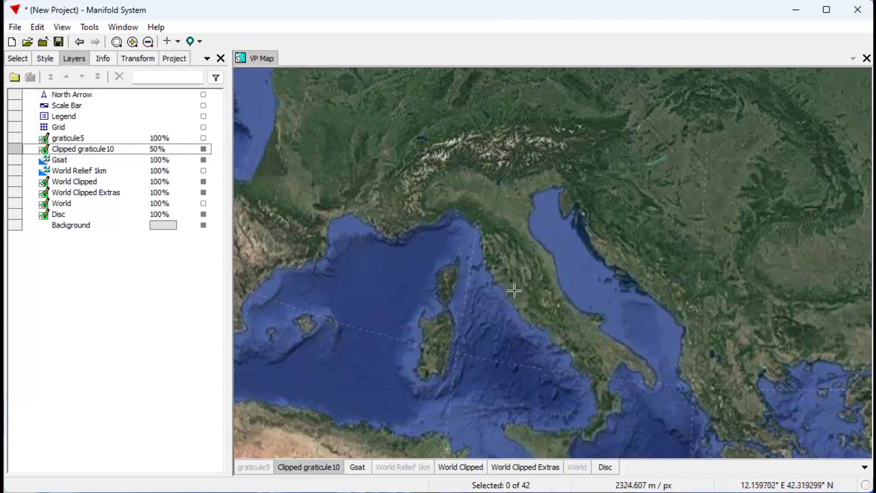
{"action": "scroll", "coordinate": [566, 320], "scroll_direction": "up", "scroll_amount": 5}
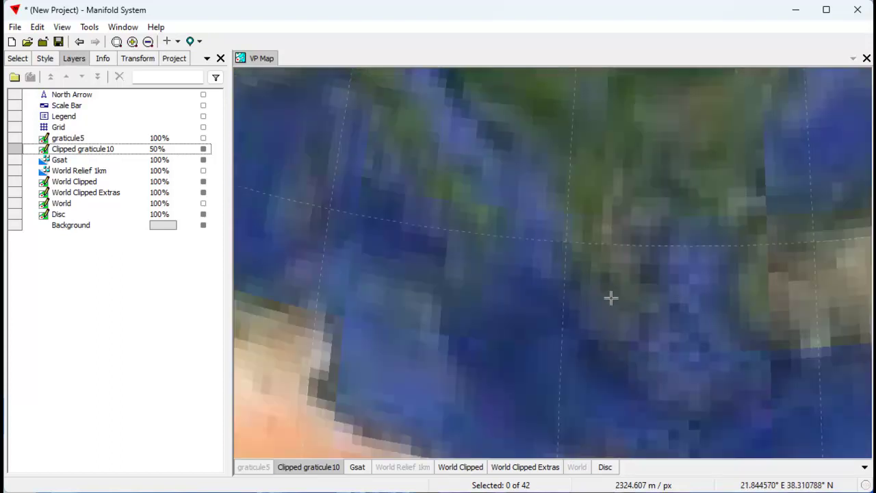
{"action": "scroll", "coordinate": [635, 309], "scroll_direction": "up", "scroll_amount": 2}
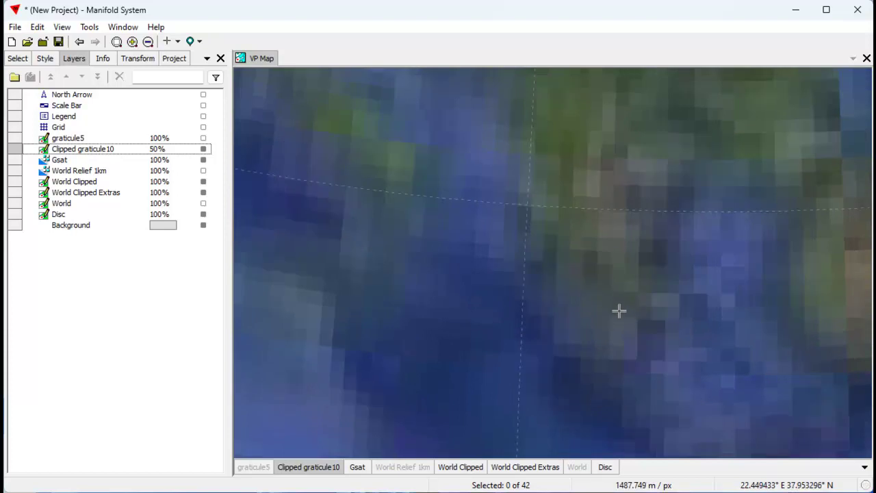
{"action": "scroll", "coordinate": [629, 323], "scroll_direction": "up", "scroll_amount": 2}
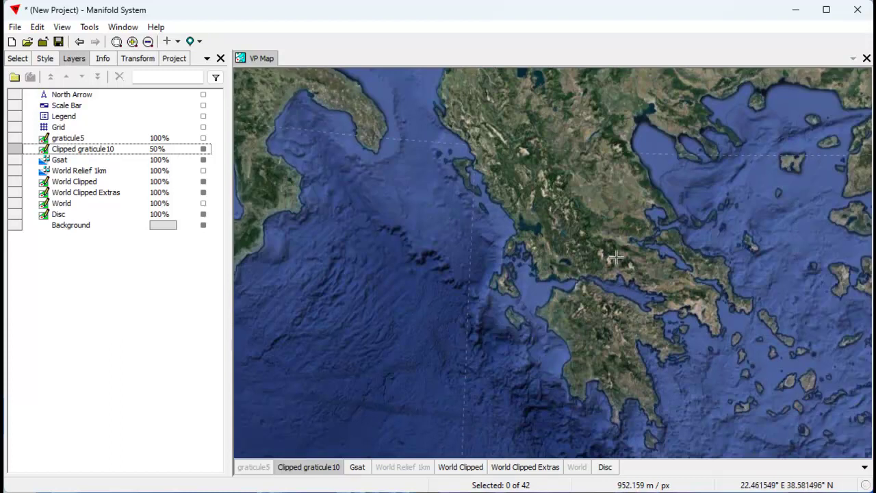
{"action": "left_click_drag", "start_coordinate": [577, 198], "coordinate": [616, 441]}
{"action": "left_click_drag", "start_coordinate": [428, 161], "coordinate": [635, 293]}
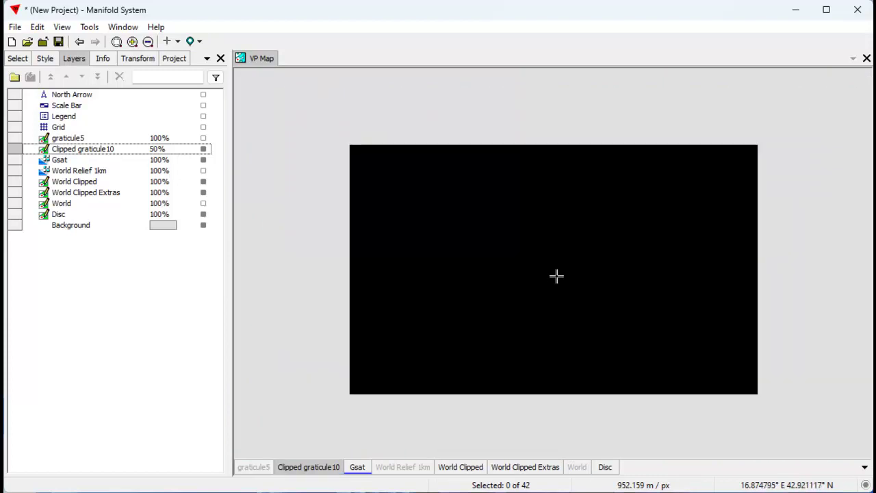
Hide the Gsat layer in VP Map, keeping the Clipped graticule10 layer switched on
{"action": "scroll", "coordinate": [556, 276], "scroll_direction": "down", "scroll_amount": 2}
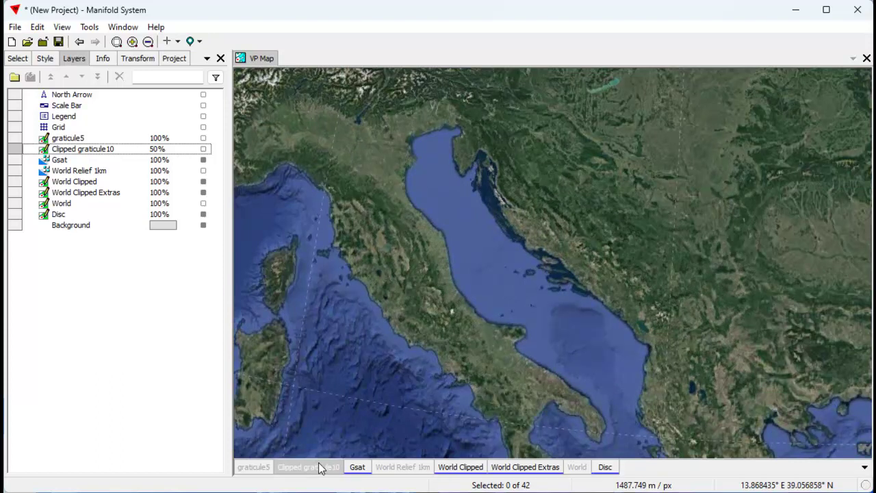
{"action": "left_click", "coordinate": [358, 466], "text": "shift"}
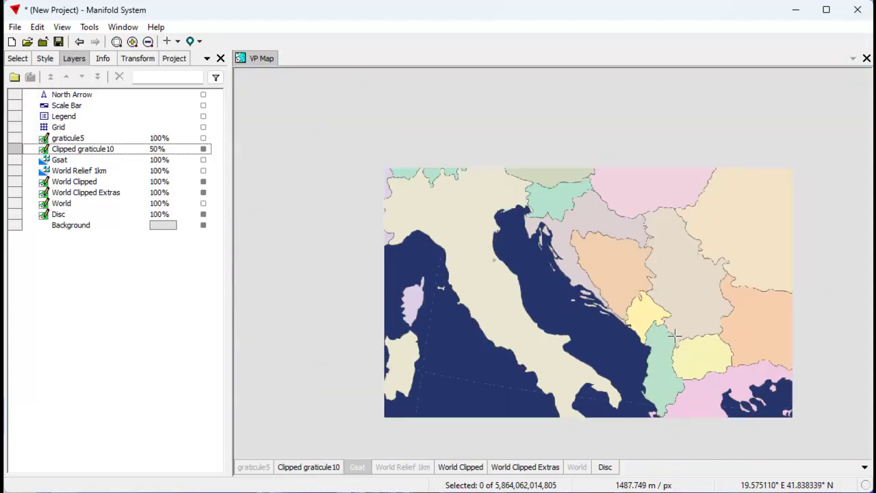
Show the project's component list and examine the World Clipped countries at several scales, from Italy and Greece out to the whole globe
{"action": "scroll", "coordinate": [632, 338], "scroll_direction": "down", "scroll_amount": 1}
{"action": "left_click_drag", "start_coordinate": [693, 371], "coordinate": [541, 266]}
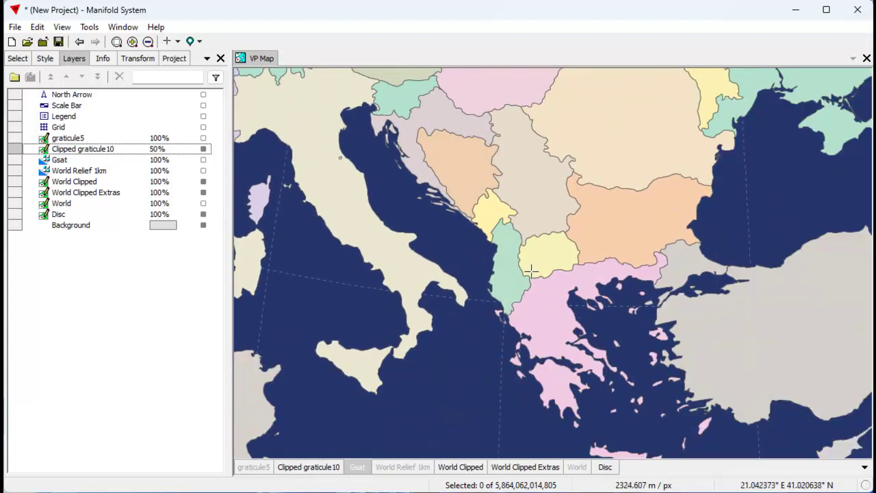
{"action": "scroll", "coordinate": [531, 271], "scroll_direction": "down", "scroll_amount": 1}
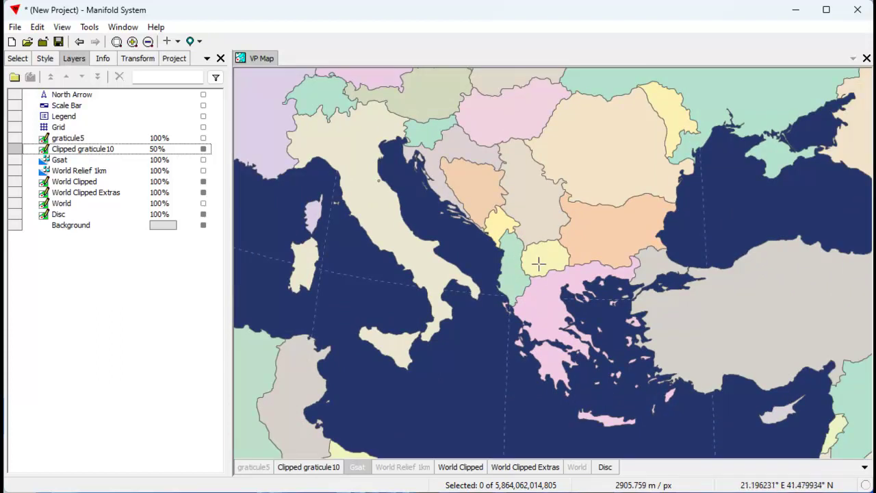
{"action": "left_click", "coordinate": [174, 59]}
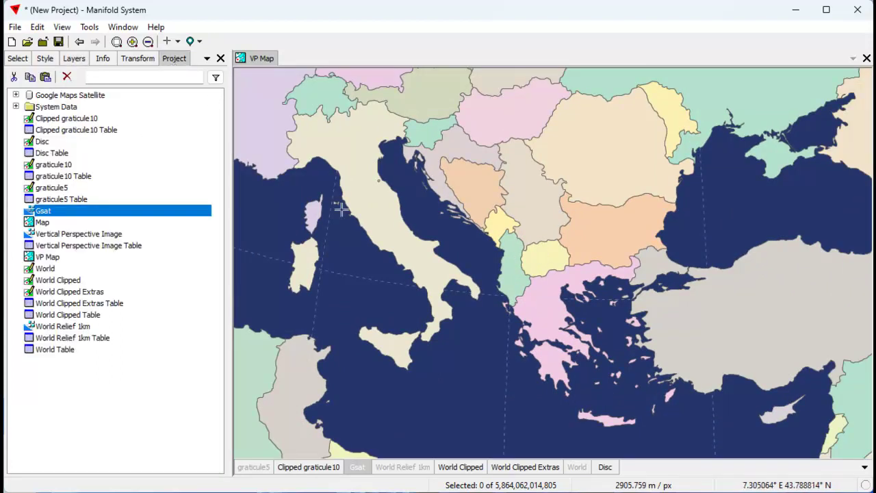
{"action": "scroll", "coordinate": [527, 345], "scroll_direction": "down", "scroll_amount": 2}
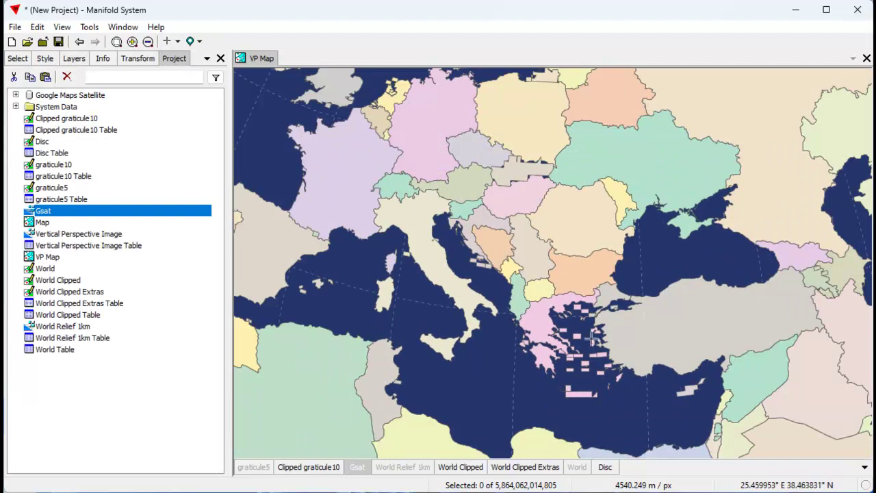
{"action": "scroll", "coordinate": [567, 317], "scroll_direction": "up", "scroll_amount": 4}
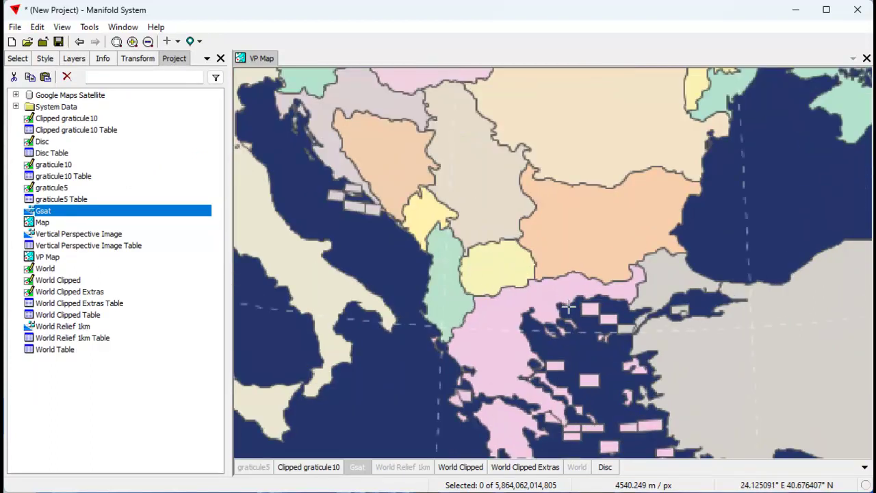
{"action": "scroll", "coordinate": [606, 397], "scroll_direction": "up", "scroll_amount": 2}
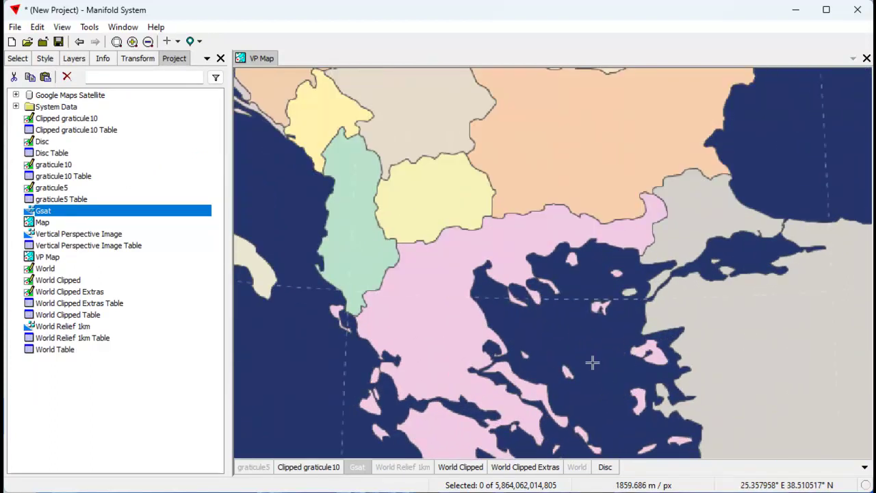
{"action": "scroll", "coordinate": [551, 247], "scroll_direction": "down", "scroll_amount": 3}
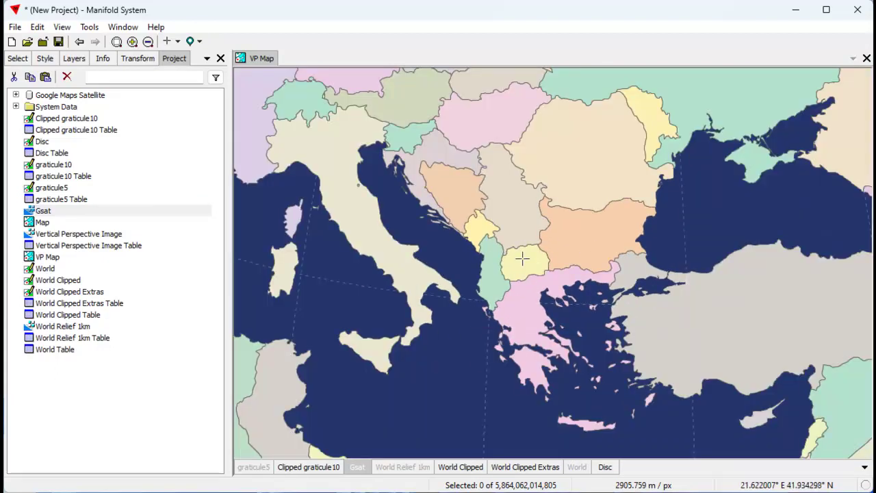
{"action": "scroll", "coordinate": [522, 258], "scroll_direction": "down", "scroll_amount": 4}
{"action": "left_click_drag", "start_coordinate": [568, 272], "coordinate": [508, 268]}
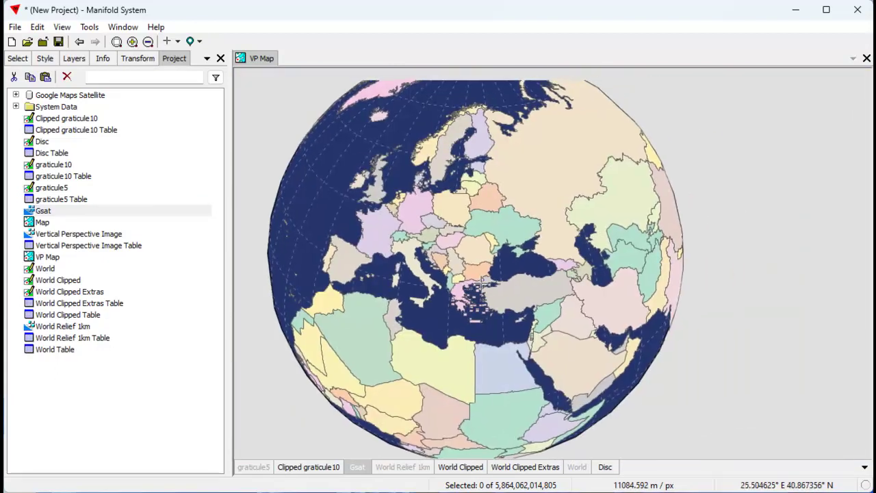
{"action": "scroll", "coordinate": [493, 284], "scroll_direction": "down", "scroll_amount": 1}
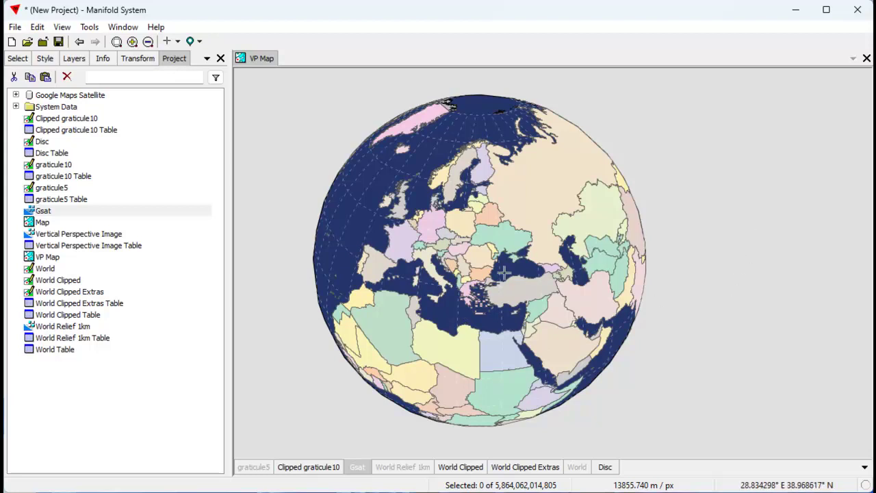
{"action": "left_click_drag", "start_coordinate": [477, 311], "coordinate": [478, 291]}
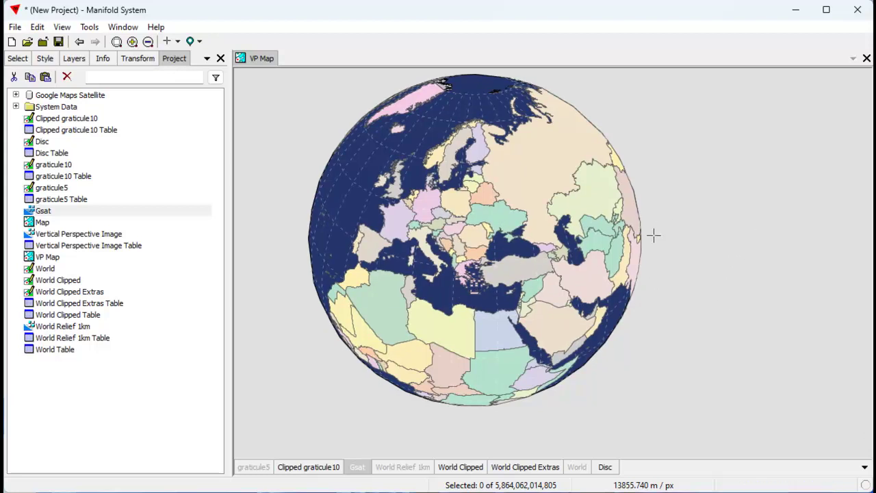